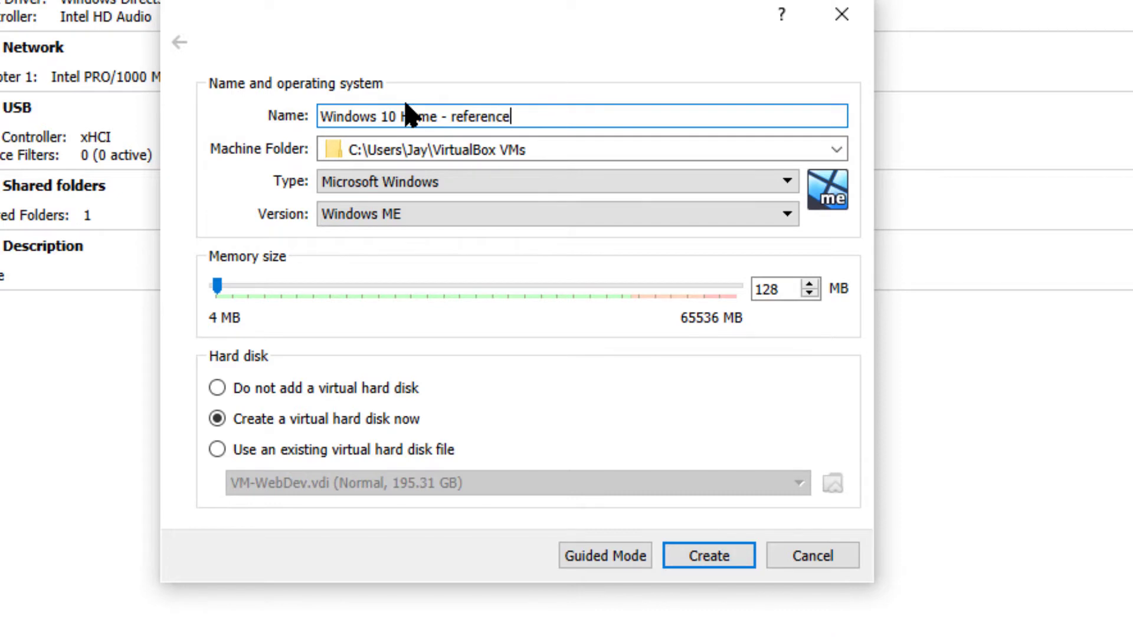
# - Complete the virtual machine's name as "Windows 10 Home - reference pc" and set its version to Windows 10 (64-bit)
pyautogui.write('pc')
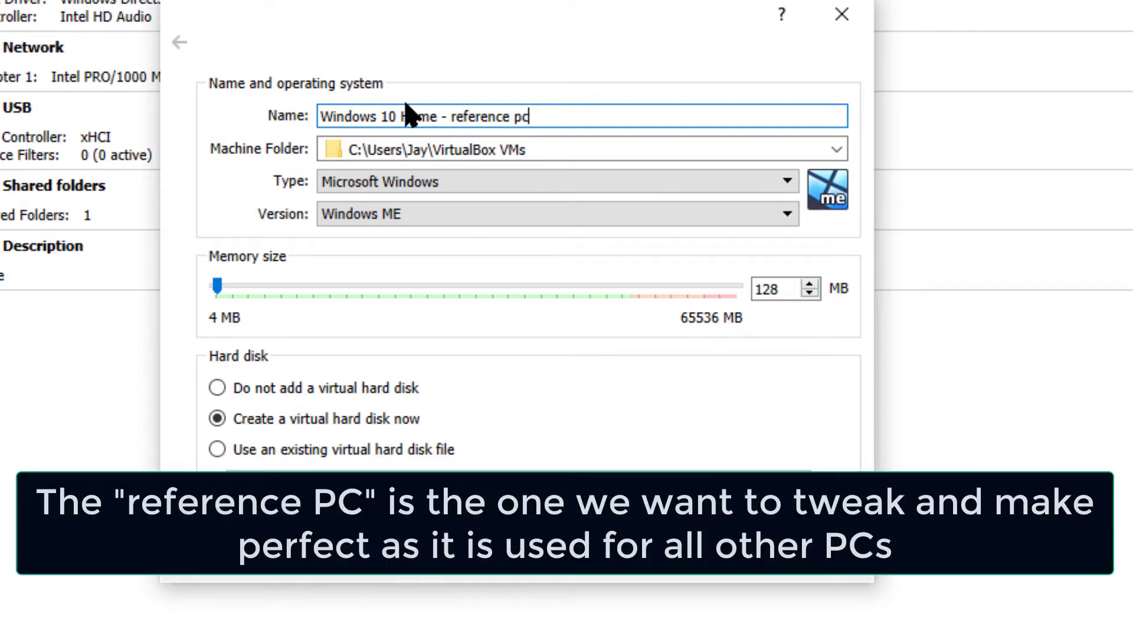
pyautogui.press('Tab')
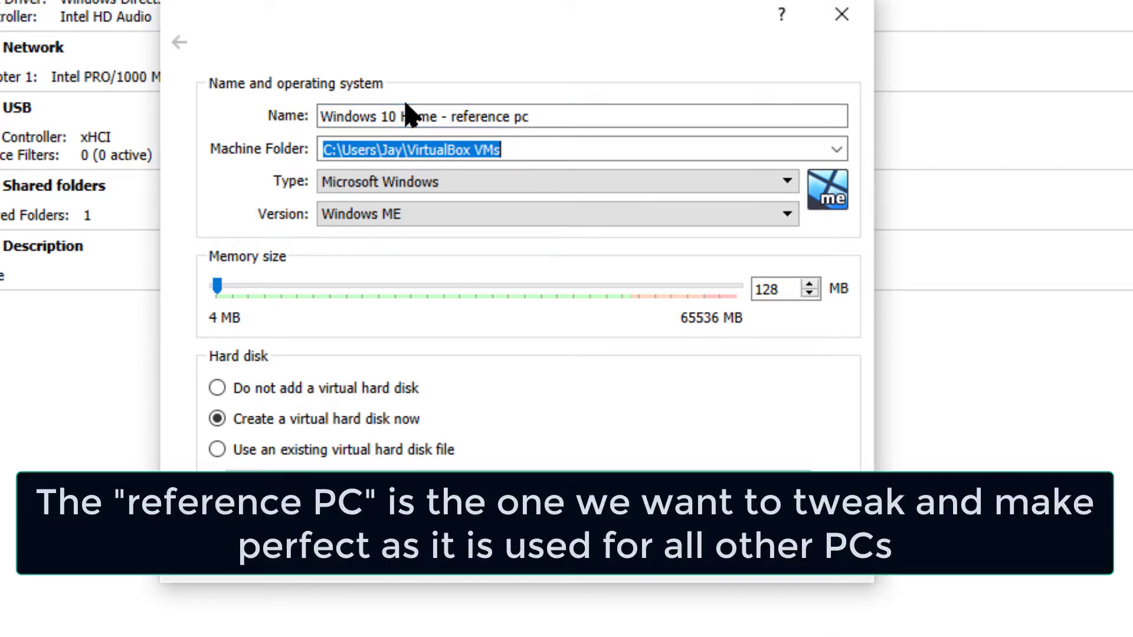
pyautogui.click(679, 216)
pyautogui.moveTo(784, 284); pyautogui.dragTo(793, 369)
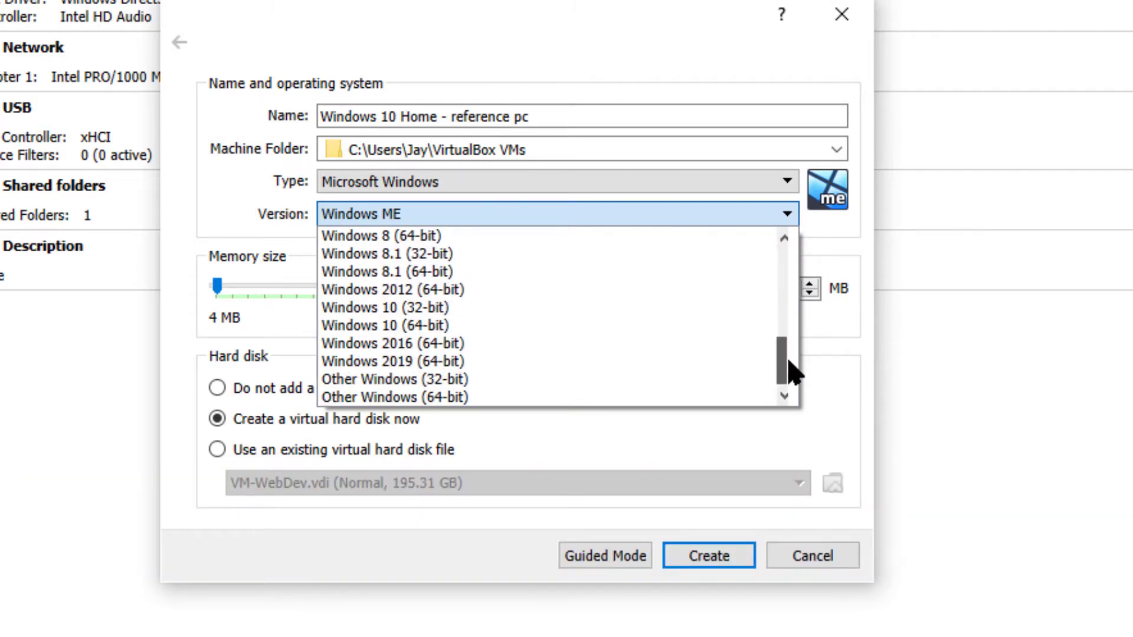
pyautogui.click(446, 328)
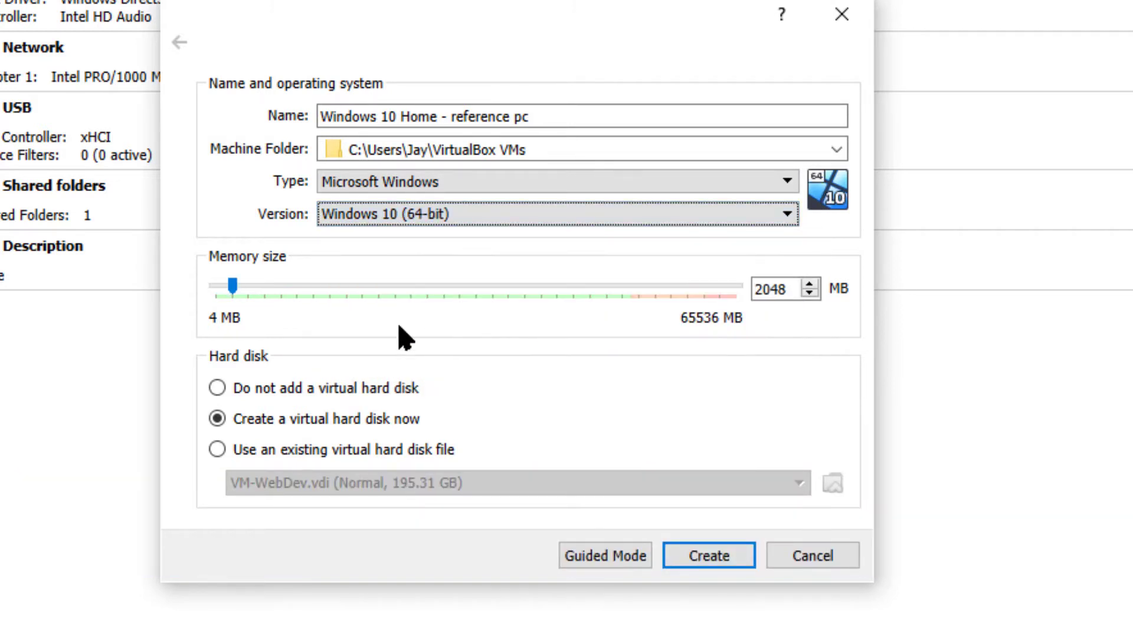
# - Set the memory size to 8192 MB and create the machine with a 50 GB dynamically allocated VDI disk
pyautogui.moveTo(236, 290); pyautogui.dragTo(279, 291)
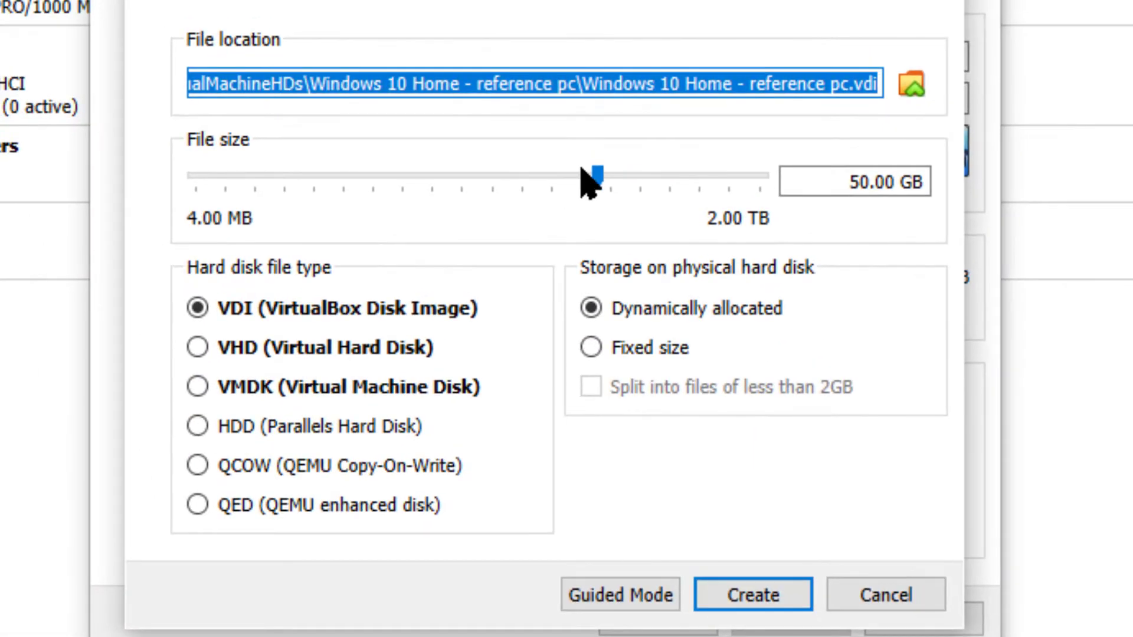
pyautogui.click(598, 176)
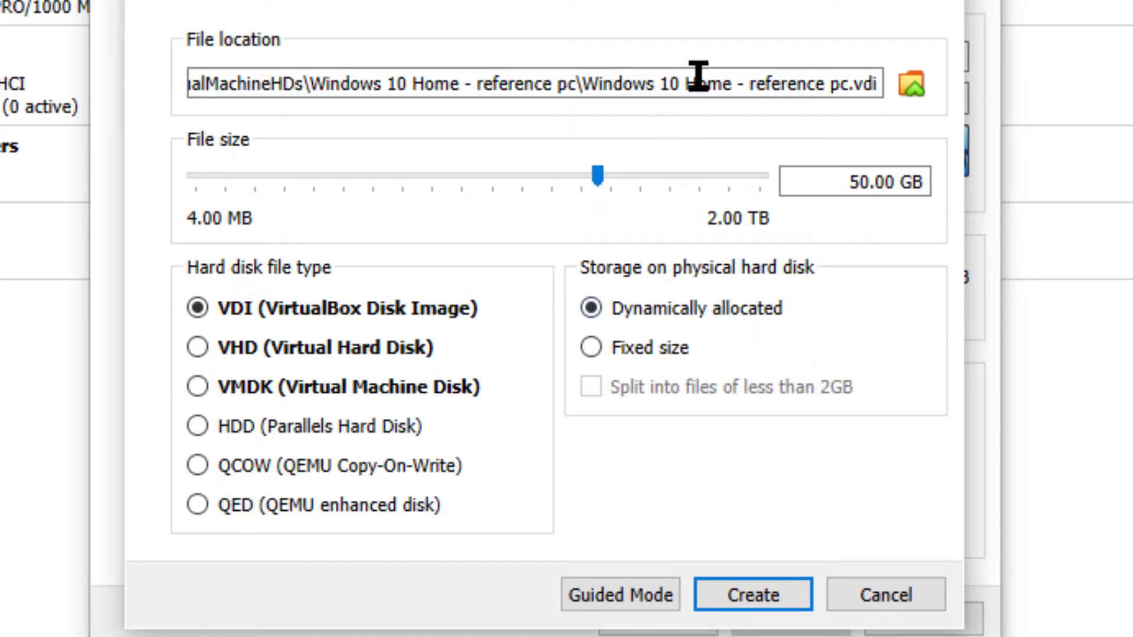
pyautogui.click(759, 597)
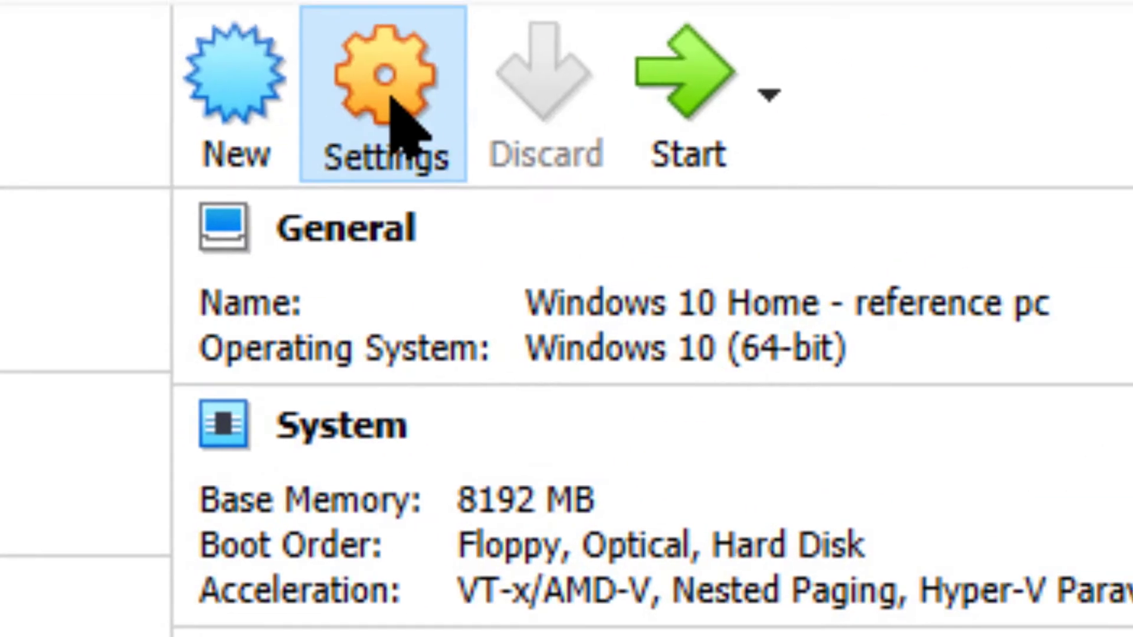
# - In the new machine's system settings, remove Floppy from the boot order and enable EFI
pyautogui.click(391, 99)
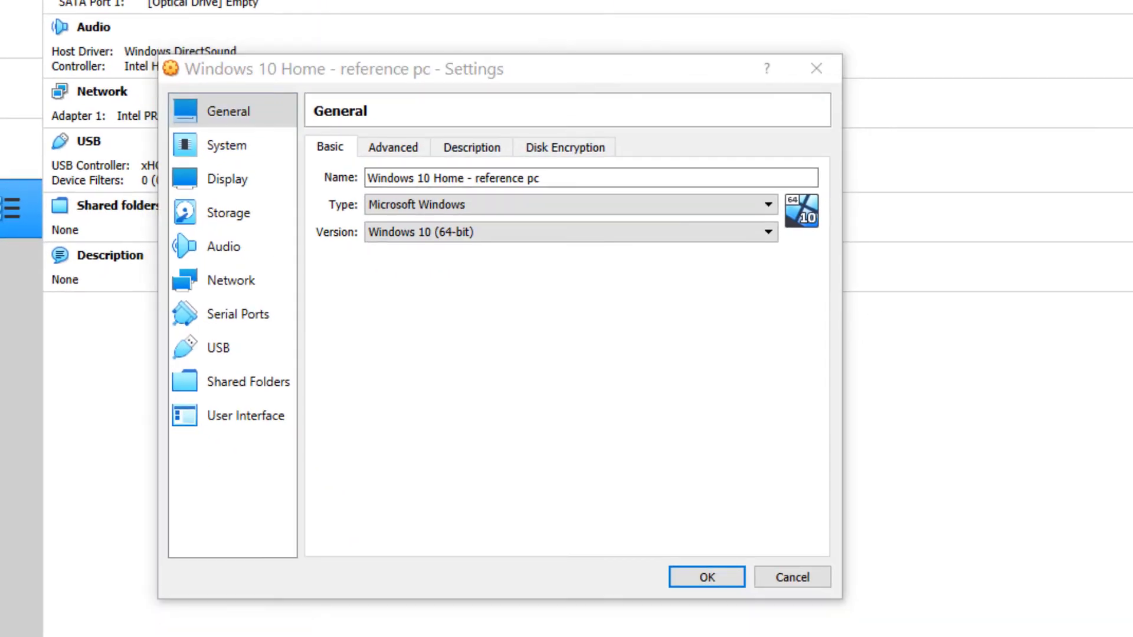
pyautogui.click(267, 258)
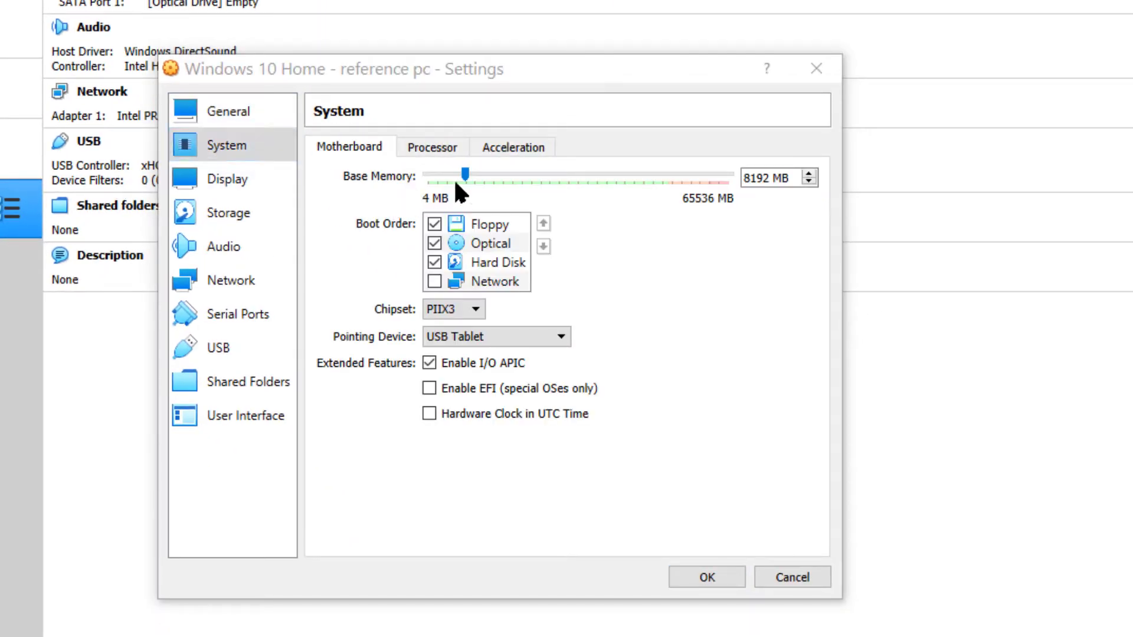
pyautogui.click(434, 224)
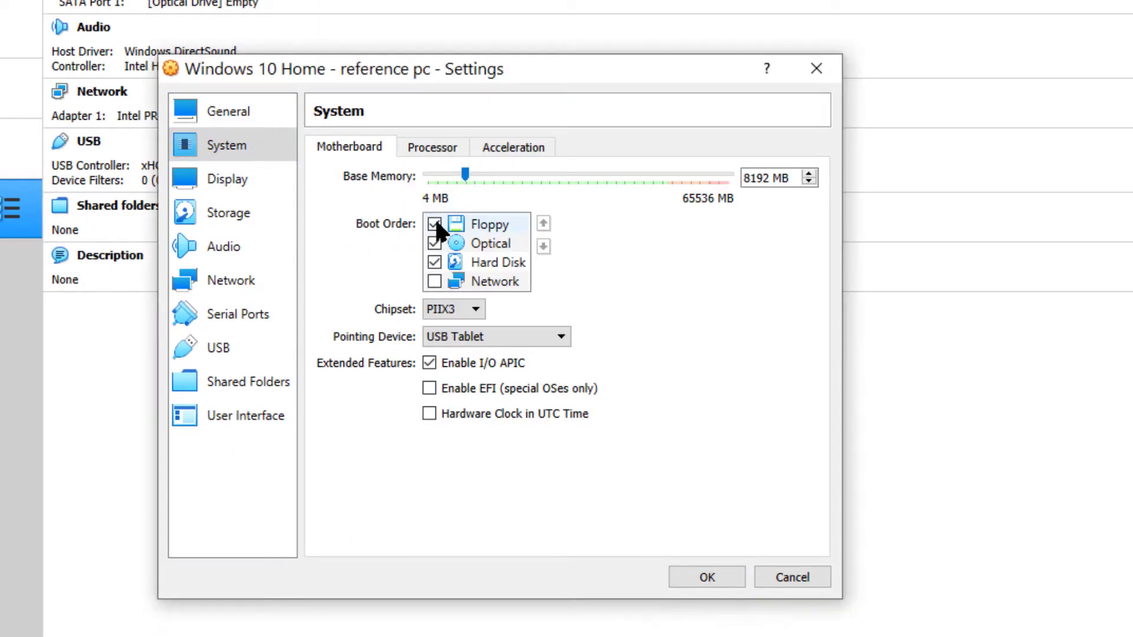
pyautogui.click(433, 236)
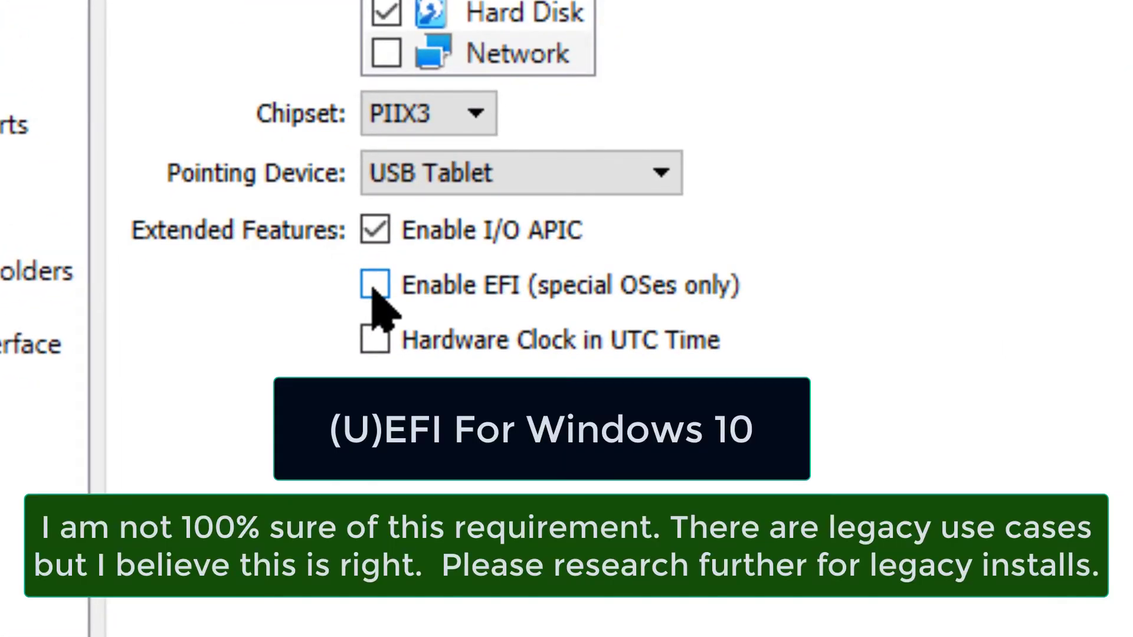
pyautogui.click(429, 389)
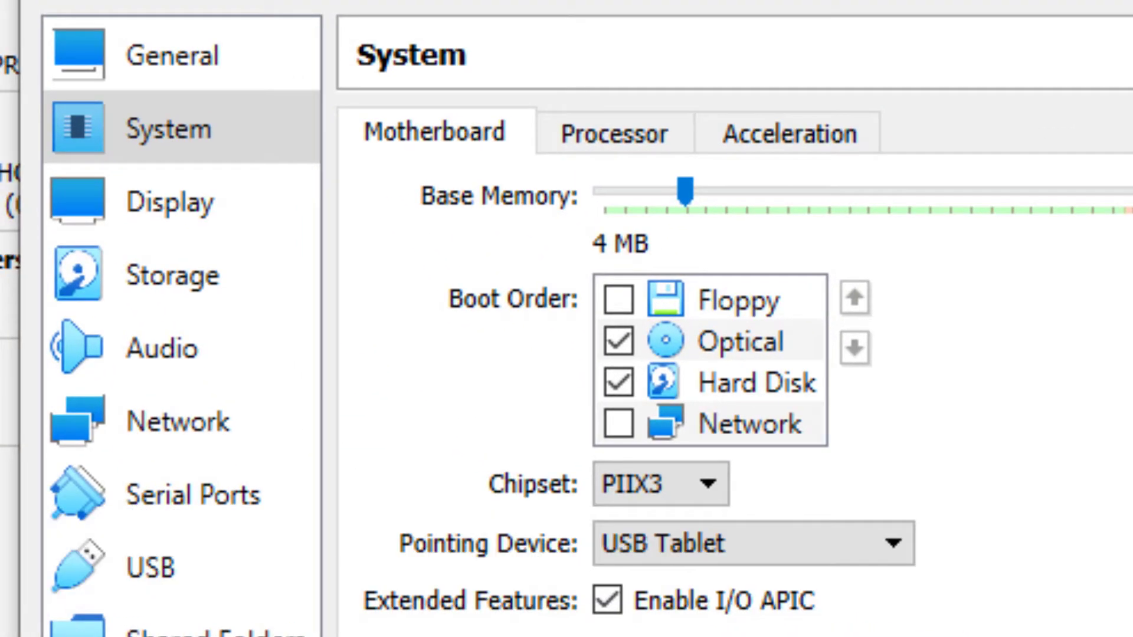
# - Load Windows.iso from C:\CM\VirtualMachineHDs\Shared Folder into the machine's empty optical drive
pyautogui.click(173, 276)
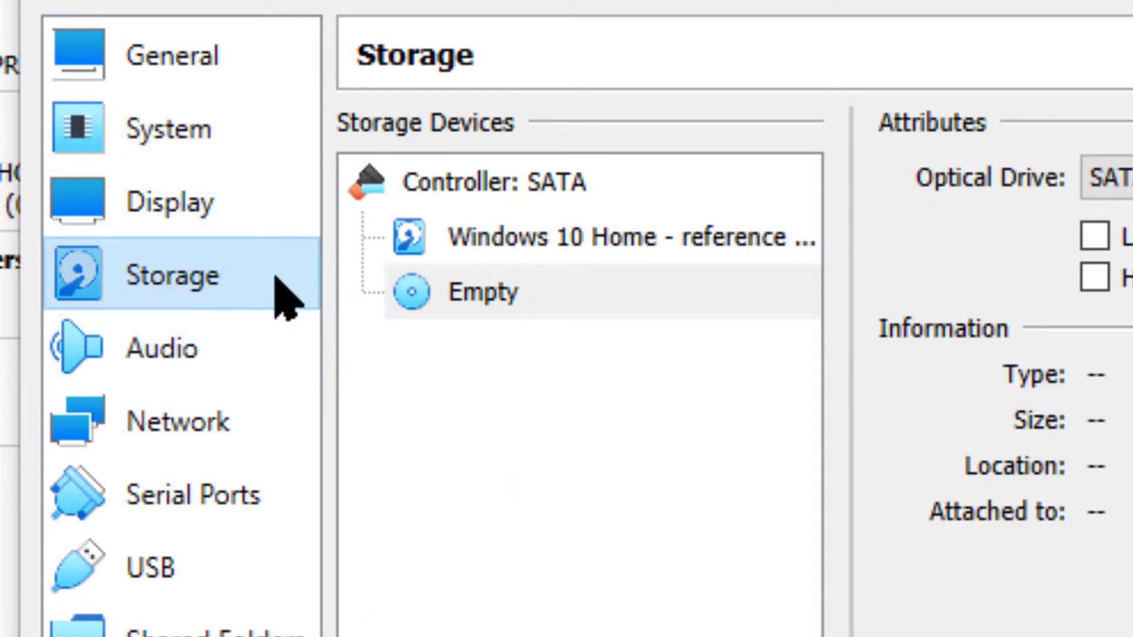
pyautogui.click(510, 288)
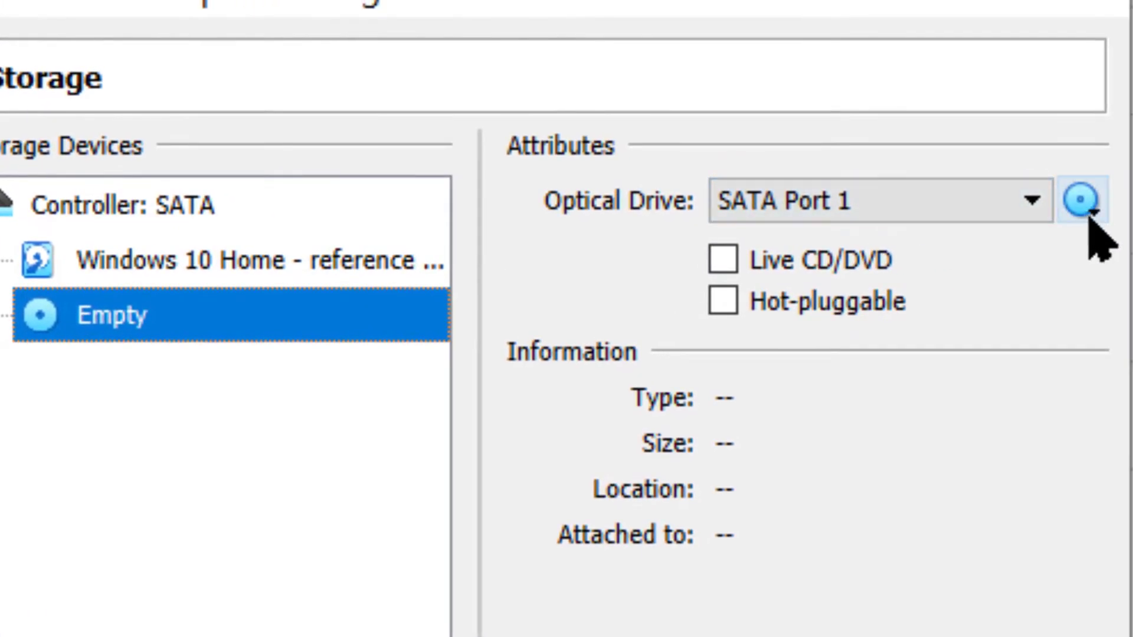
pyautogui.click(1092, 214)
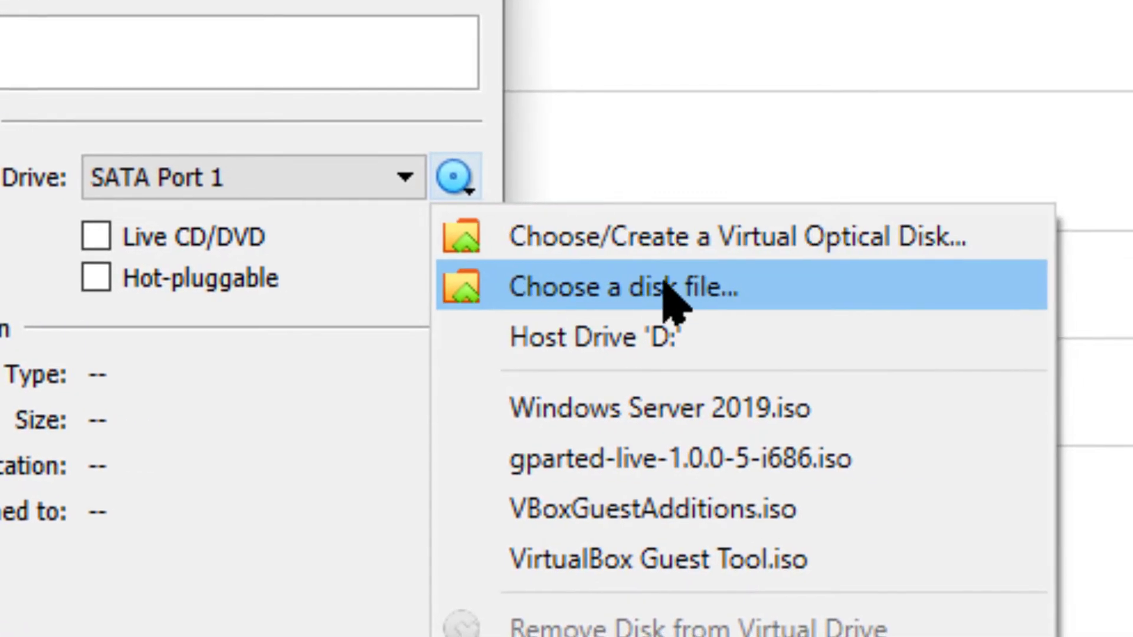
pyautogui.click(662, 286)
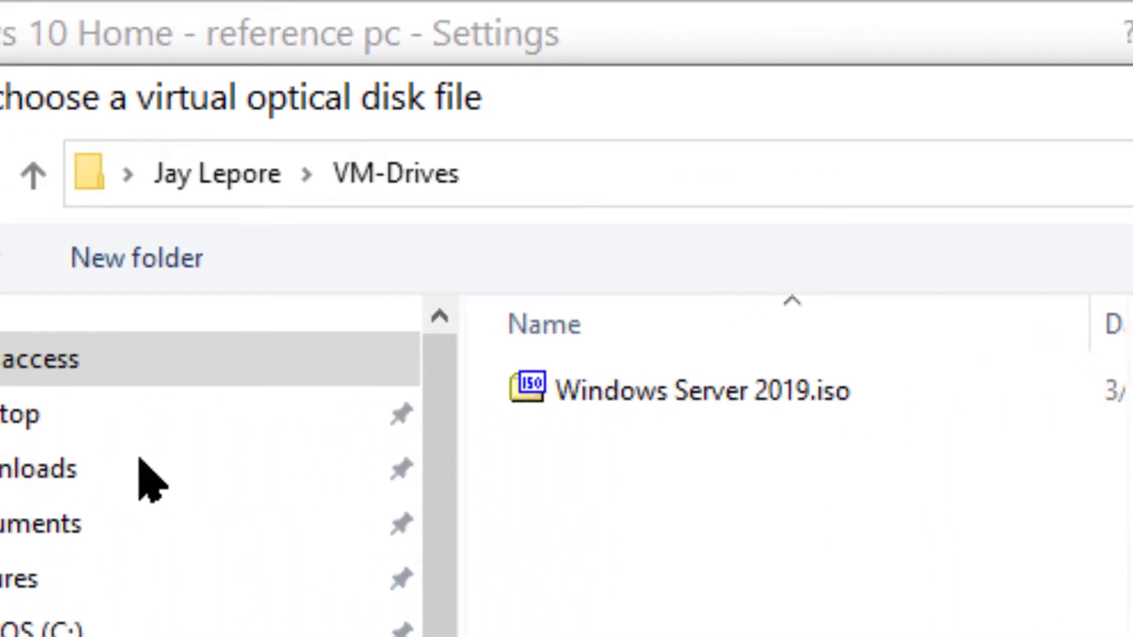
pyautogui.click(383, 628)
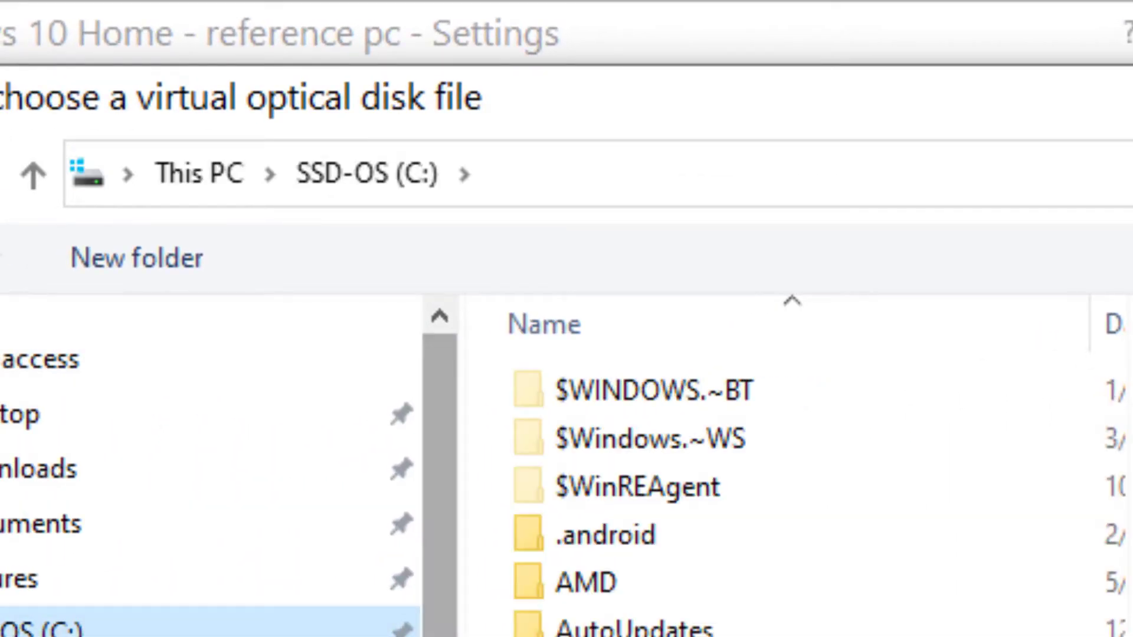
pyautogui.doubleClick(570, 636)
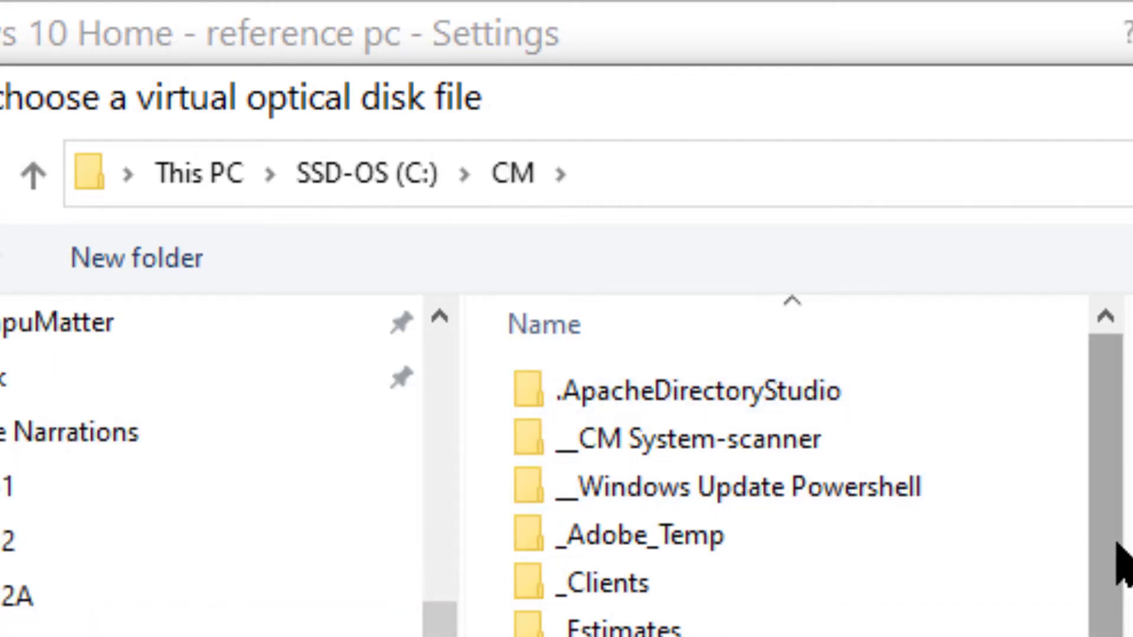
pyautogui.scroll(-8, 1117, 567)
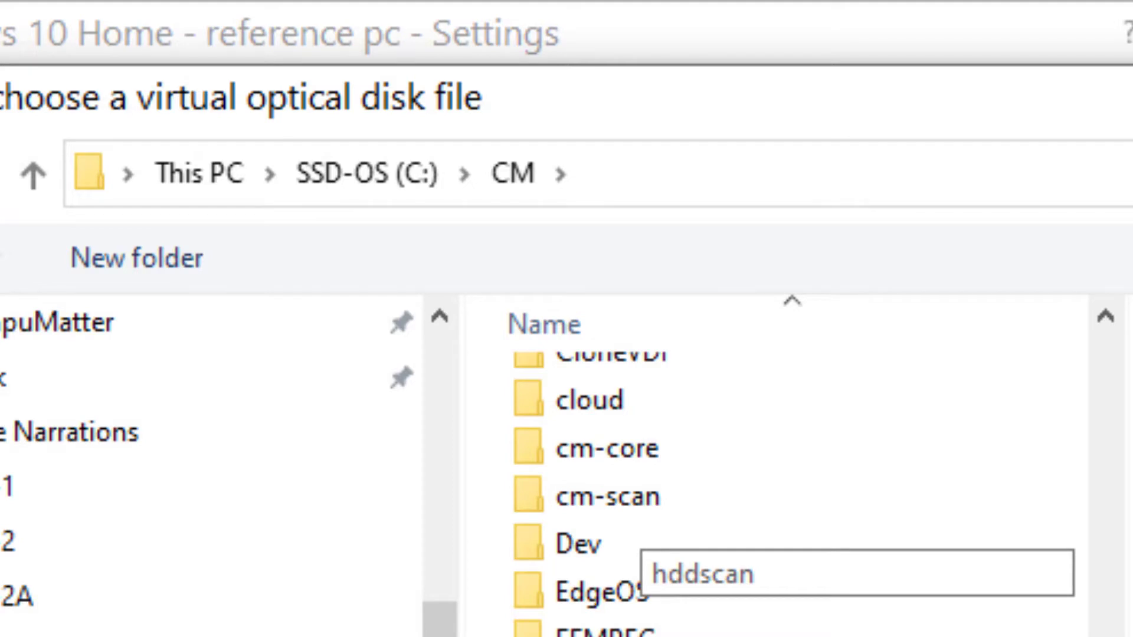
pyautogui.moveTo(1108, 636); pyautogui.dragTo(1108, 597)
pyautogui.scroll(-10, 791, 613)
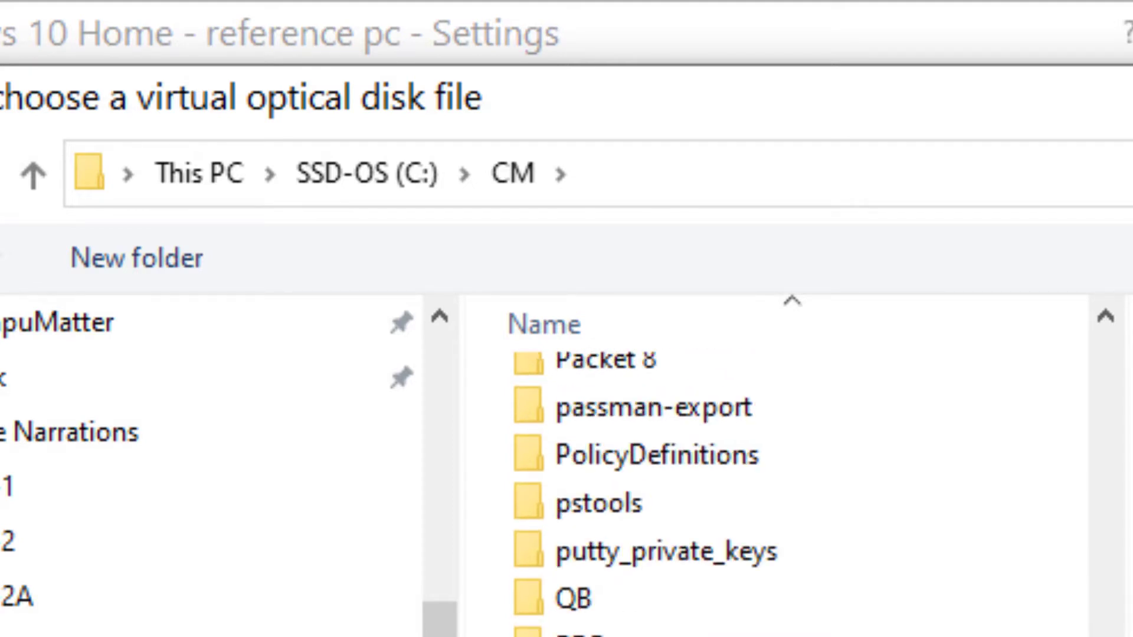
pyautogui.doubleClick(614, 636)
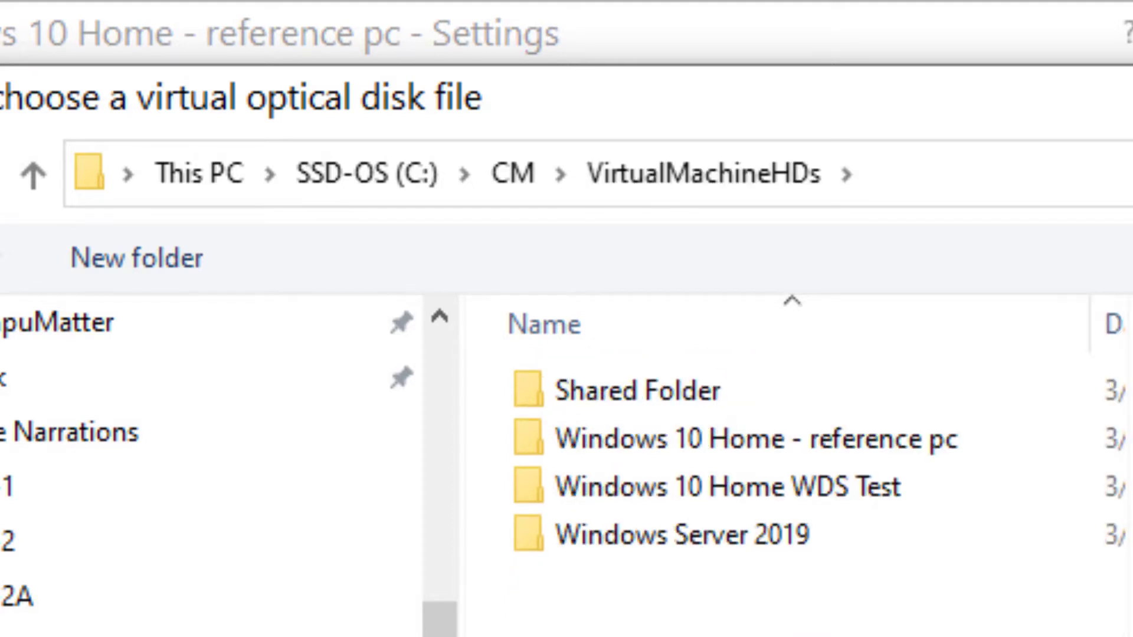
pyautogui.doubleClick(645, 390)
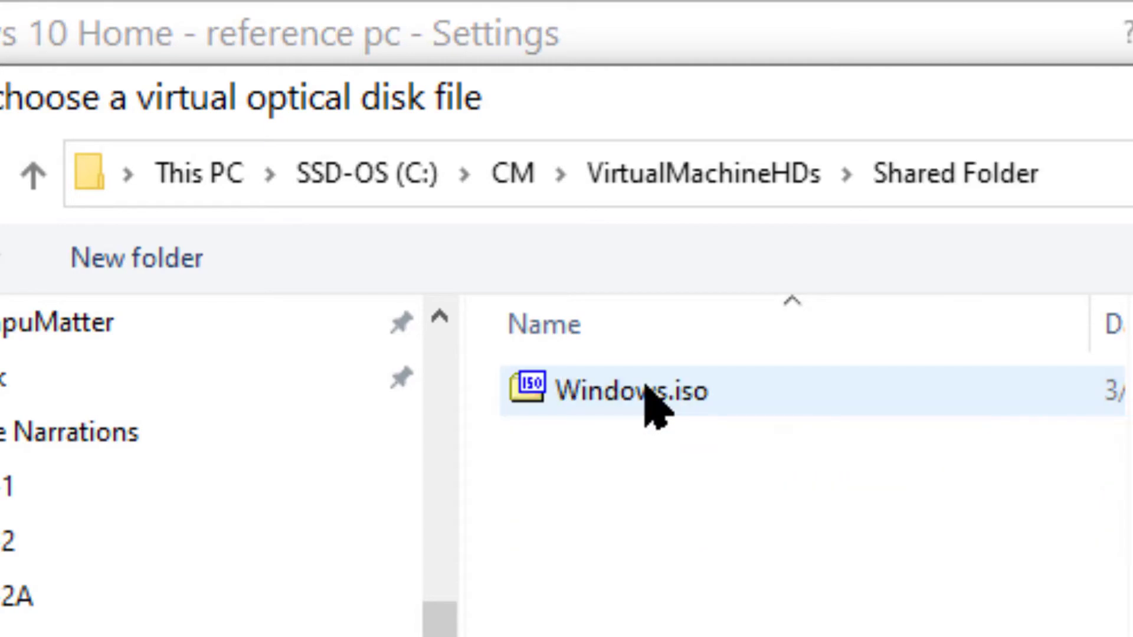
pyautogui.doubleClick(646, 386)
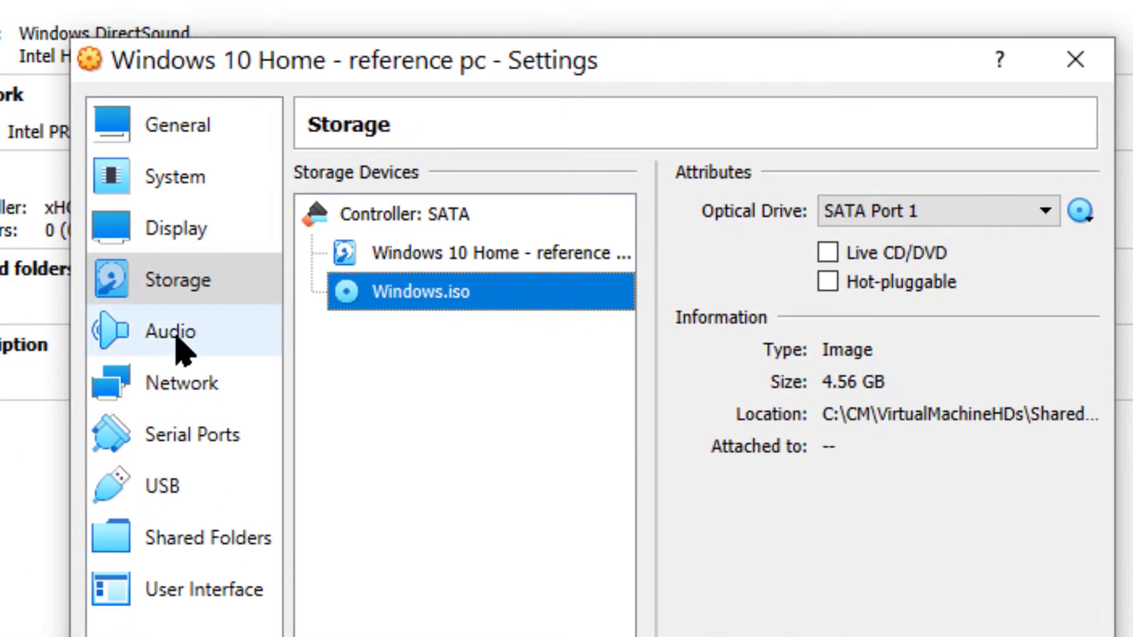
# - Attach the machine's network Adapter 1 to Bridged Adapter
pyautogui.click(177, 178)
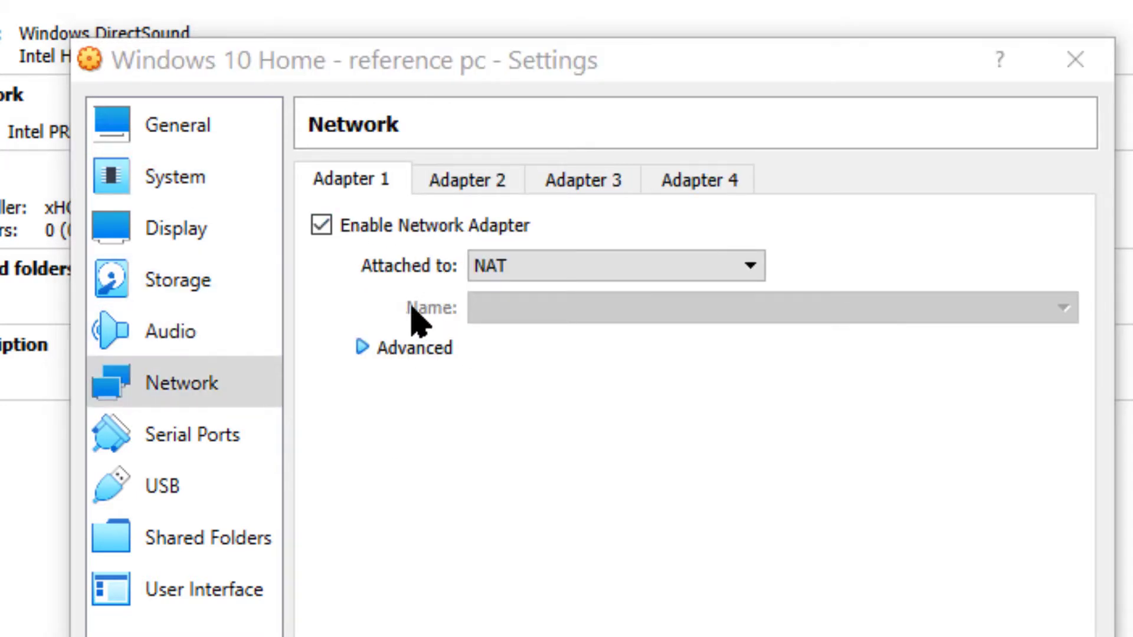
pyautogui.click(573, 267)
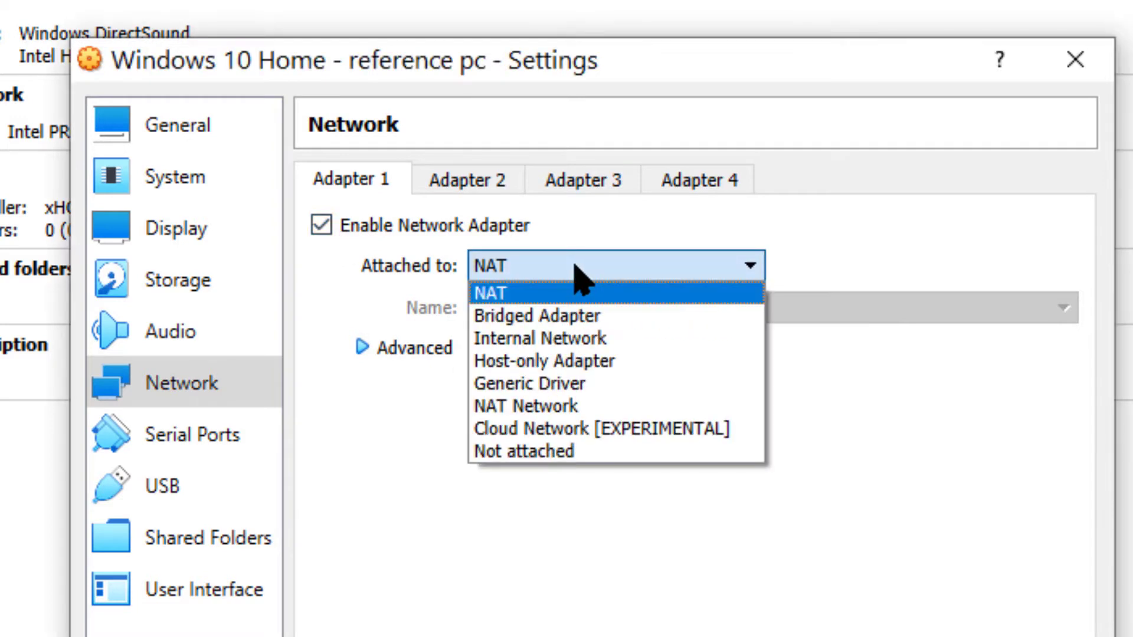
pyautogui.click(561, 321)
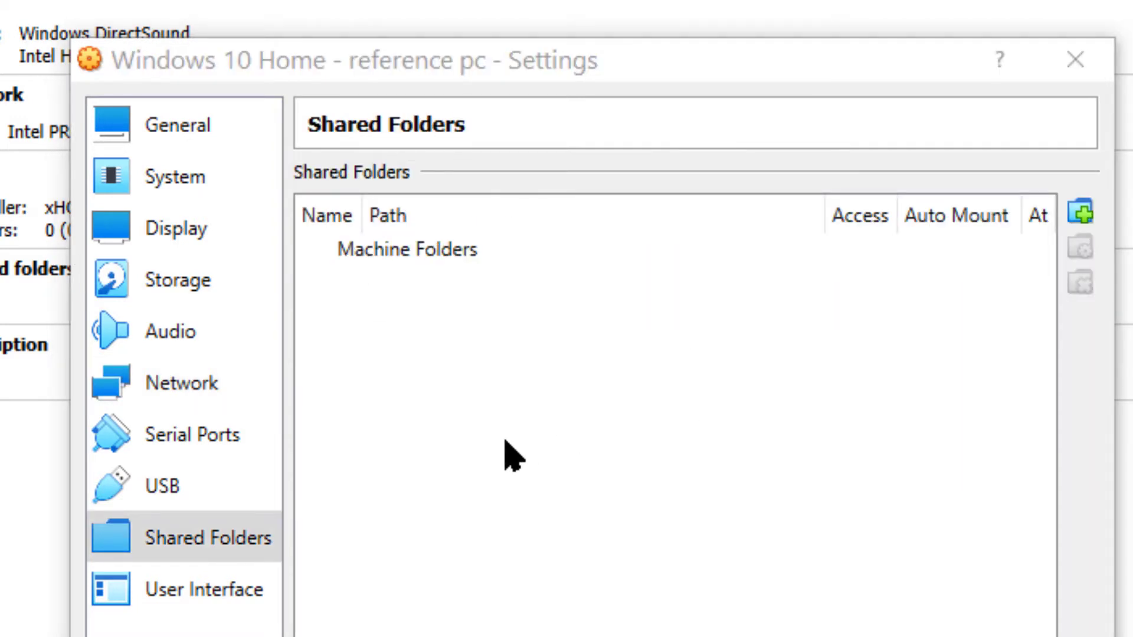
# - Start adding a share to the machine and choose C:\CM\VirtualMachineHDs\Shared Folder as its folder path
pyautogui.click(558, 434)
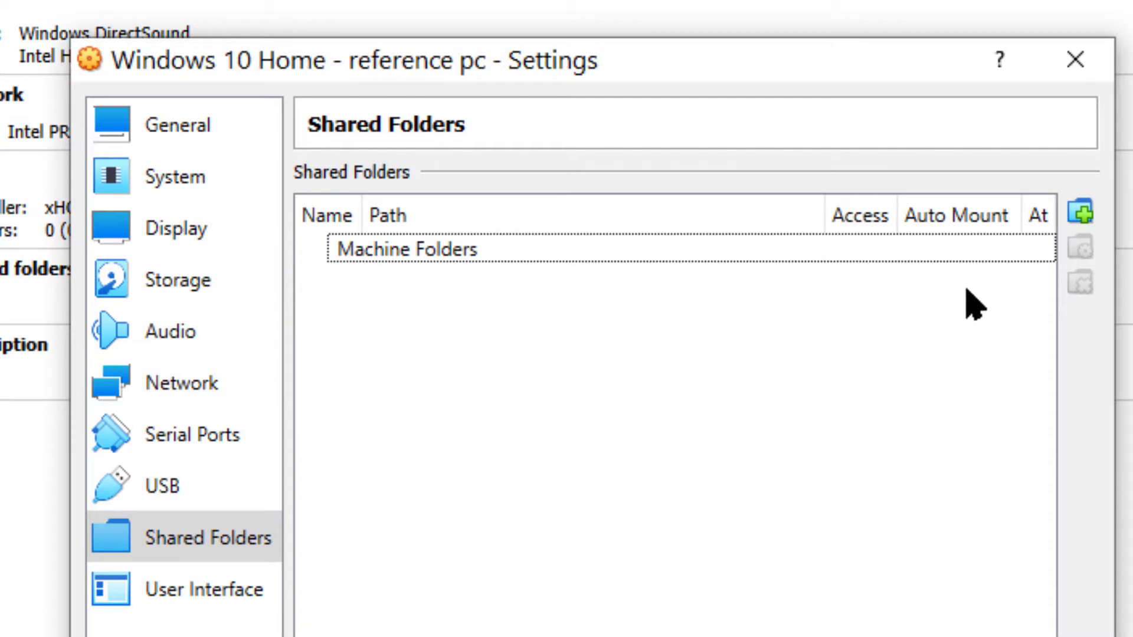
pyautogui.click(1080, 212)
pyautogui.click(799, 341)
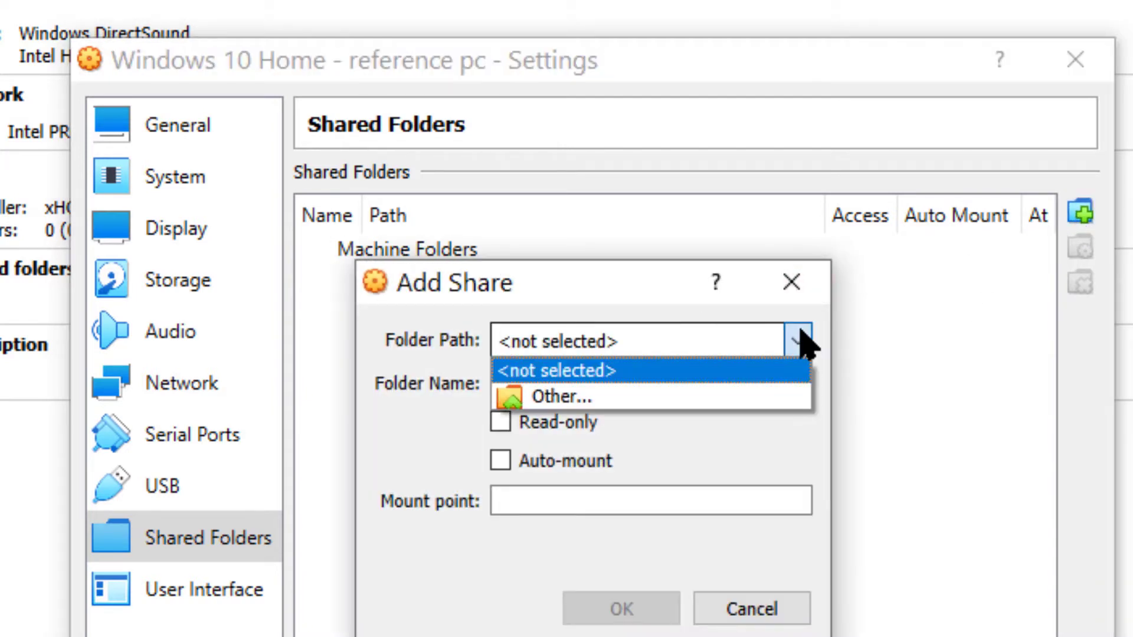
pyautogui.click(576, 396)
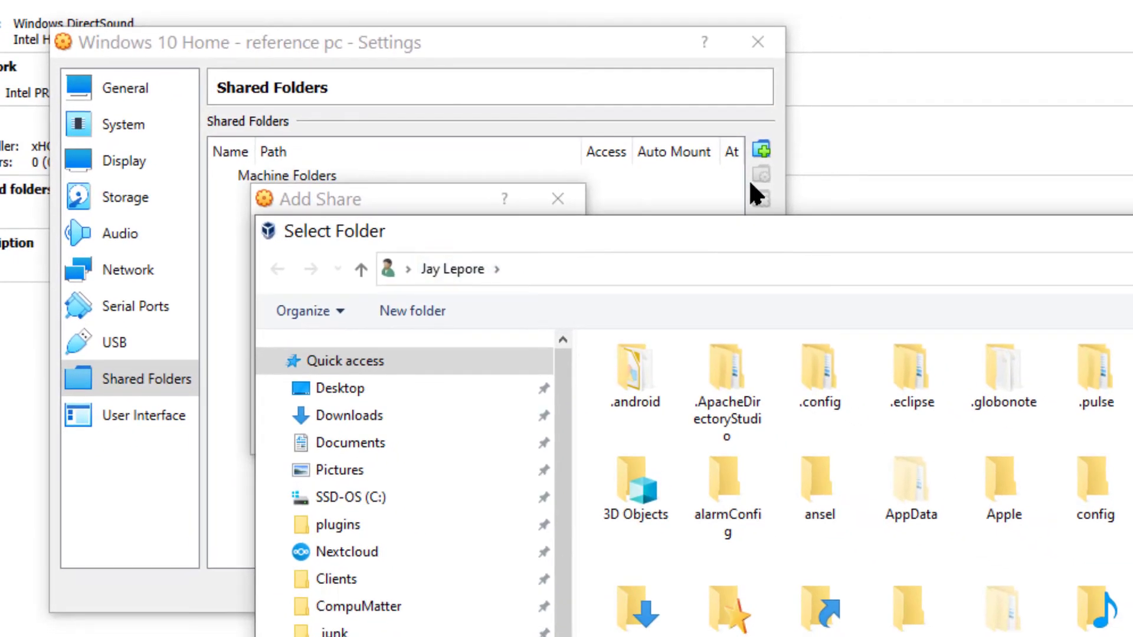
pyautogui.click(348, 507)
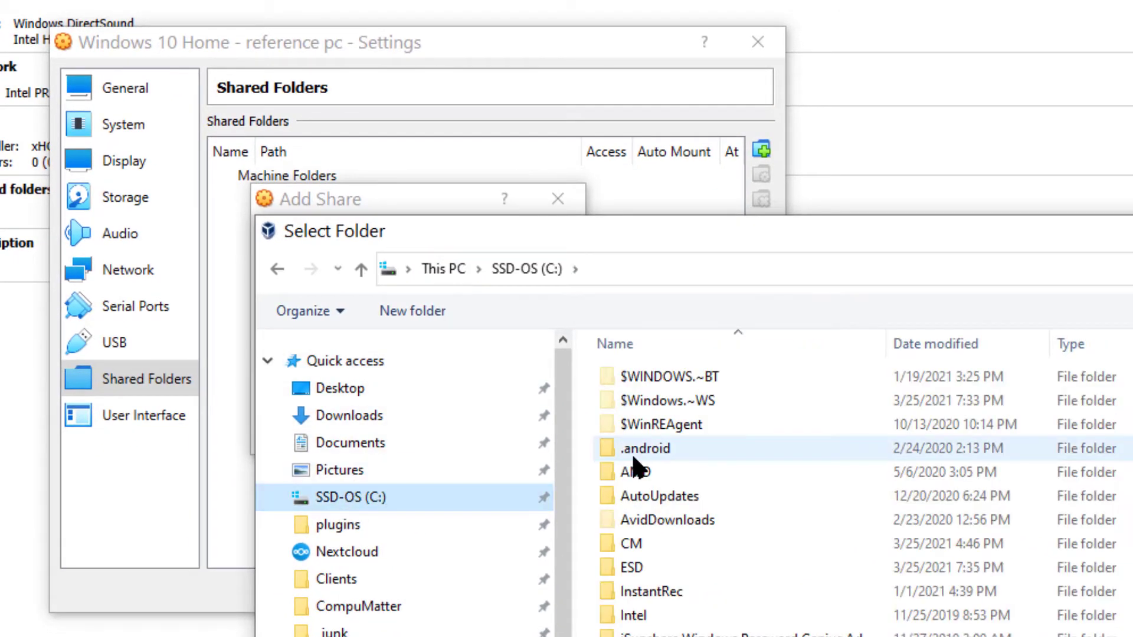
pyautogui.doubleClick(640, 541)
pyautogui.scroll(-10, 643, 536)
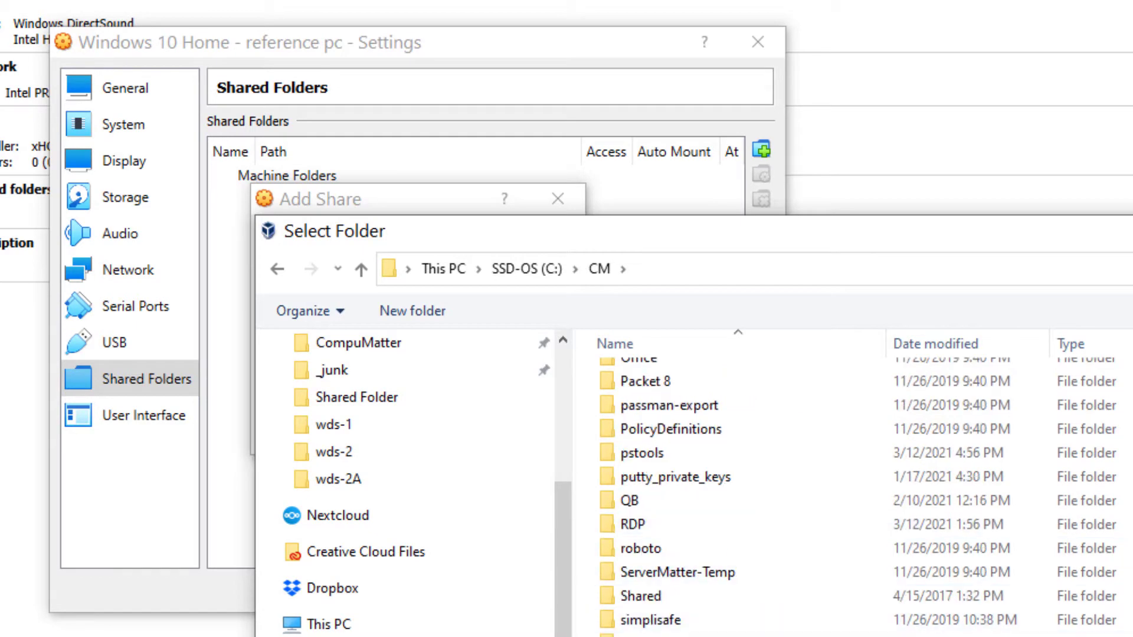
pyautogui.doubleClick(653, 633)
pyautogui.click(668, 378)
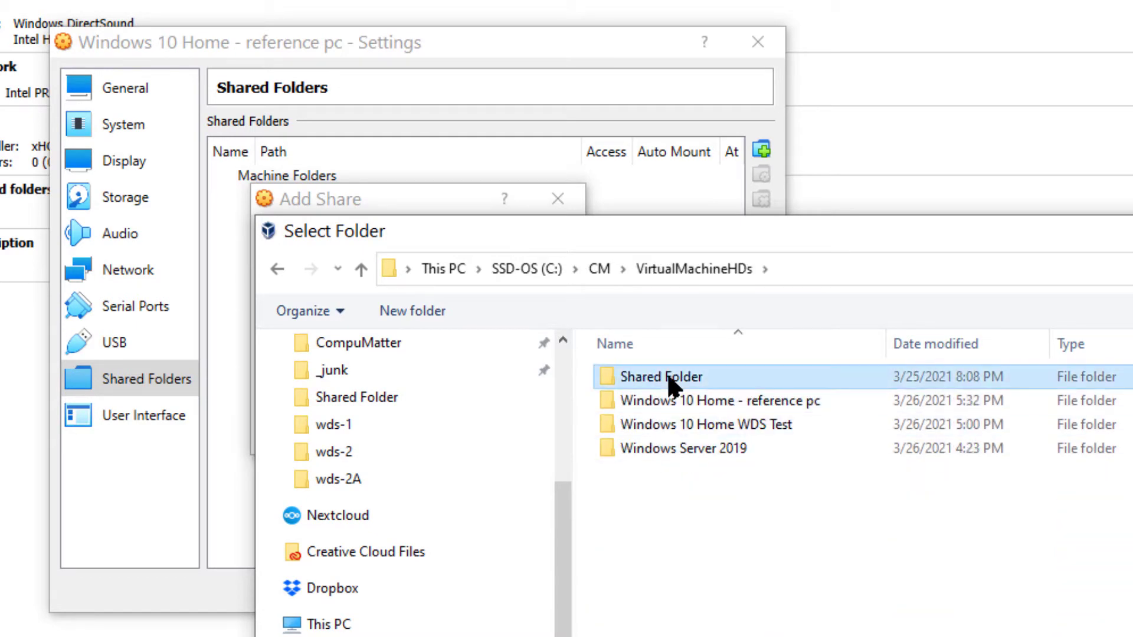
pyautogui.doubleClick(669, 378)
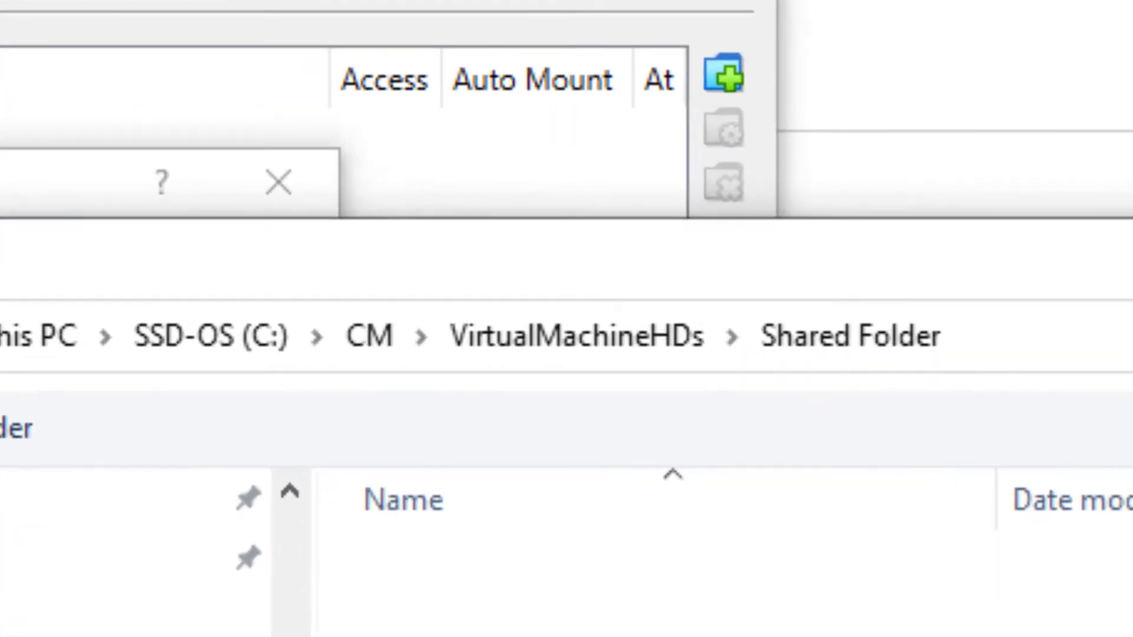
pyautogui.click(1132, 636)
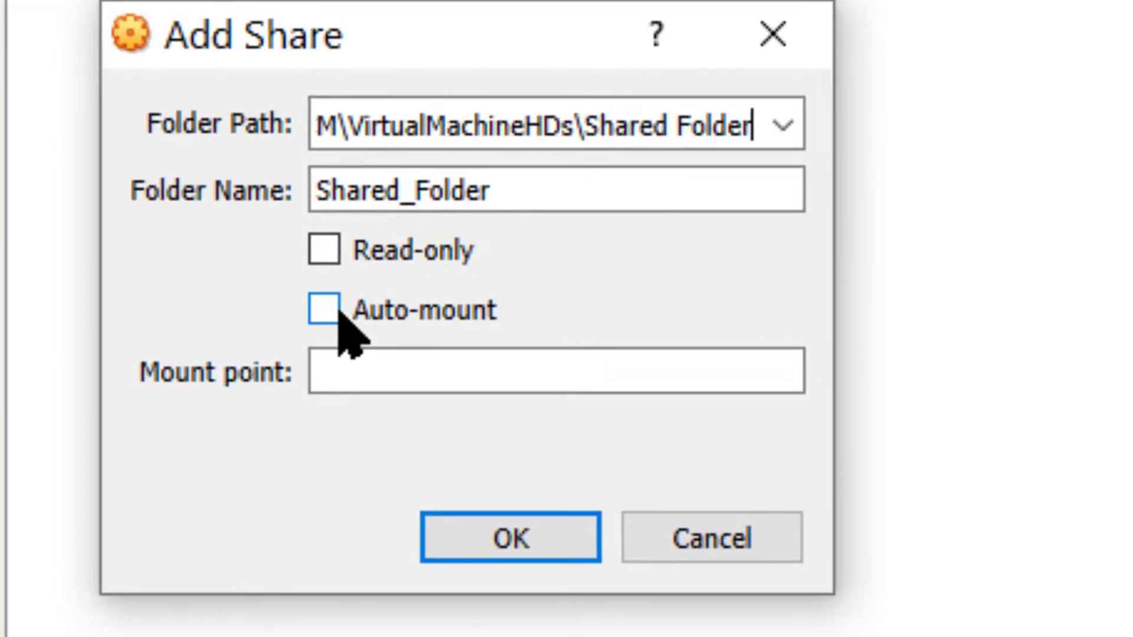
# - Turn on Auto-mount for the share, set its mount point to S: and add it to the machine
pyautogui.click(324, 311)
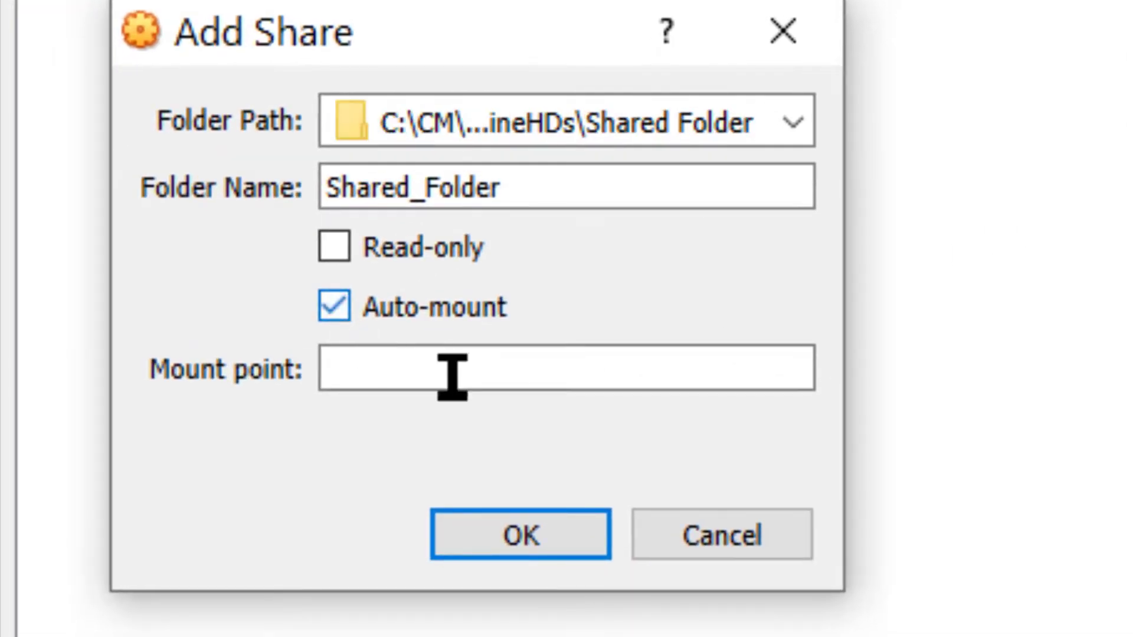
pyautogui.click(452, 373)
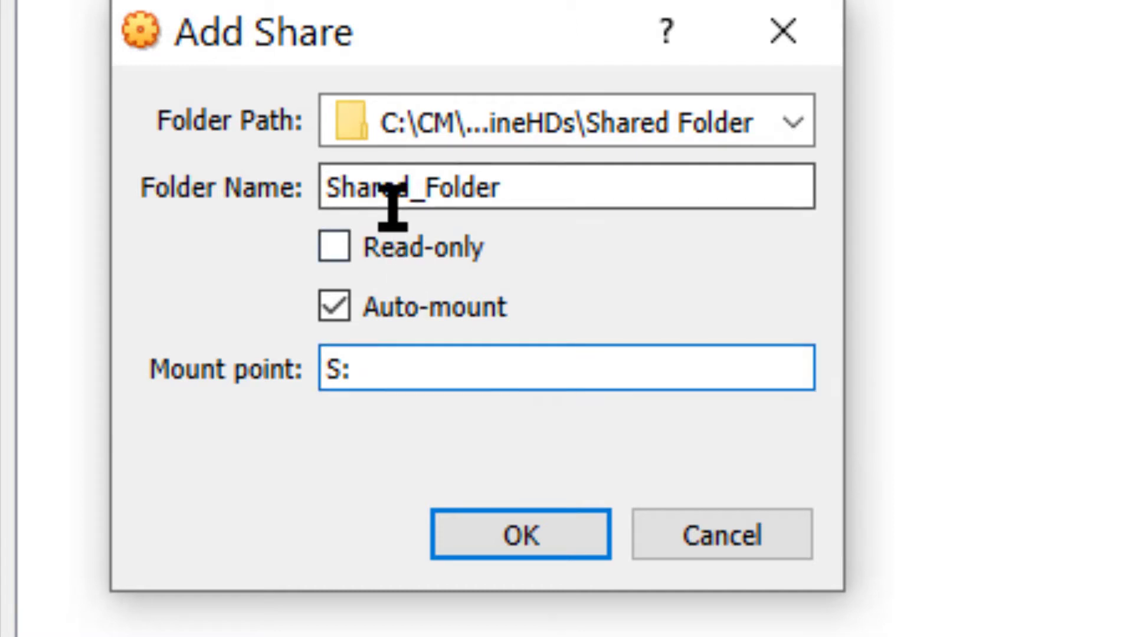
pyautogui.click(507, 534)
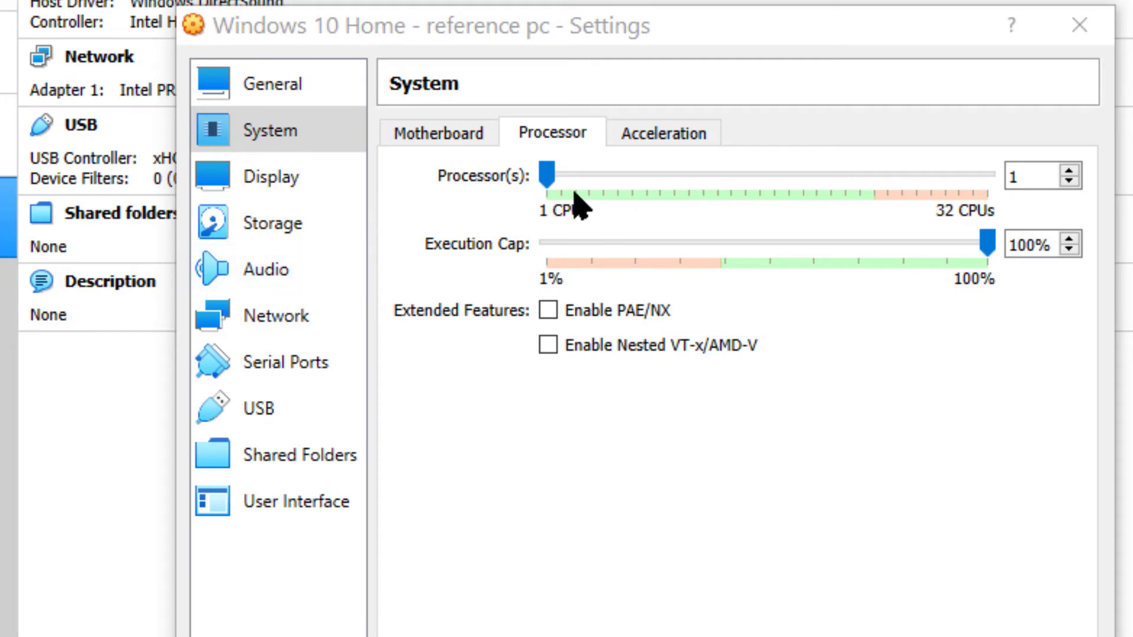
# - Give the machine 4 processors, set Shared Clipboard and Drag'n'Drop to Bidirectional, and save the settings
pyautogui.moveTo(547, 184); pyautogui.dragTo(602, 188)
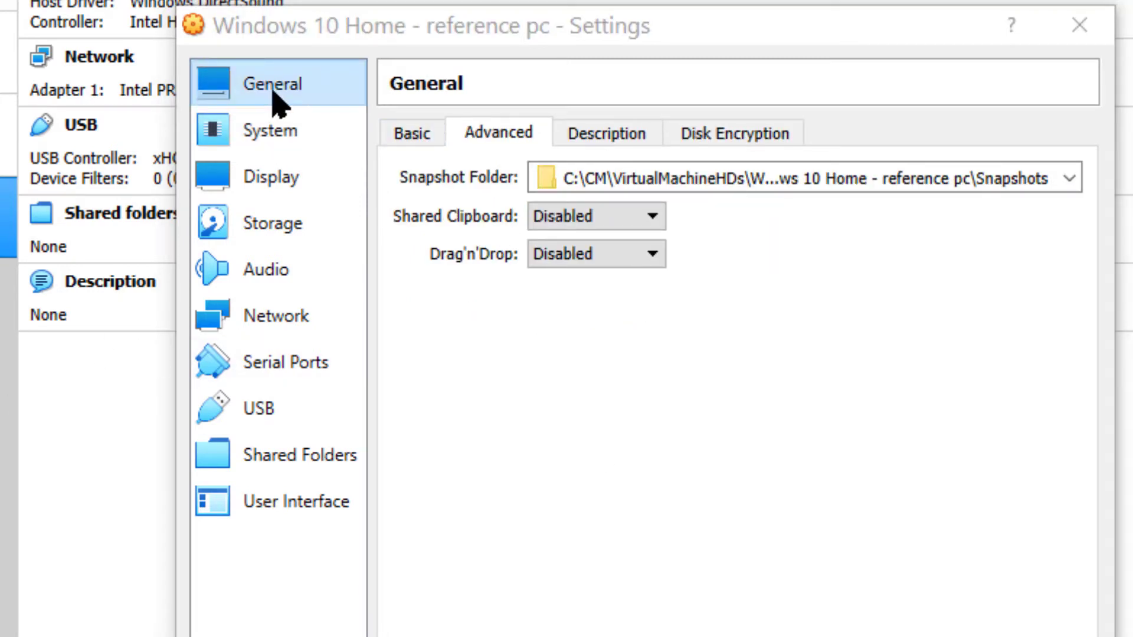
pyautogui.click(575, 217)
pyautogui.click(575, 302)
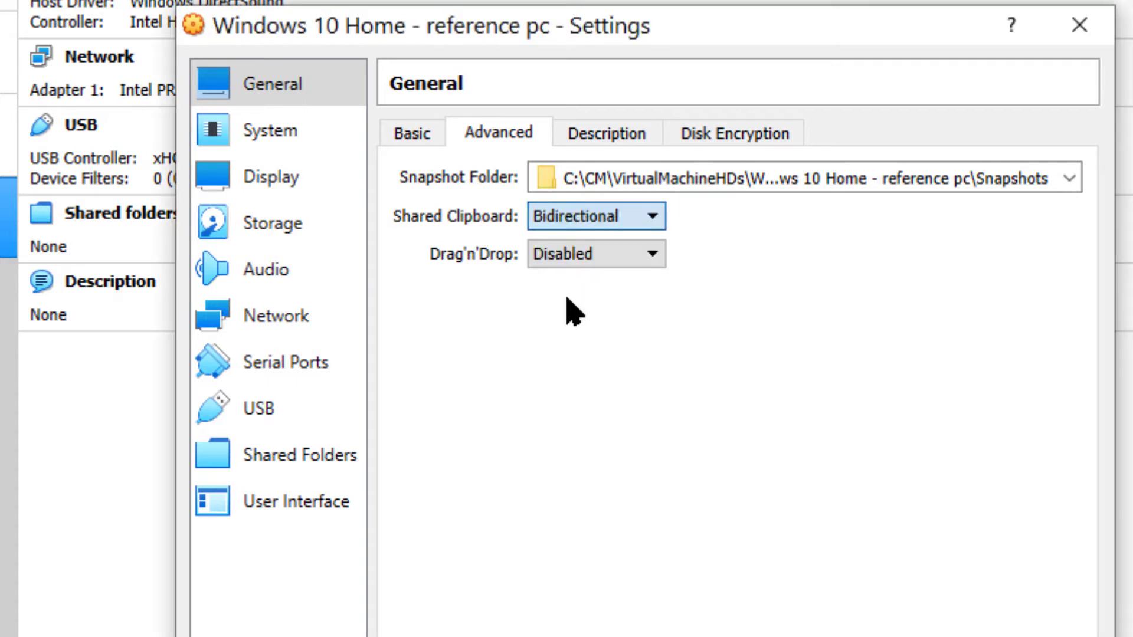
pyautogui.click(573, 255)
pyautogui.click(564, 341)
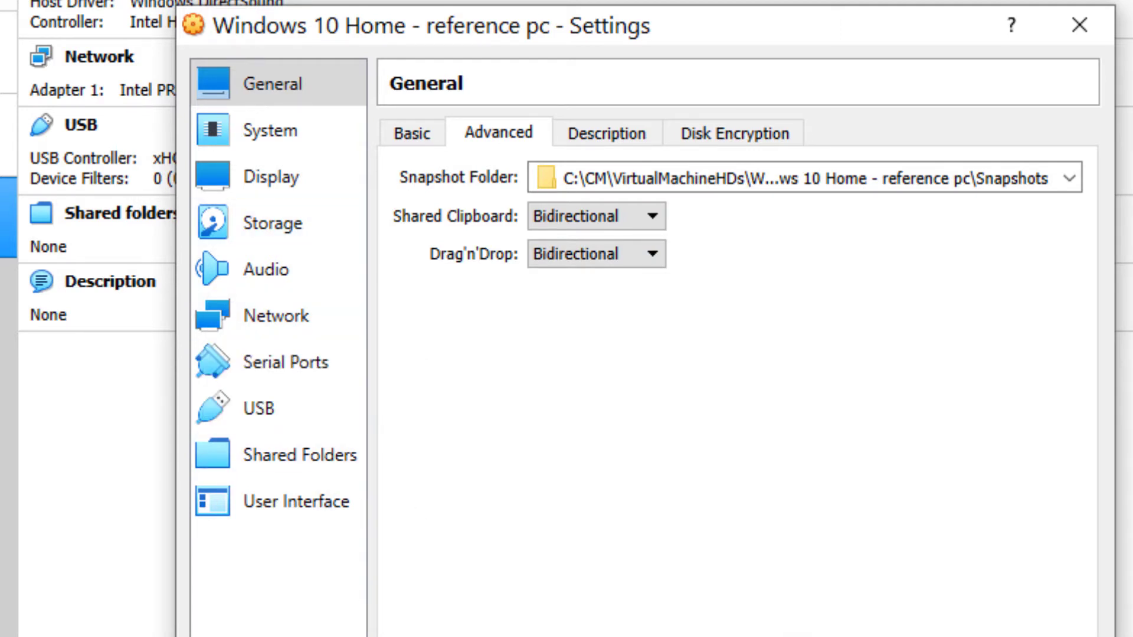
pyautogui.press('Return')
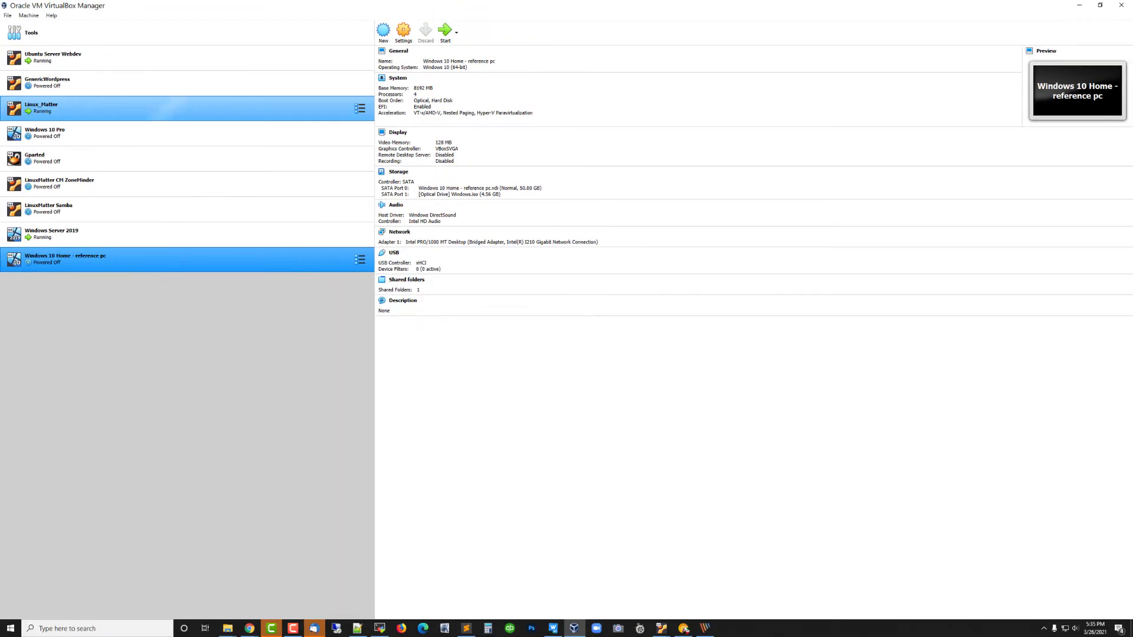
# - Start the Windows 10 Home - reference pc machine with Windows.iso as its start-up disk
pyautogui.click(445, 31)
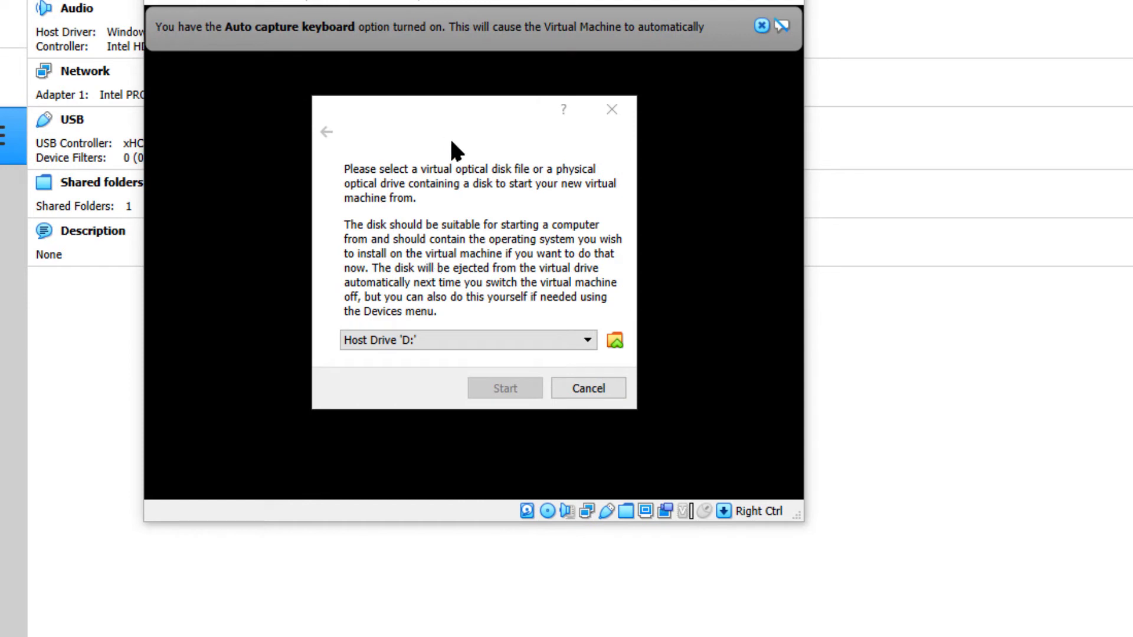
pyautogui.click(587, 341)
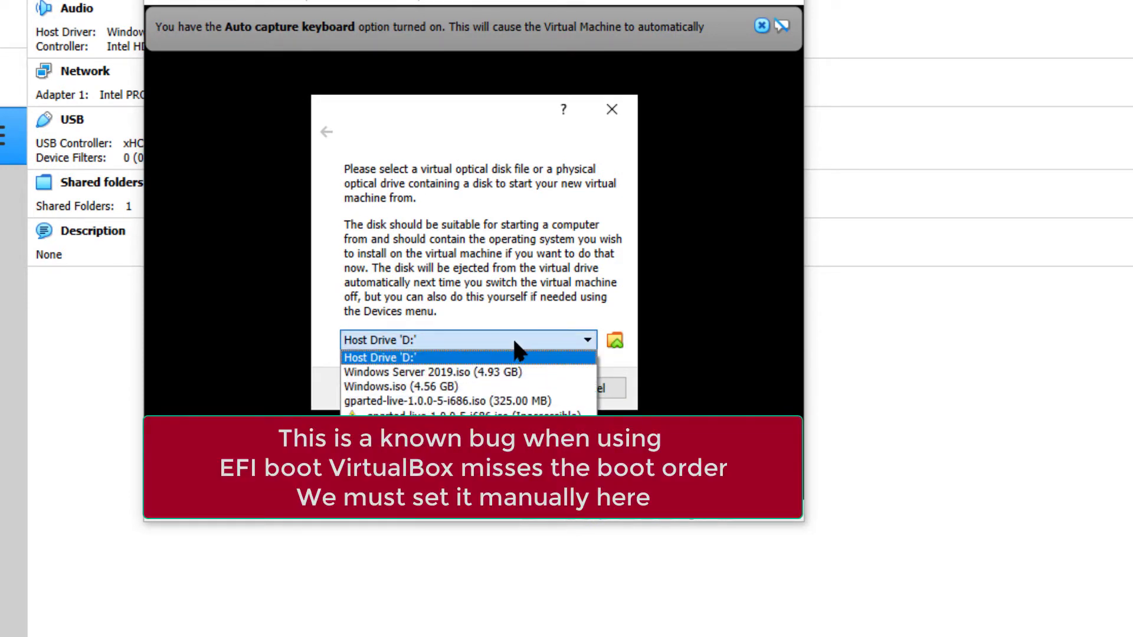
pyautogui.click(527, 279)
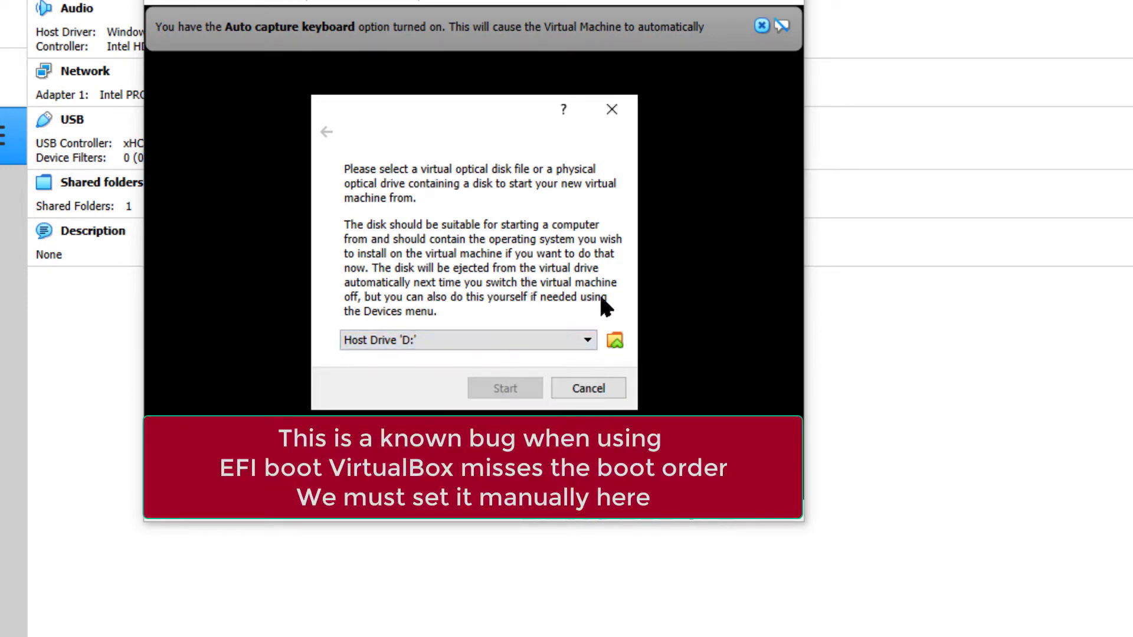
pyautogui.click(617, 342)
pyautogui.click(157, 223)
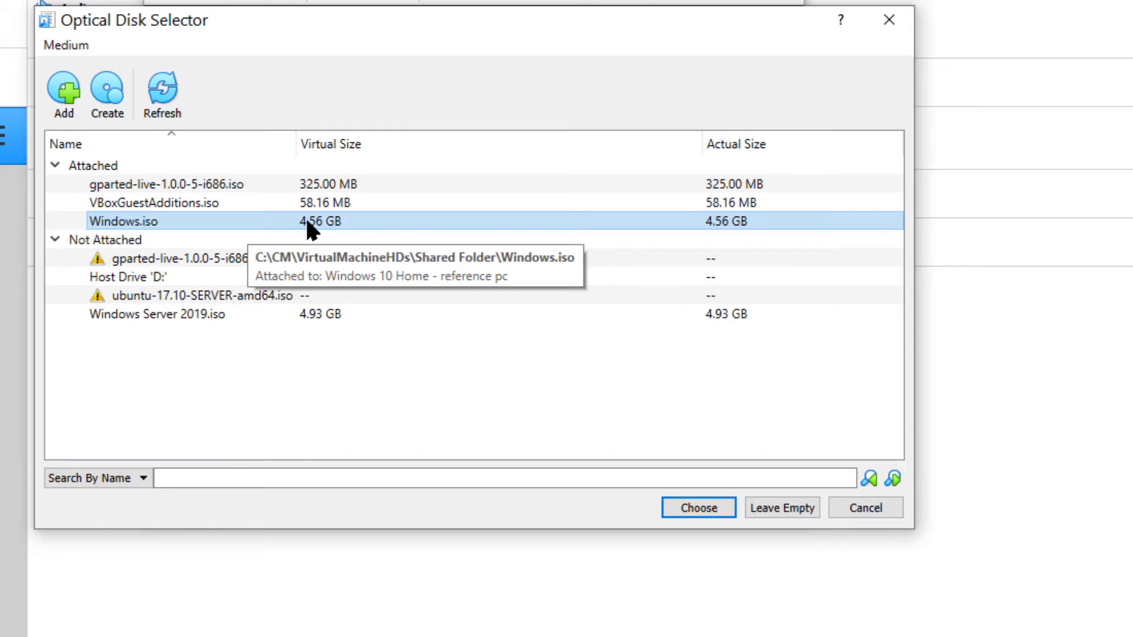
pyautogui.click(691, 509)
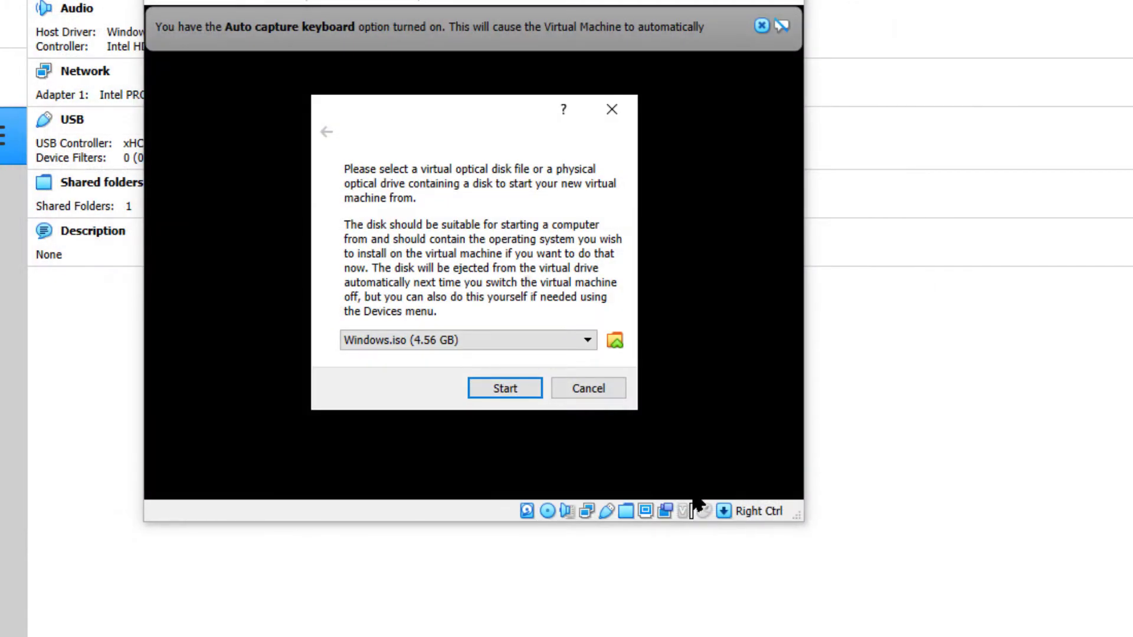
pyautogui.click(505, 388)
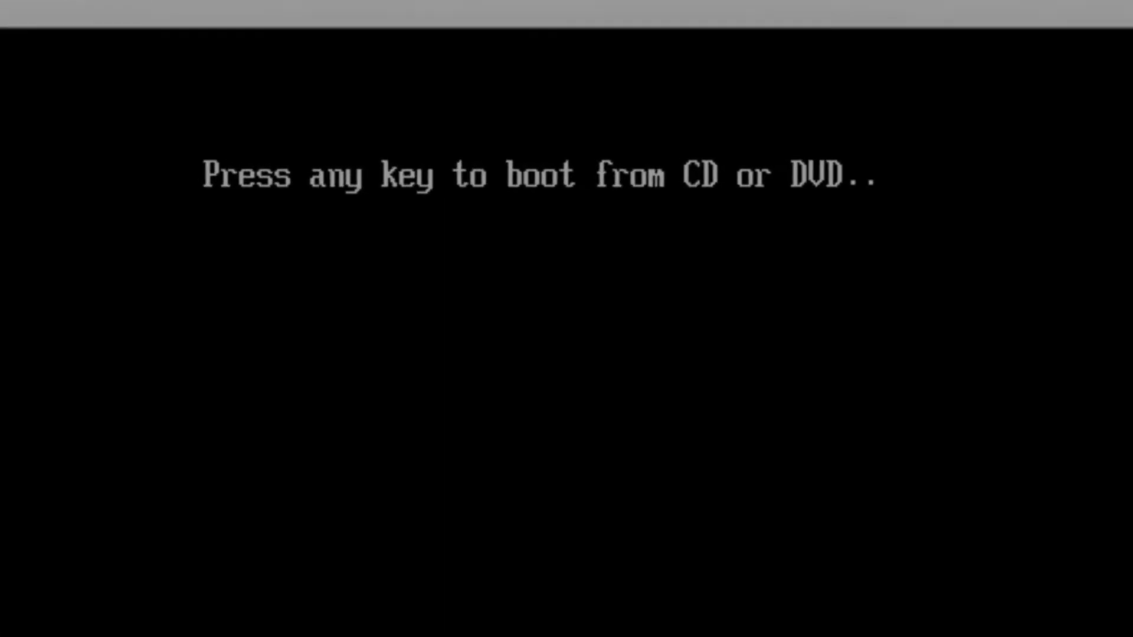
# - Boot from the disc and install Windows with US English settings and no product key onto the unallocated space of Drive 0
pyautogui.press('Return')
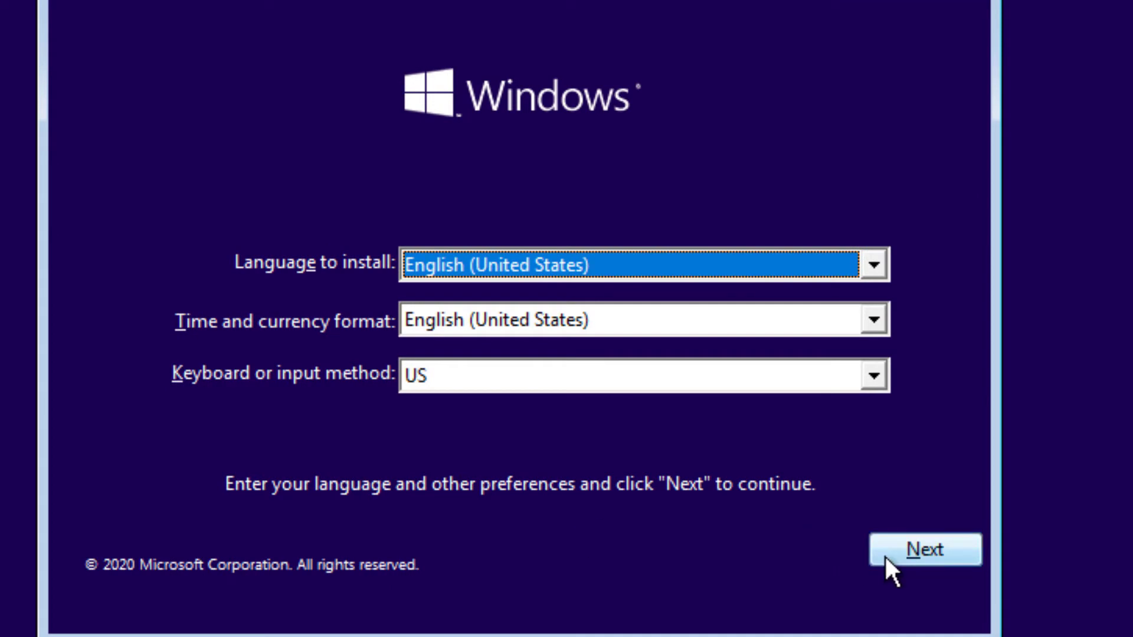
pyautogui.click(887, 557)
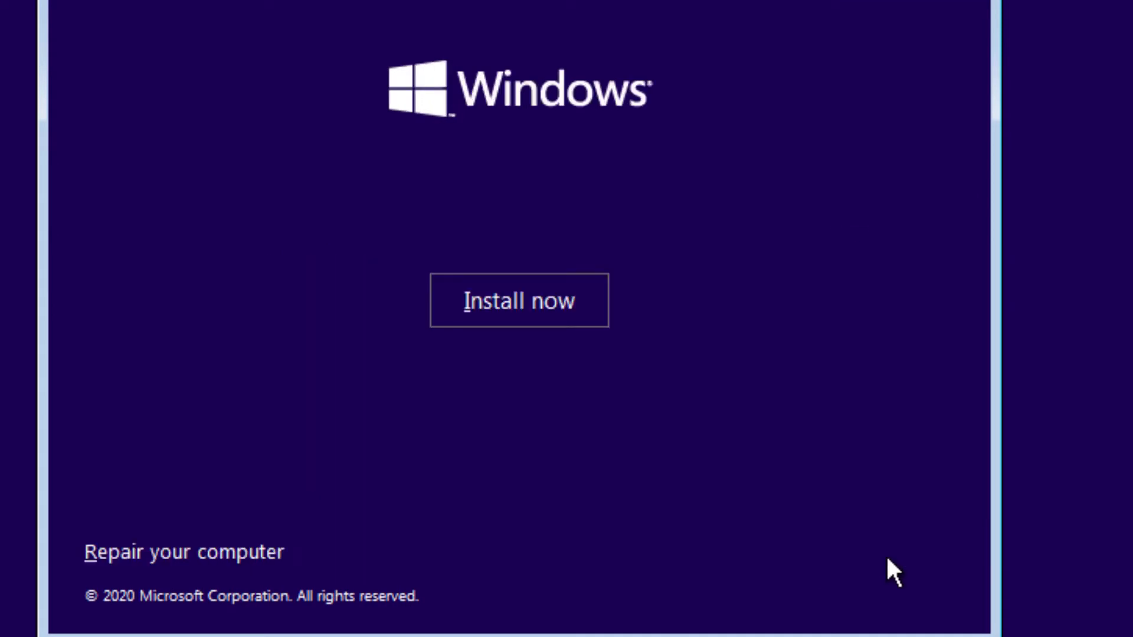
pyautogui.click(514, 322)
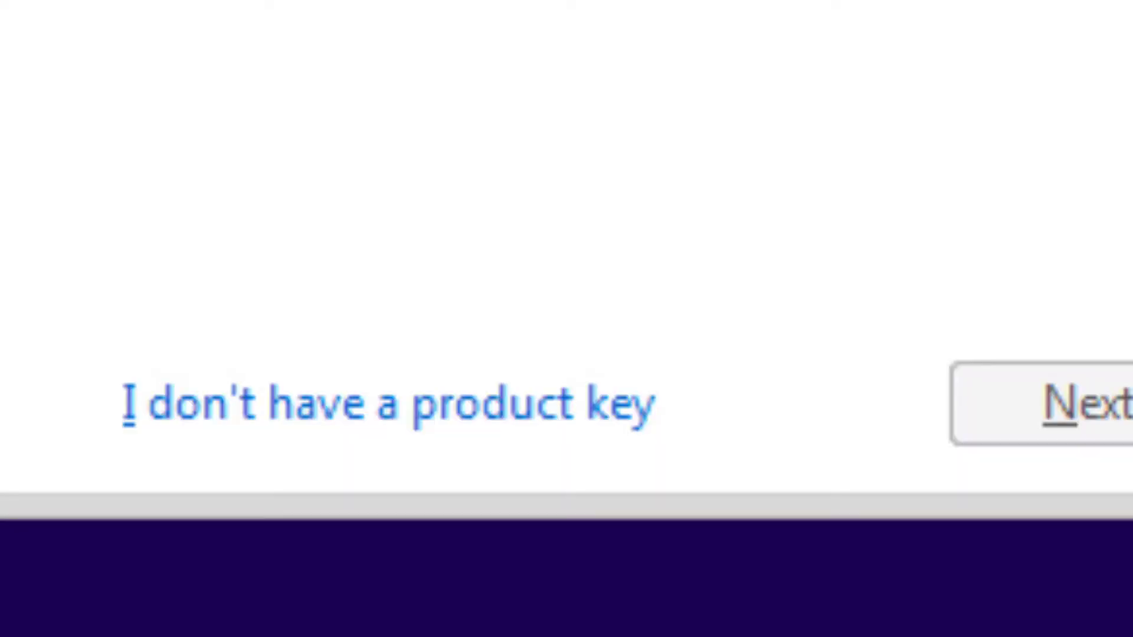
pyautogui.click(364, 406)
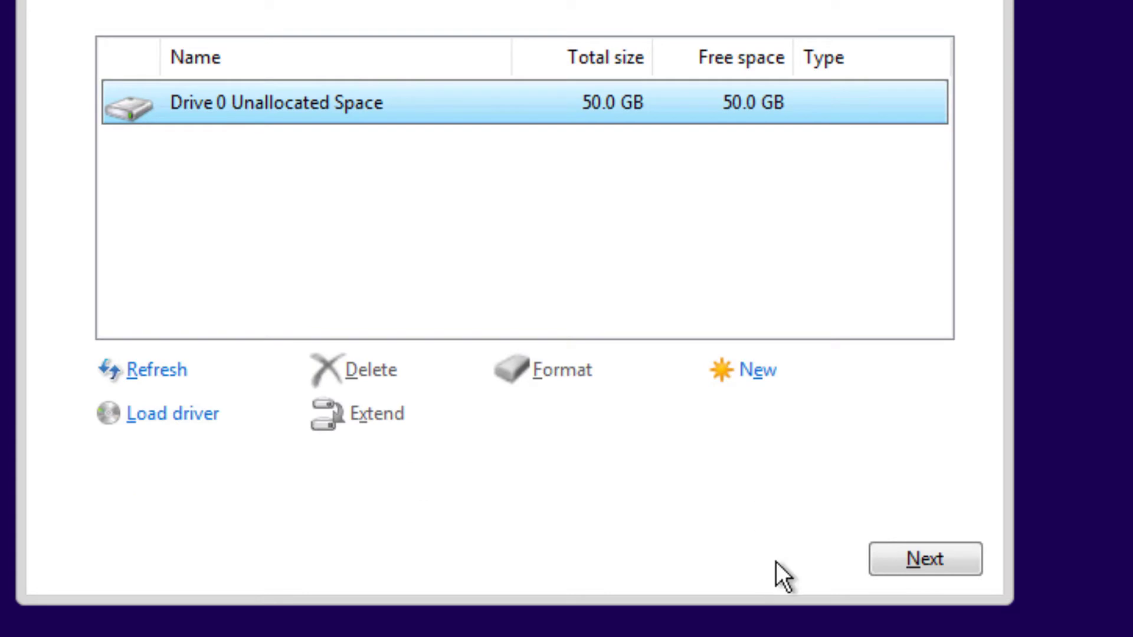
pyautogui.click(900, 565)
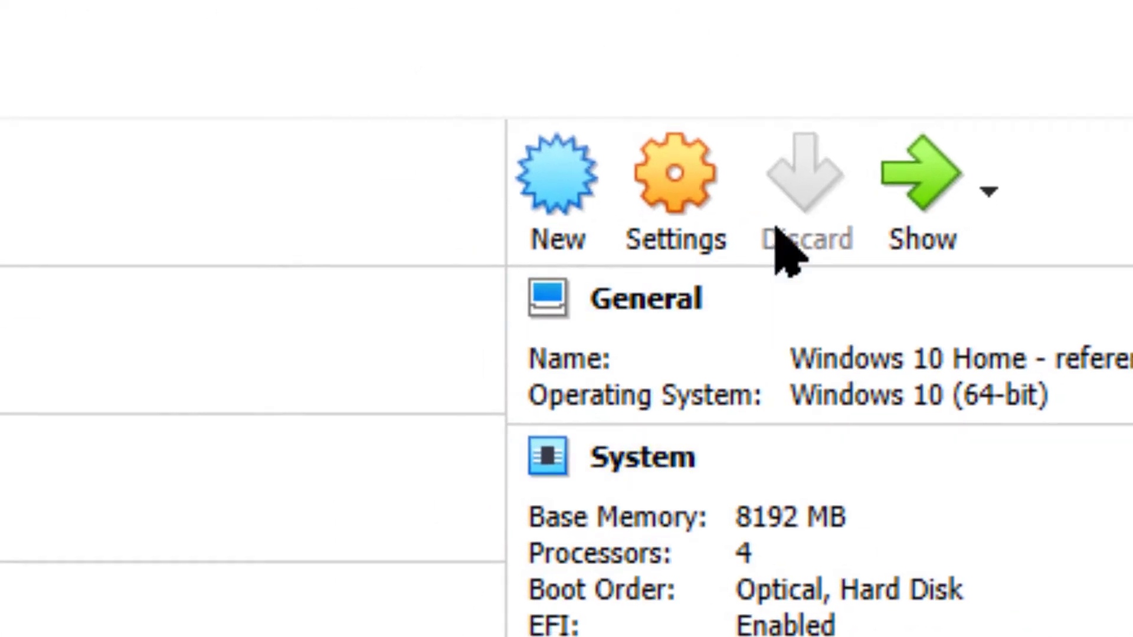
# - Power off the machine sitting at the UEFI shell and start it again
pyautogui.click(680, 184)
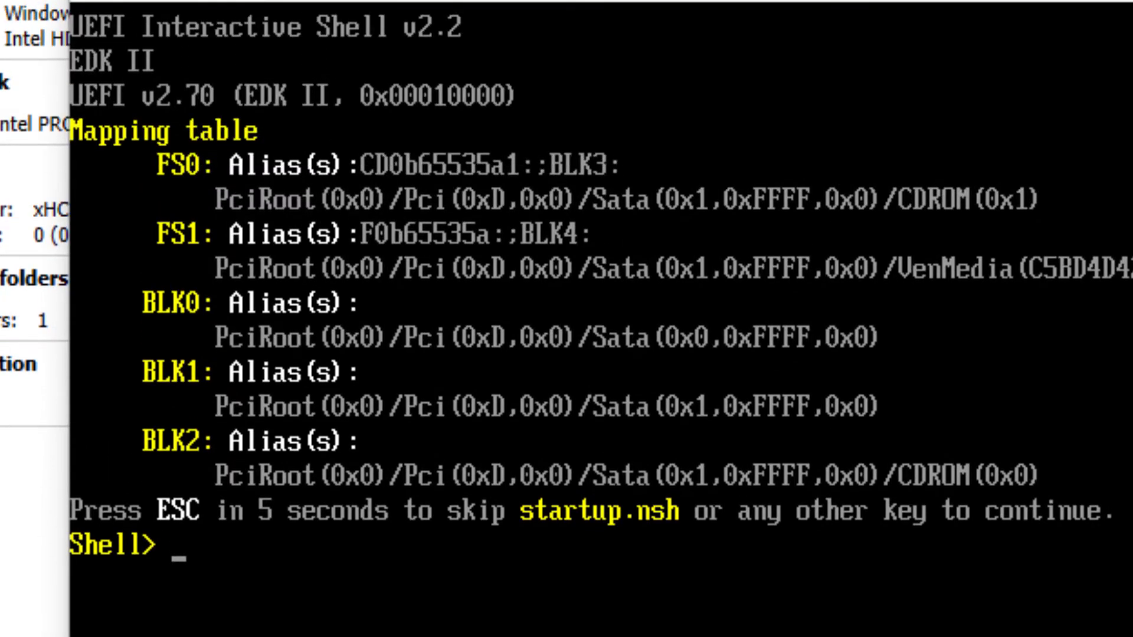
pyautogui.hotkey('alt', 'F4')
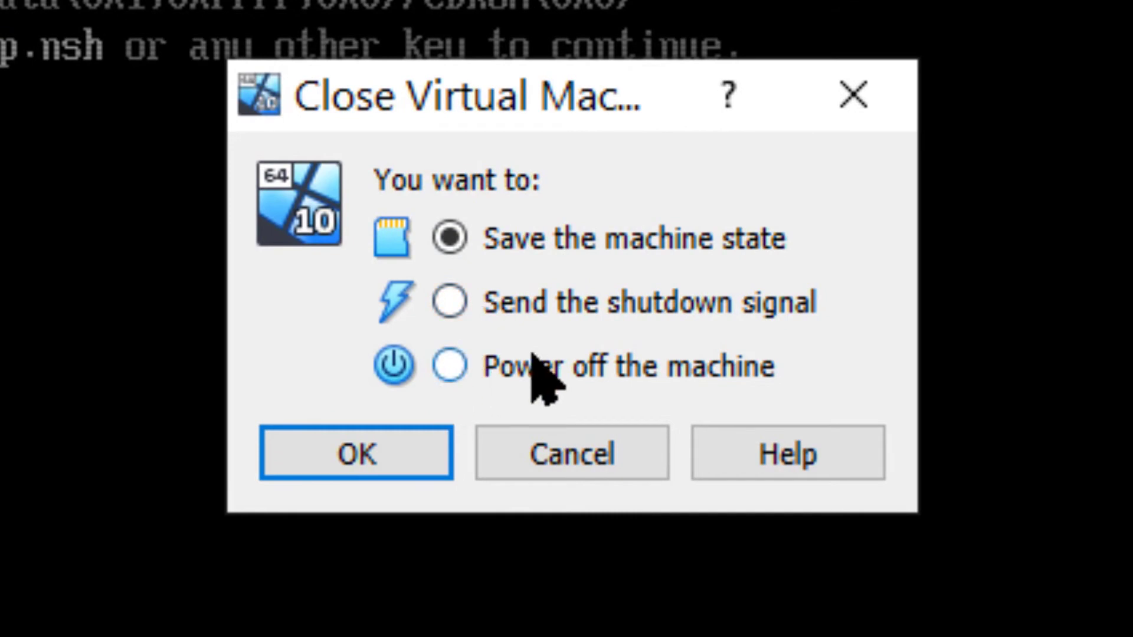
pyautogui.click(534, 366)
pyautogui.click(348, 463)
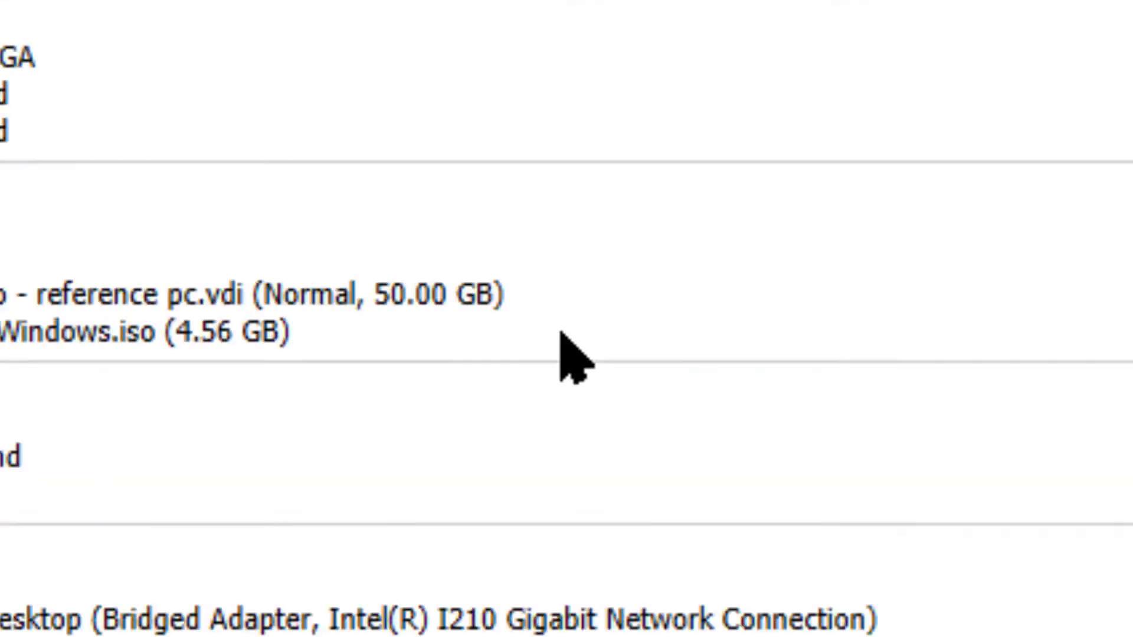
pyautogui.click(456, 180)
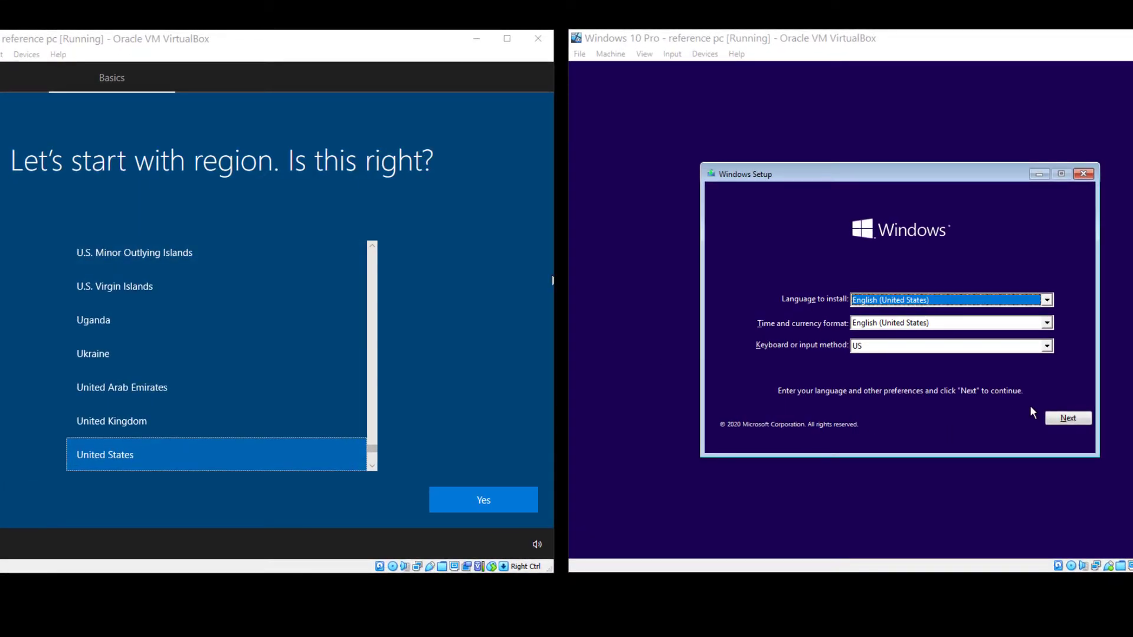
# - Start Windows installation in the Windows 10 Pro machine with US English settings, and confirm United States as the region in the other machine
pyautogui.click(1065, 419)
pyautogui.click(900, 321)
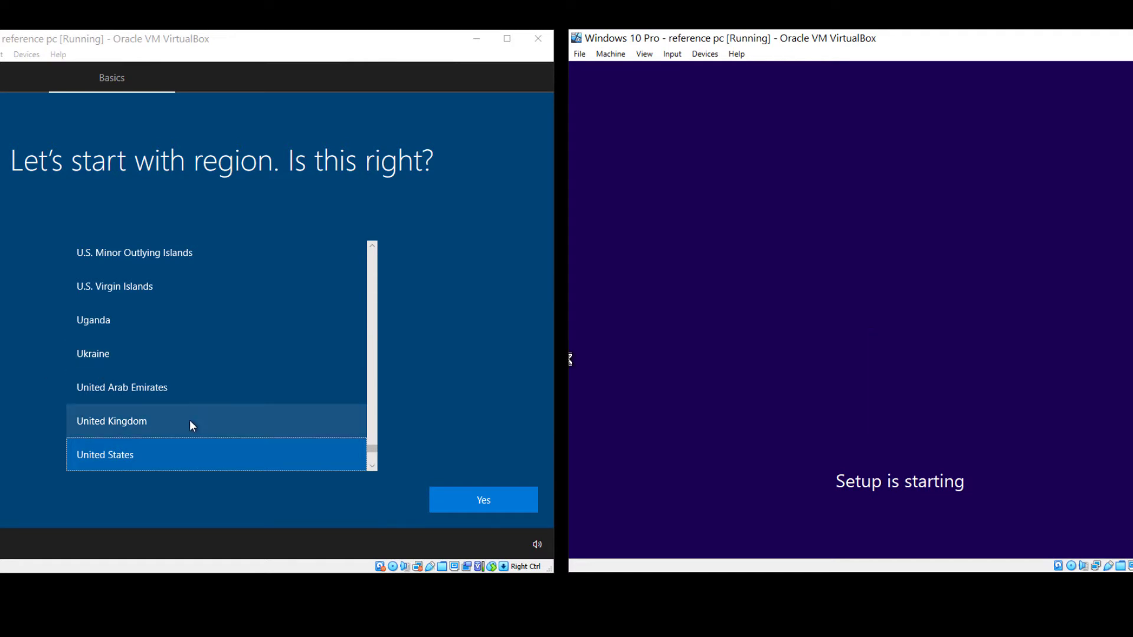
pyautogui.click(484, 499)
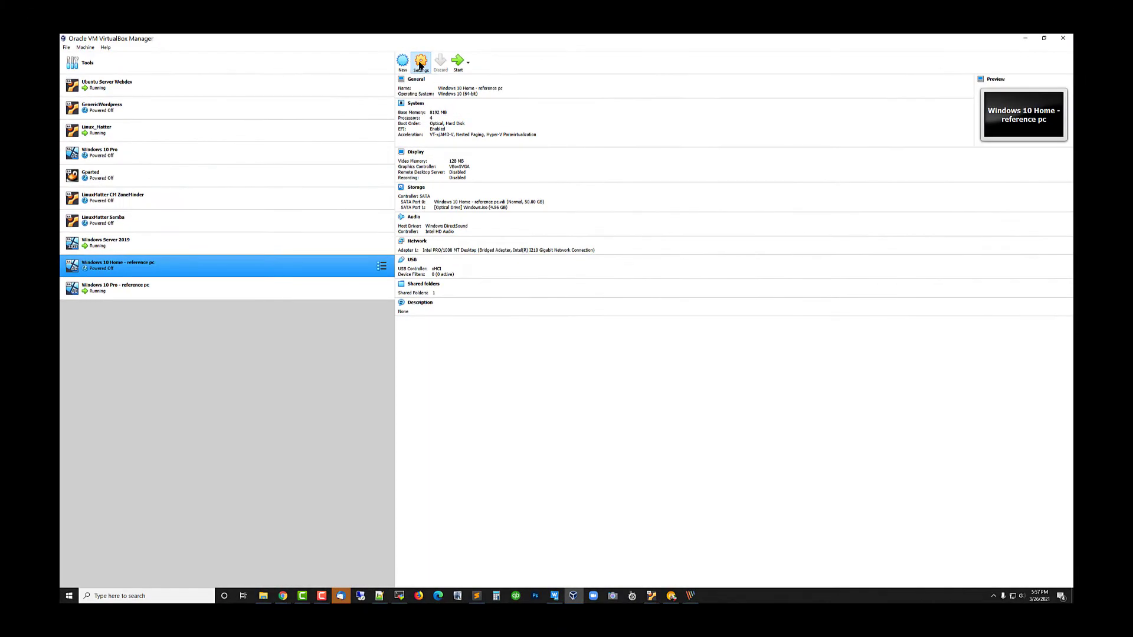
# - Disable network Adapter 1 of the Windows 10 Home - reference pc machine and start the machine
pyautogui.click(423, 64)
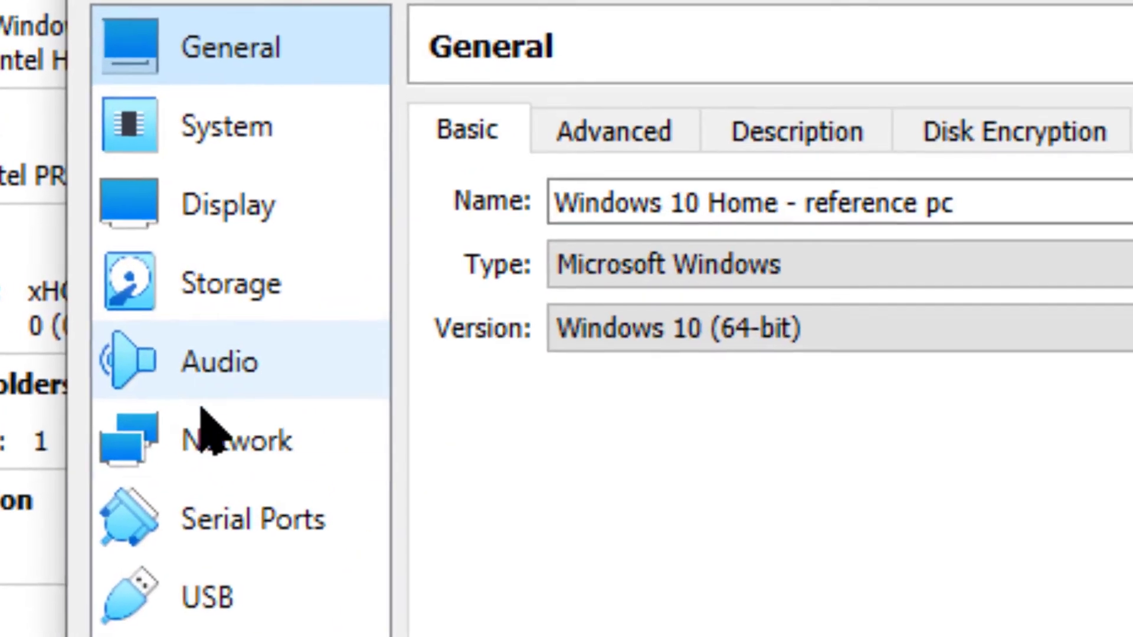
pyautogui.click(199, 437)
pyautogui.click(449, 199)
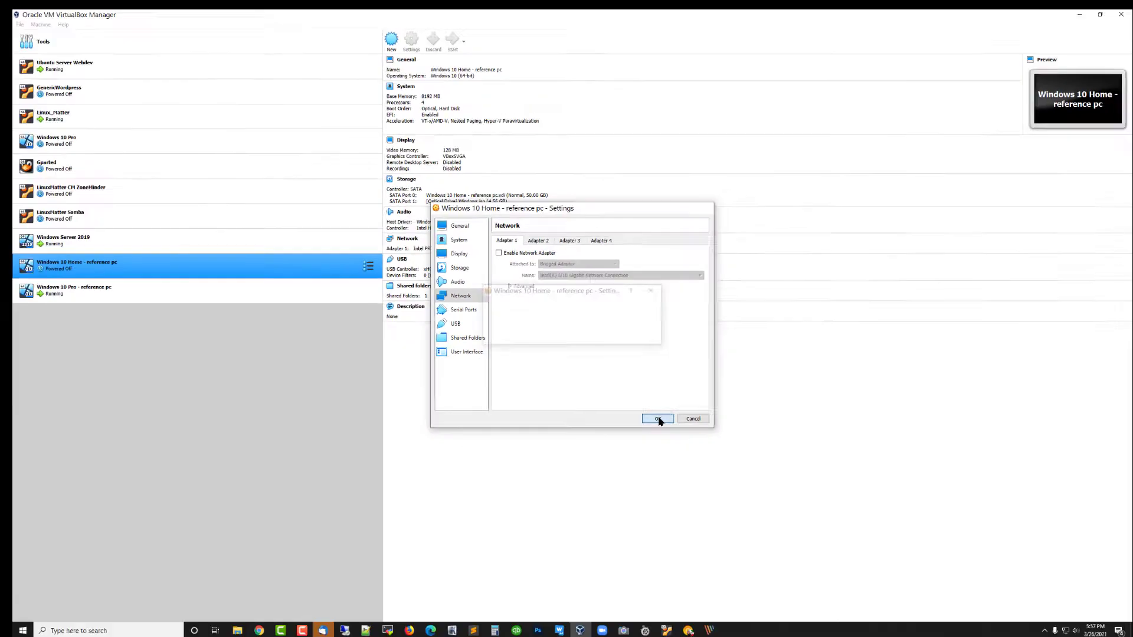
pyautogui.click(653, 417)
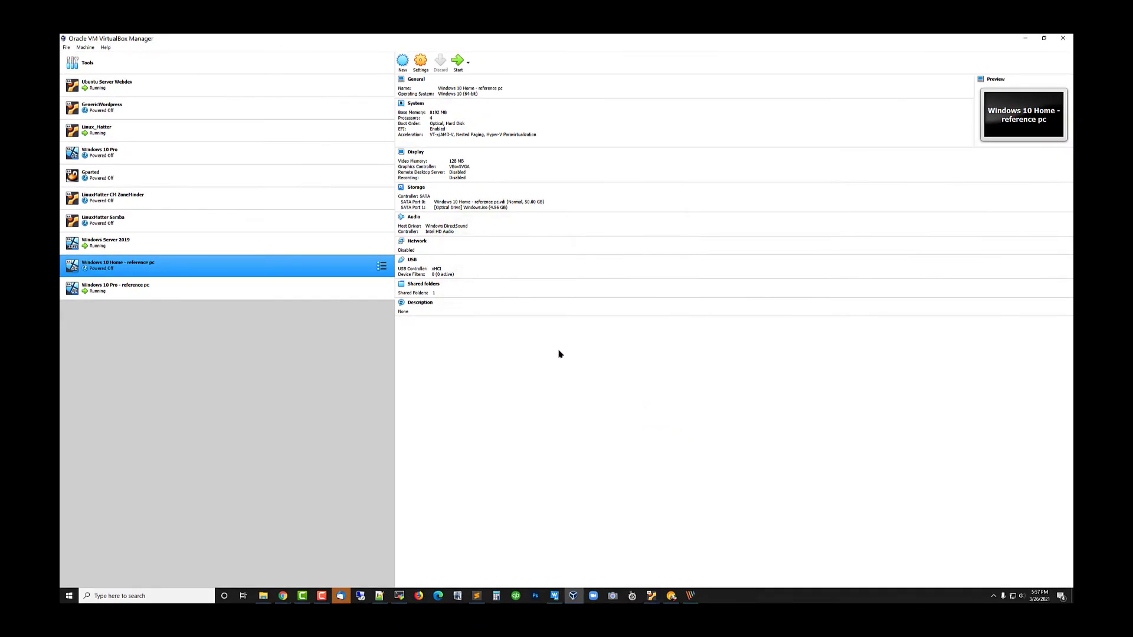
pyautogui.click(458, 61)
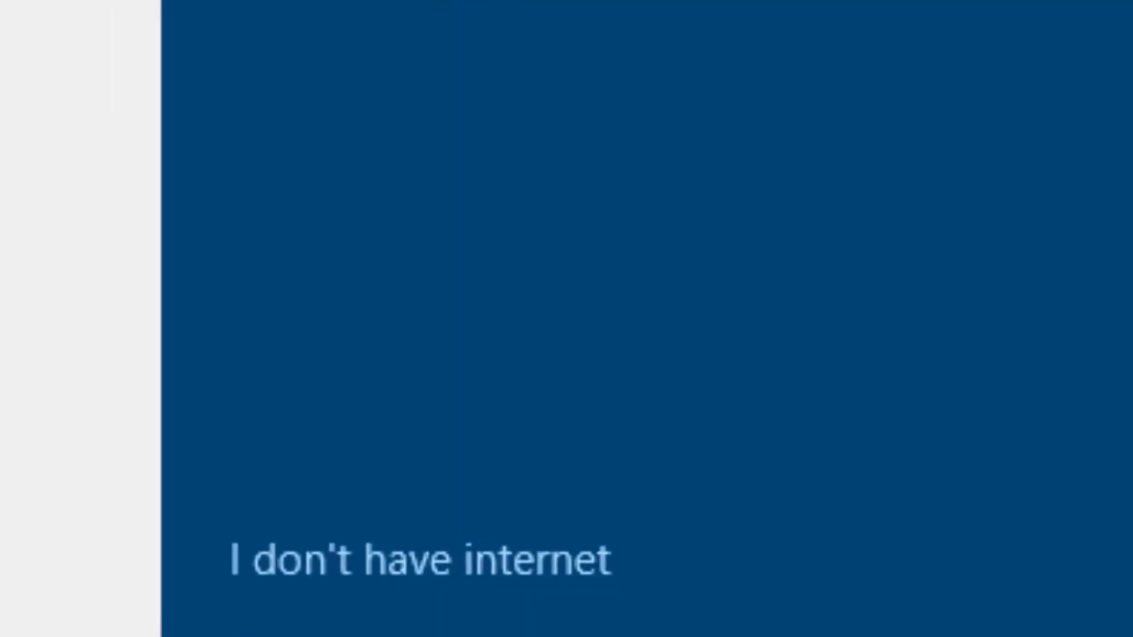
# - Declare that there is no internet and continue with limited setup
pyautogui.click(593, 569)
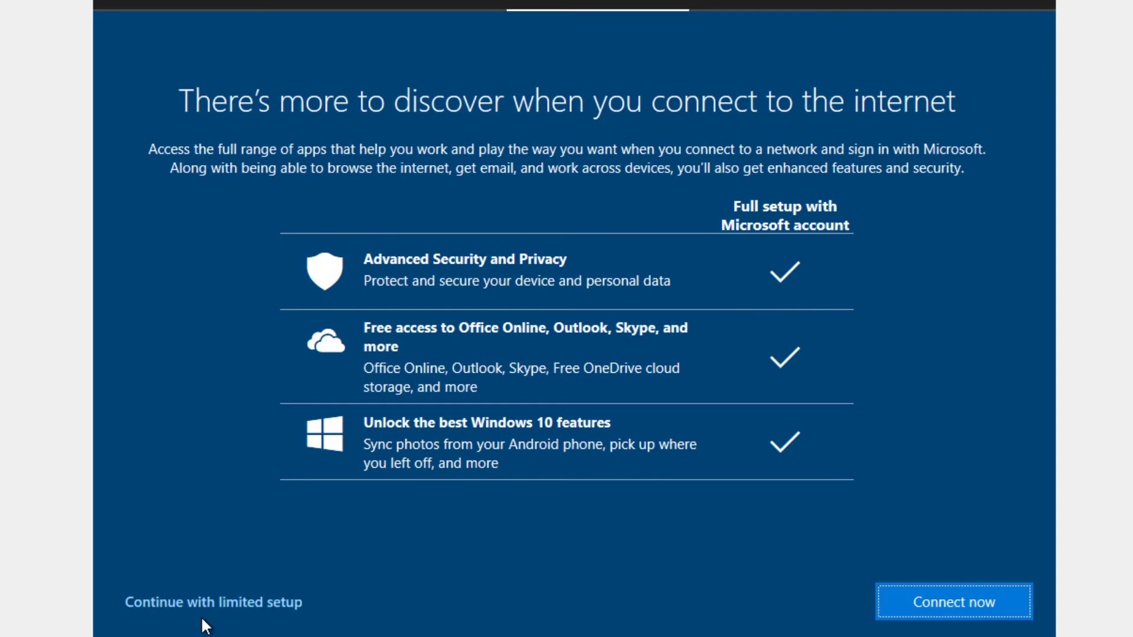
pyautogui.click(222, 603)
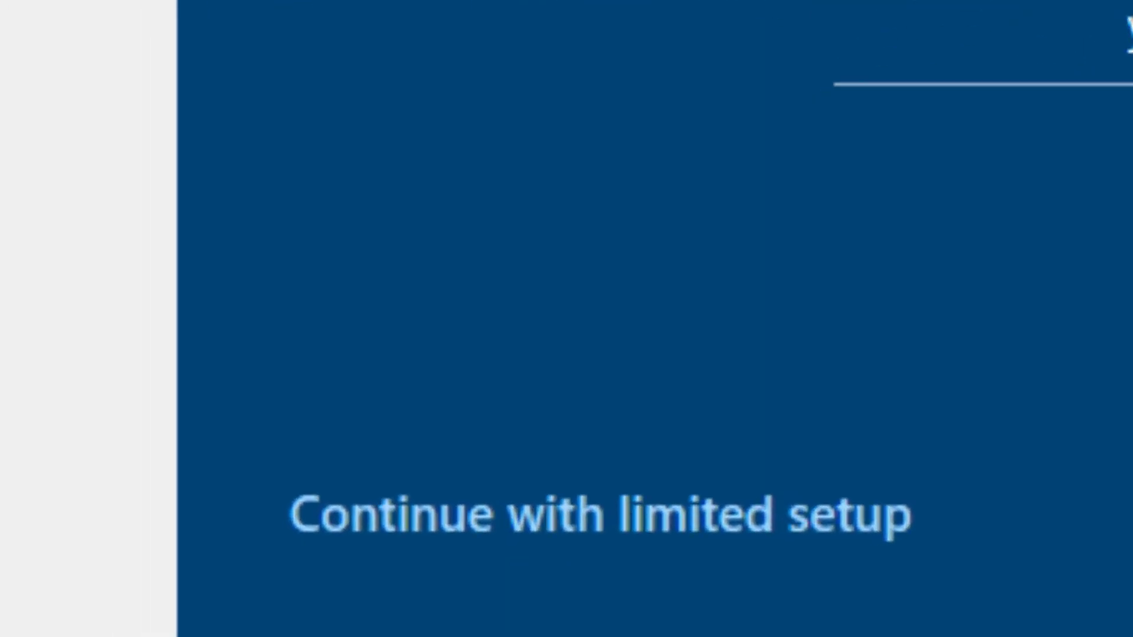
pyautogui.click(662, 527)
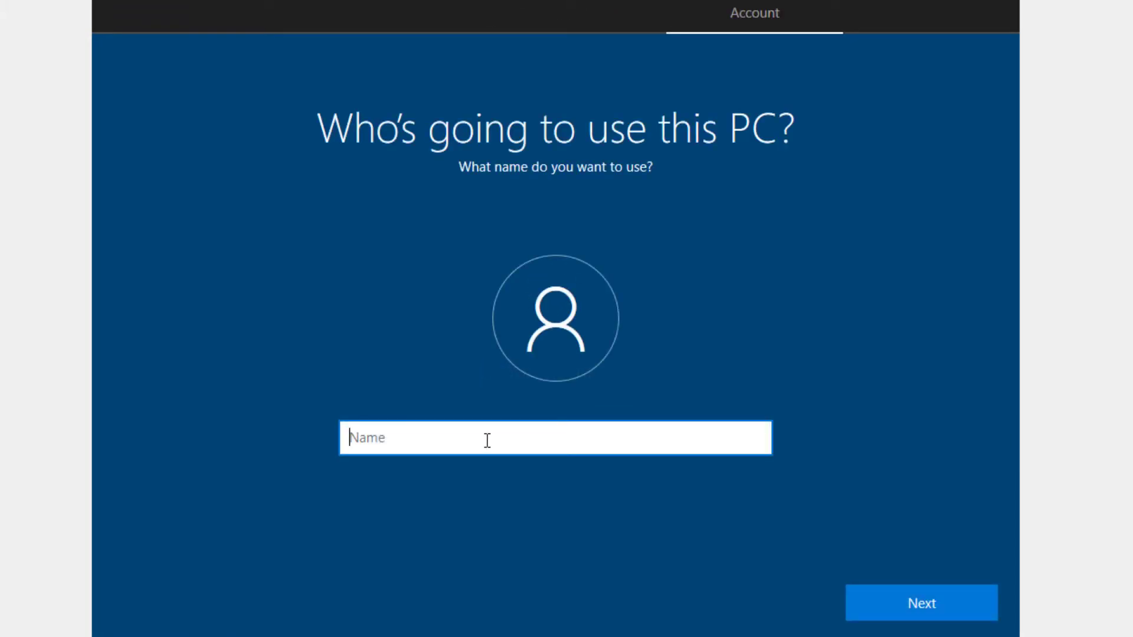
# - Create the local account My-PC and leave its password blank
pyautogui.write('My-PC')
pyautogui.click(939, 596)
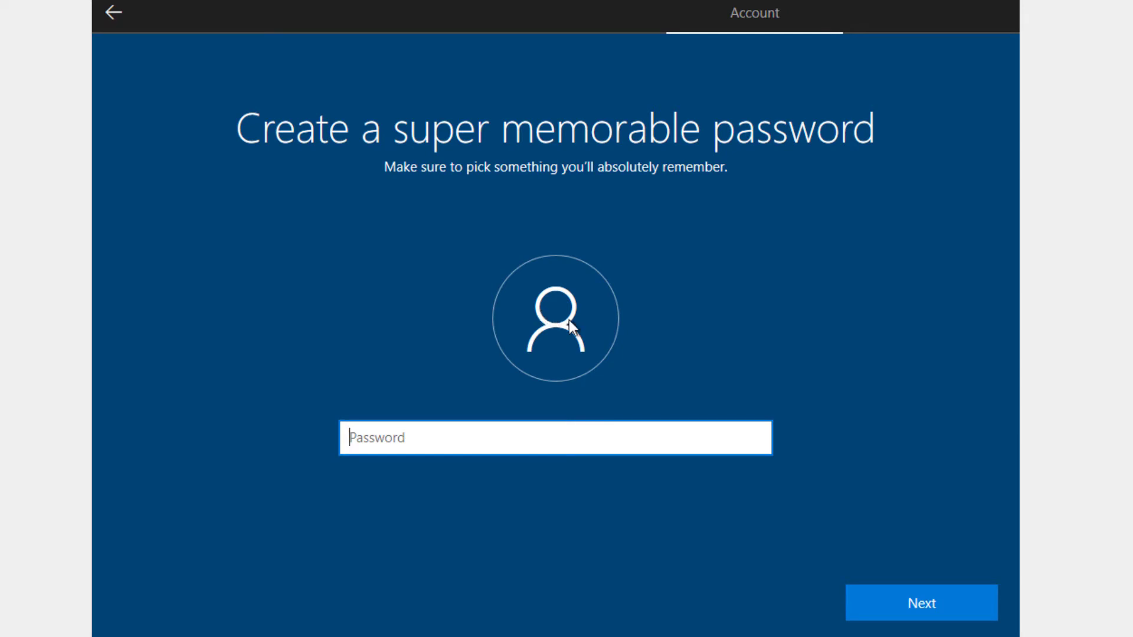
pyautogui.click(900, 600)
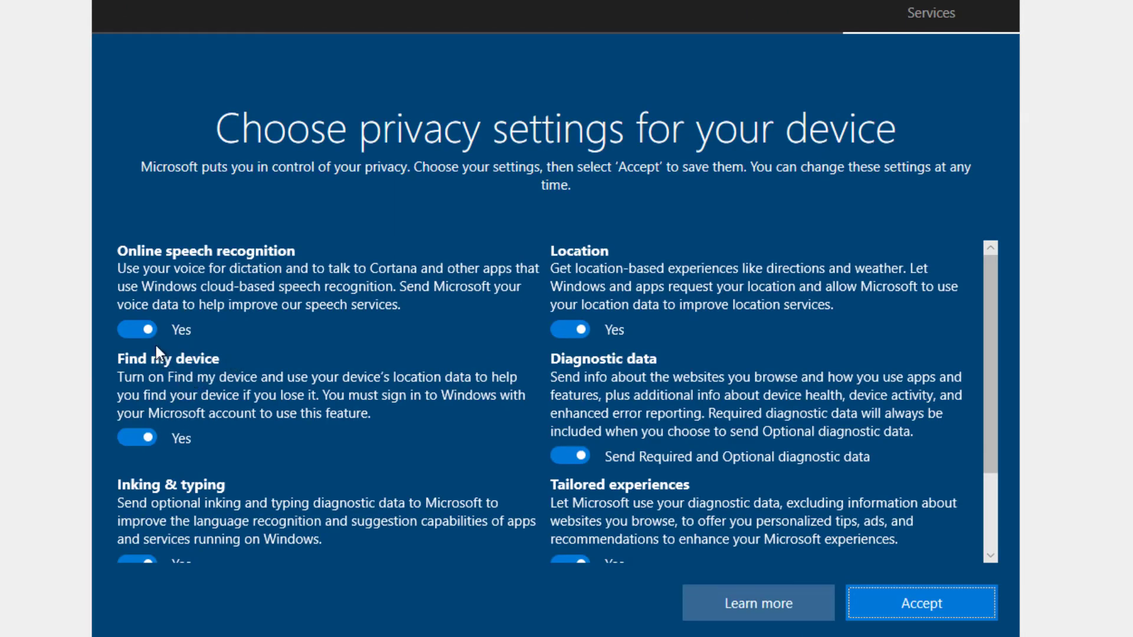
# - Turn off Online speech recognition and Find my device, and accept the privacy settings
pyautogui.click(130, 328)
pyautogui.click(139, 458)
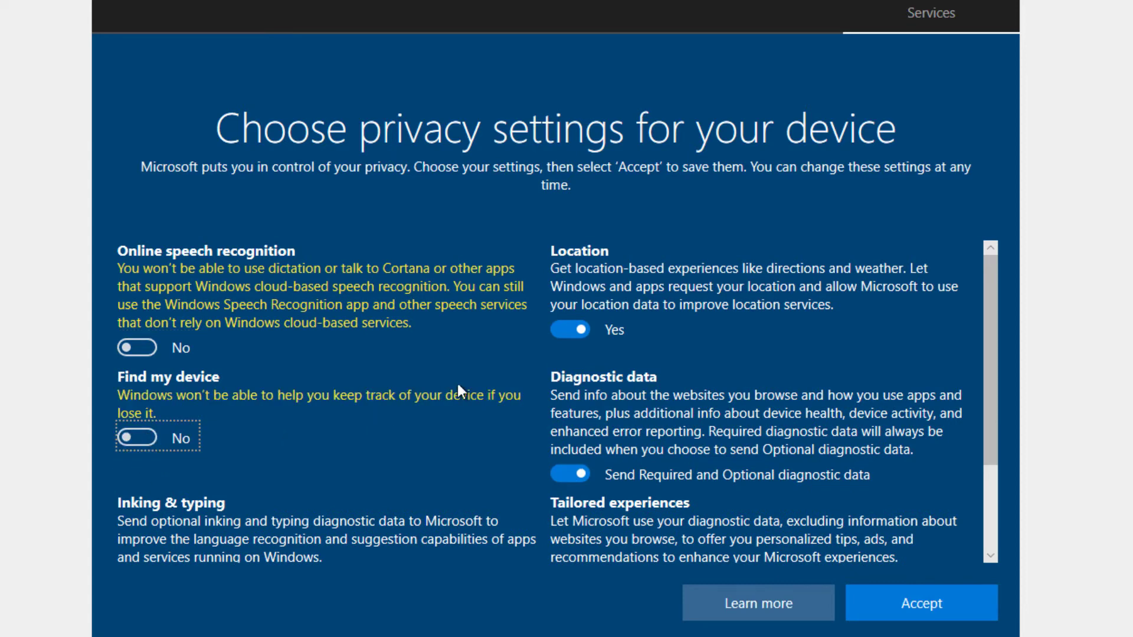
pyautogui.click(921, 603)
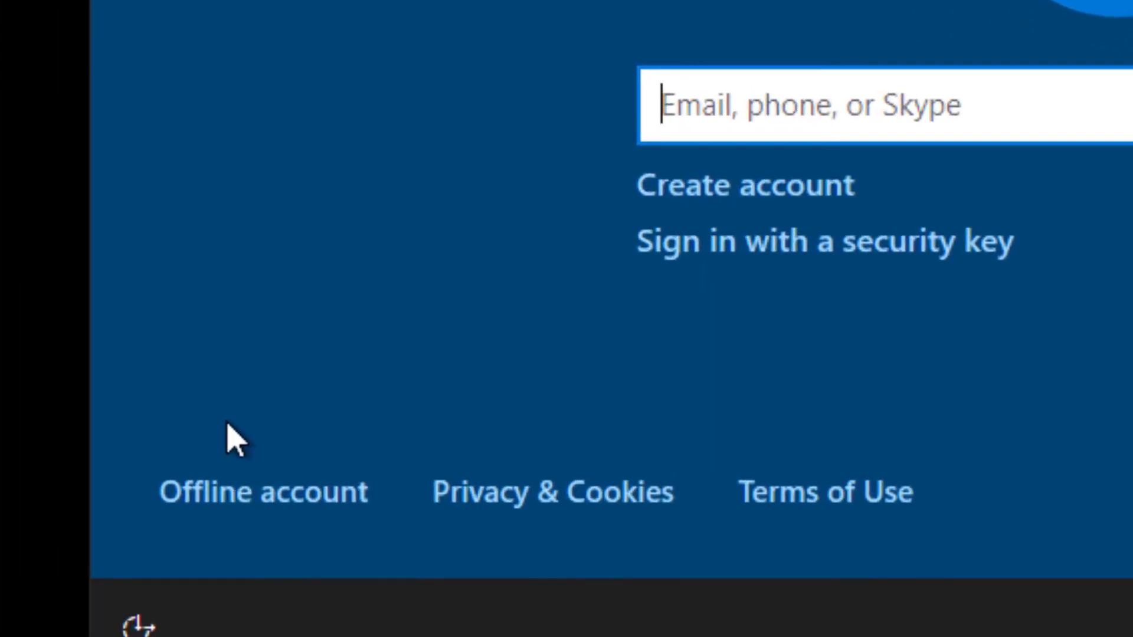
# - Choose an offline account instead of a Microsoft sign-in and continue with the limited experience
pyautogui.click(608, 437)
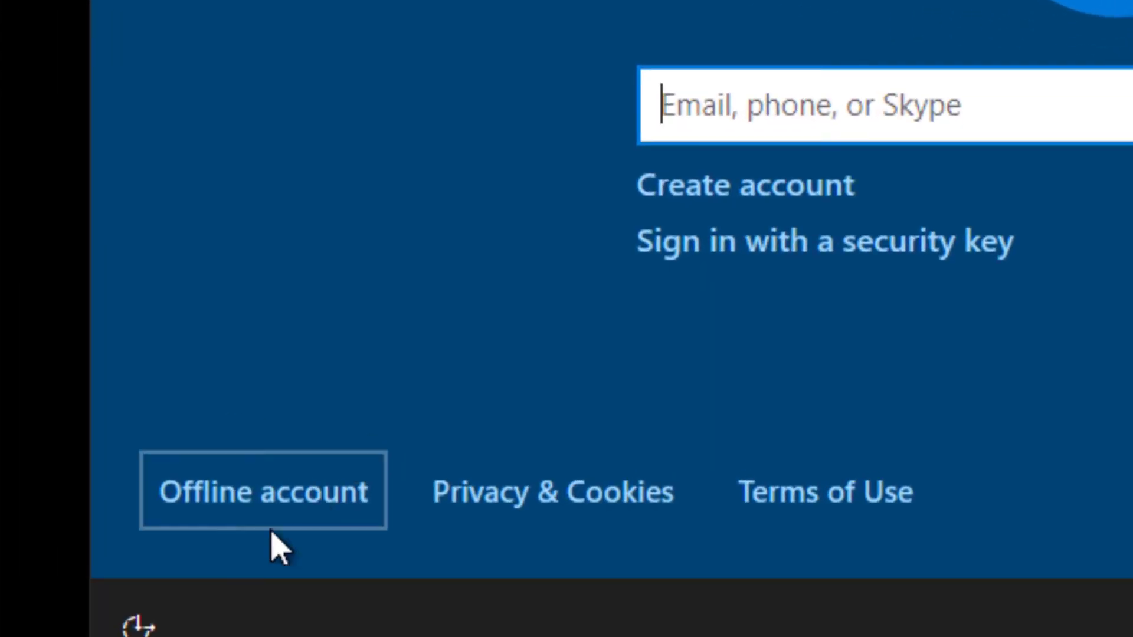
pyautogui.click(244, 507)
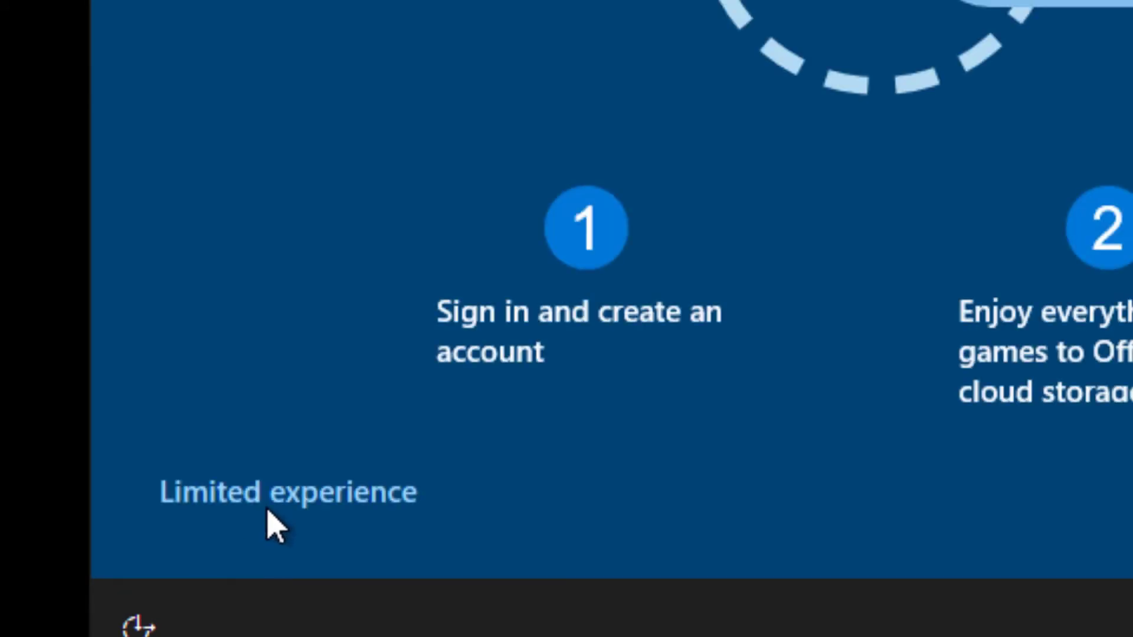
pyautogui.click(301, 526)
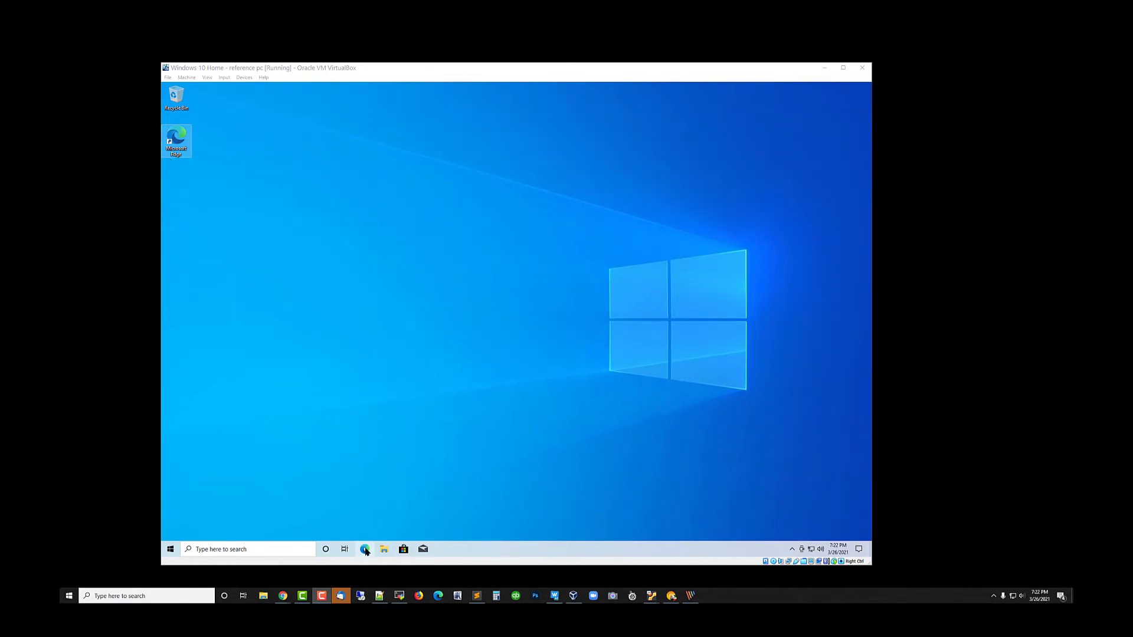
# - Open the page compumatter.com/cm-scripts in Microsoft Edge inside the virtual machine
pyautogui.click(366, 550)
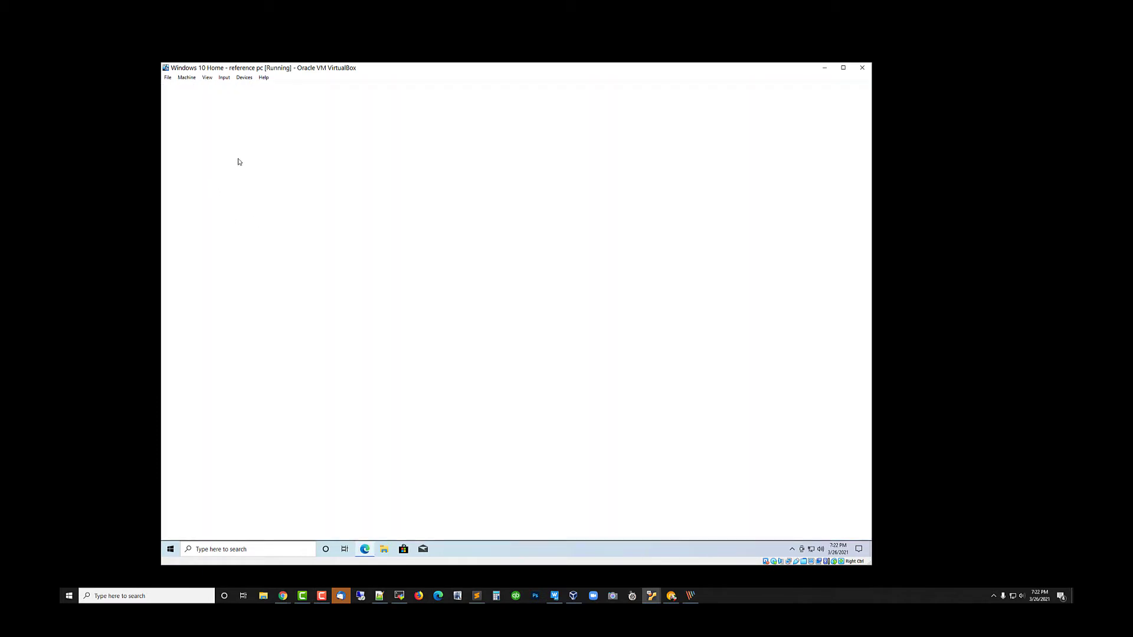
pyautogui.click(292, 106)
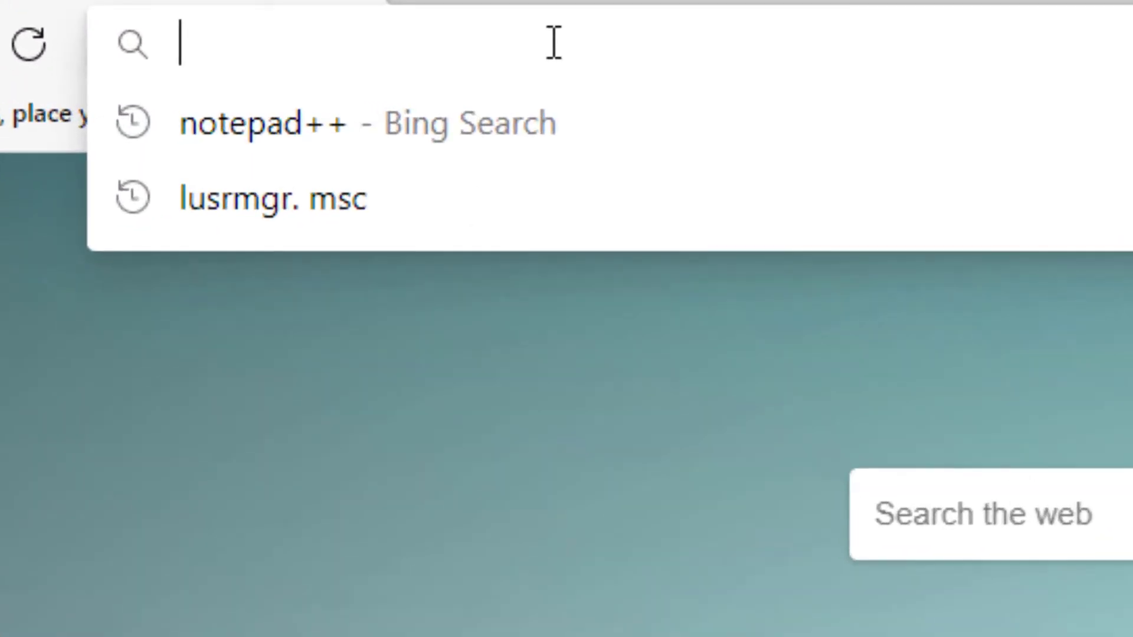
pyautogui.write('compumatter.com')
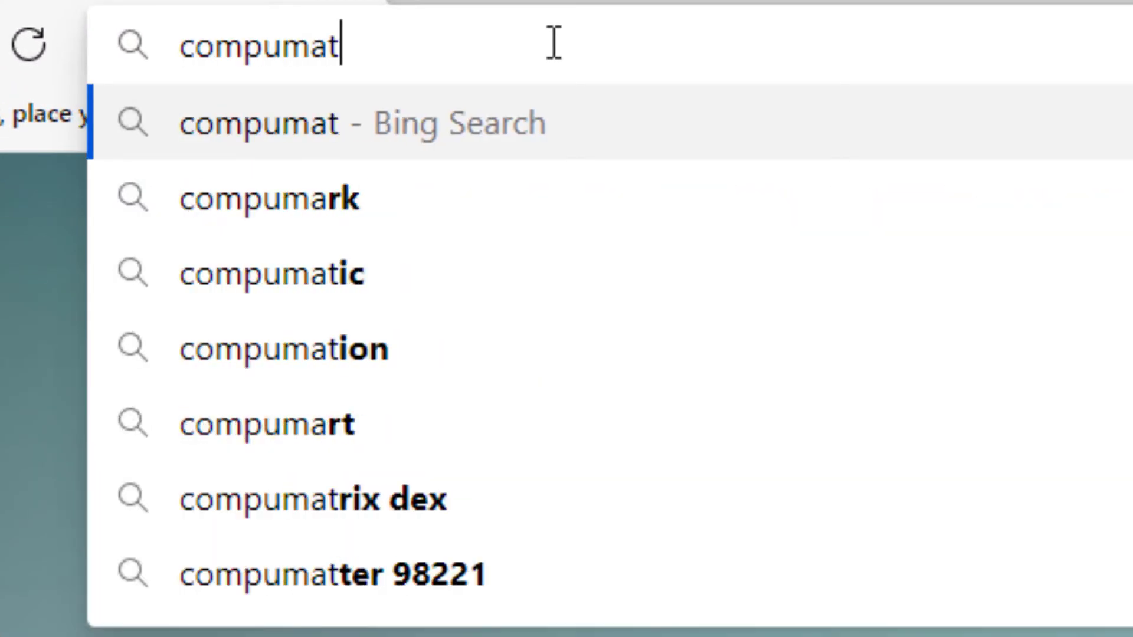
pyautogui.write('/cm-sc')
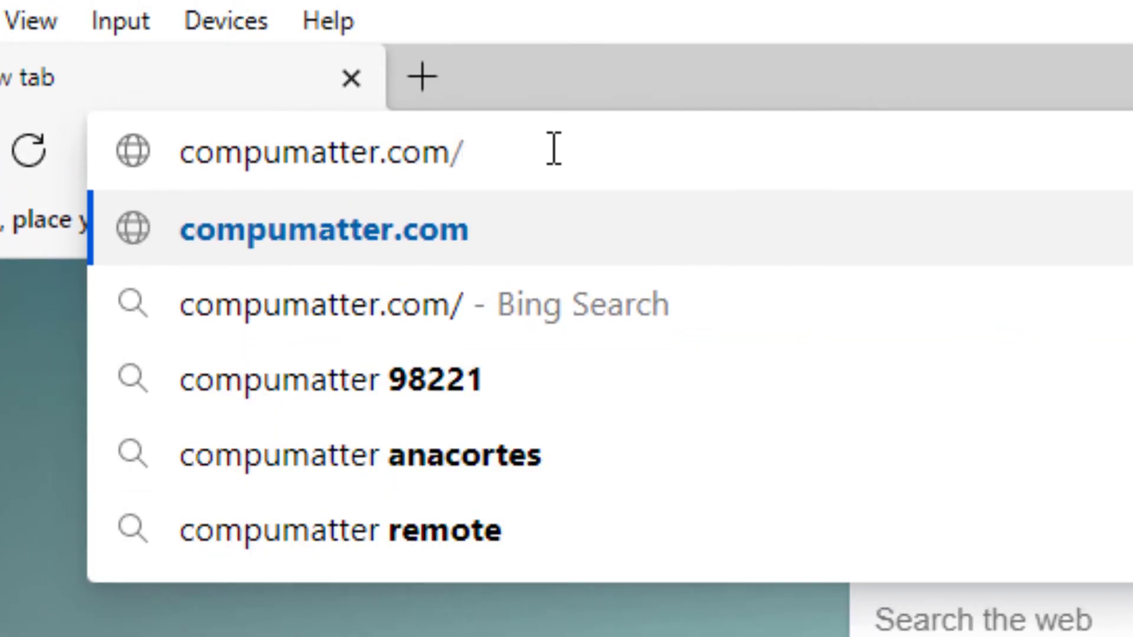
pyautogui.write('ripts')
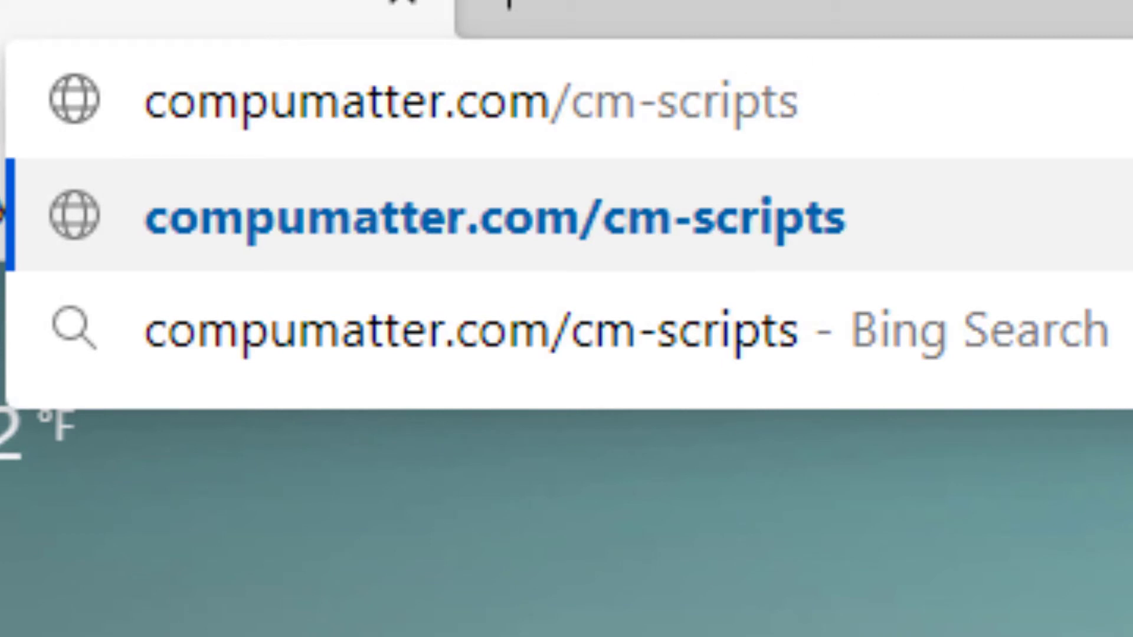
pyautogui.press('Return')
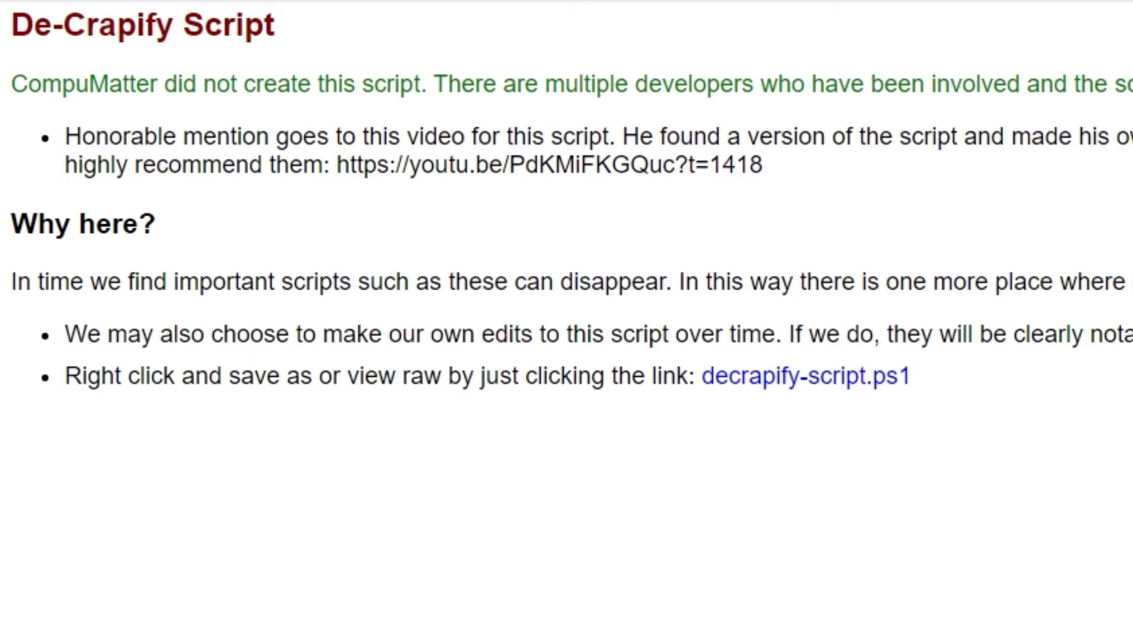
# - Open the raw decrapify-script.ps1 from its link and examine its author header, privacy settings and service sections
pyautogui.click(809, 381)
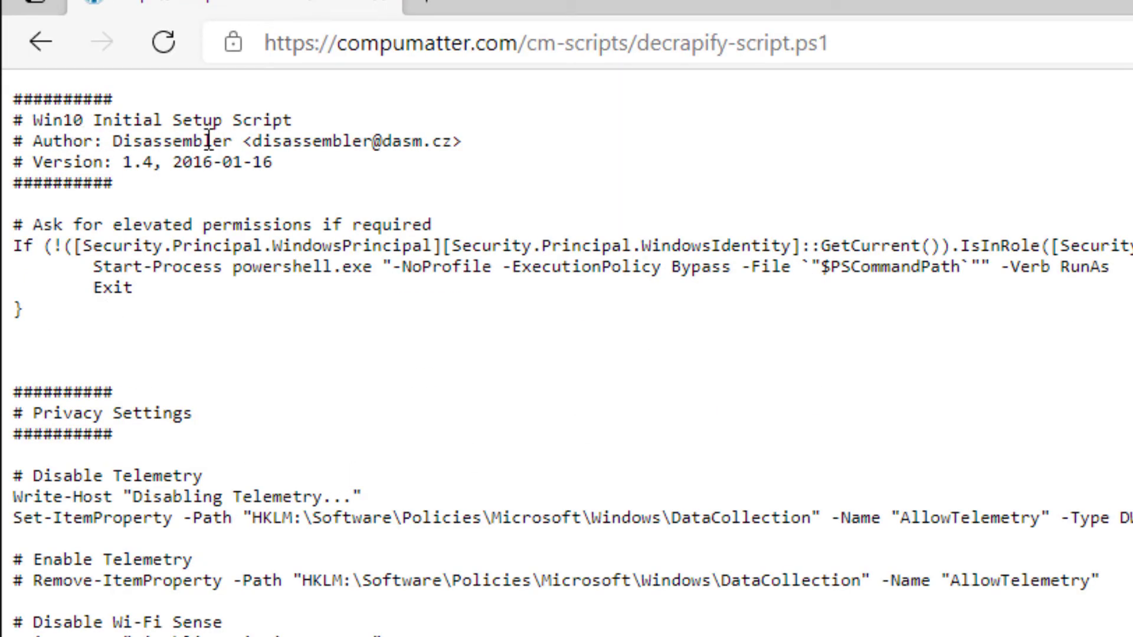
pyautogui.moveTo(243, 140); pyautogui.dragTo(117, 141)
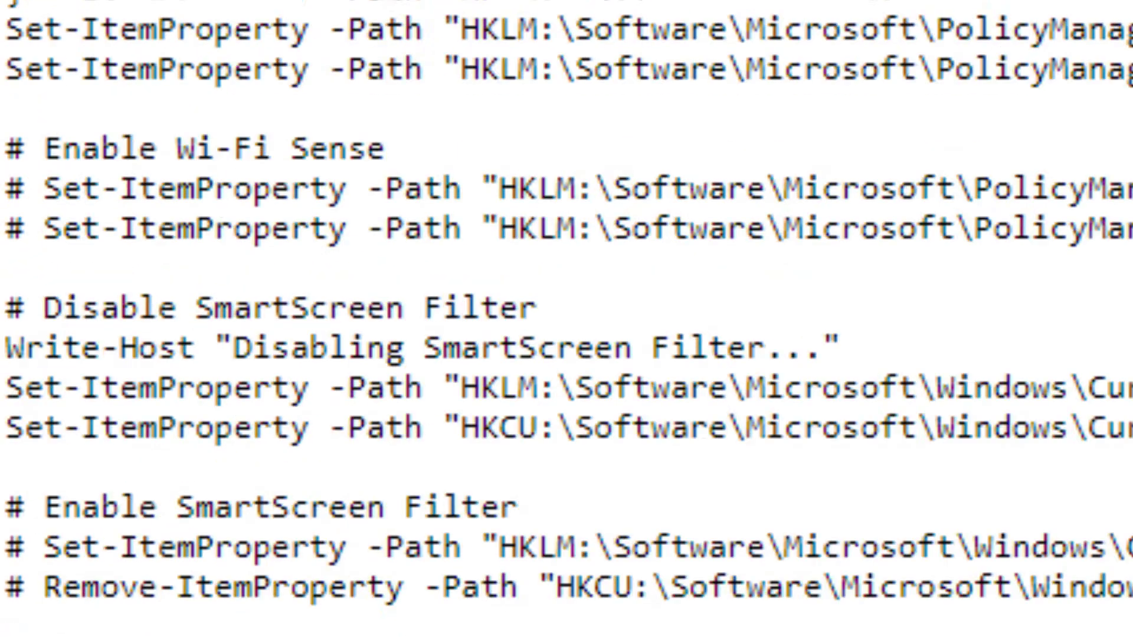
pyautogui.scroll(-20, 566, 319)
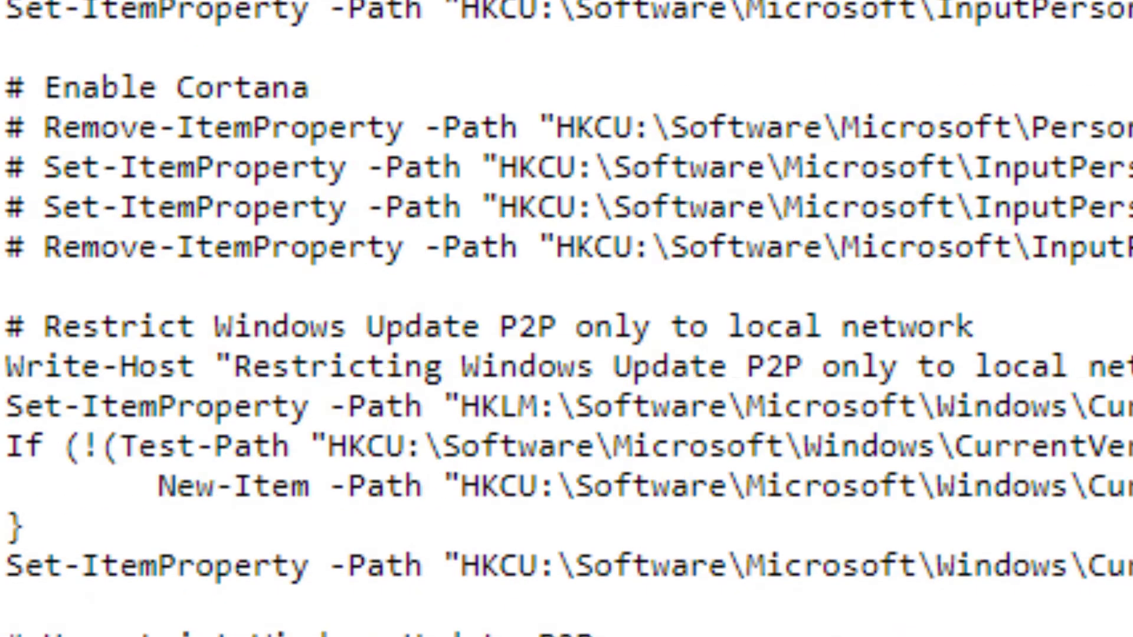
pyautogui.scroll(-3, 566, 318)
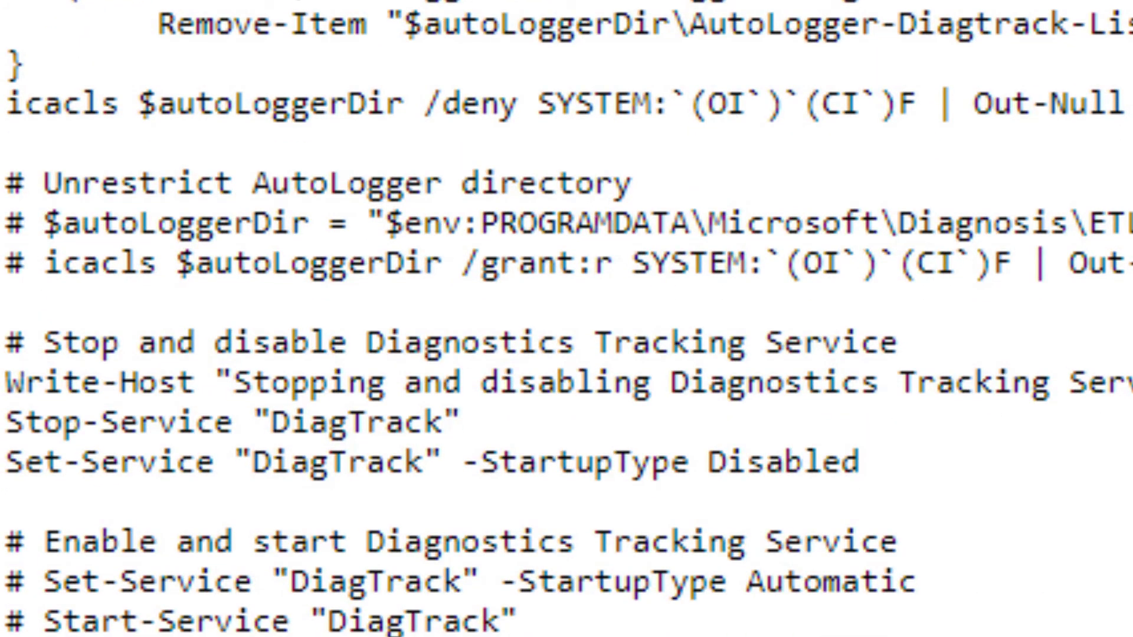
pyautogui.scroll(-20, 567, 318)
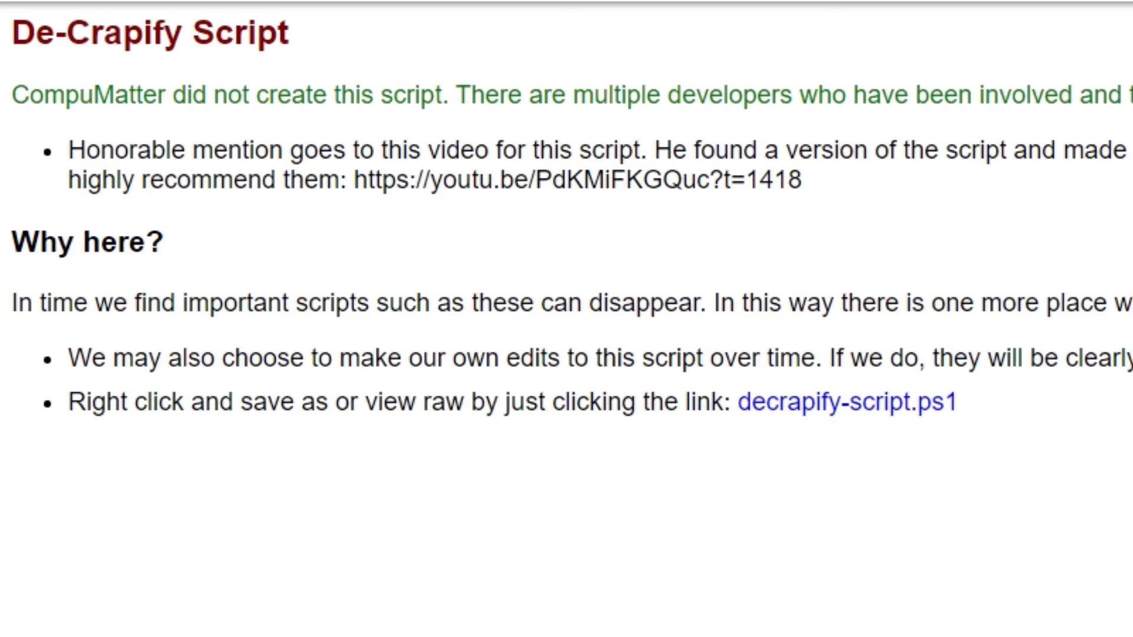
# - Save the linked decrapify-script file as a PS1 file in Downloads and close the web page
pyautogui.rightClick(823, 406)
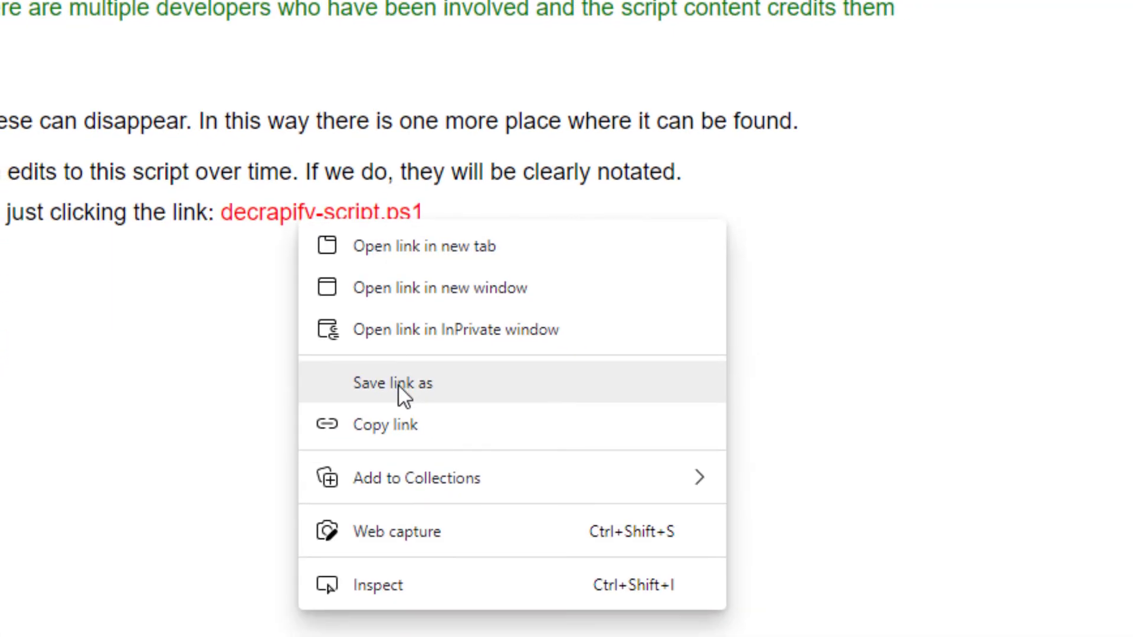
pyautogui.click(403, 386)
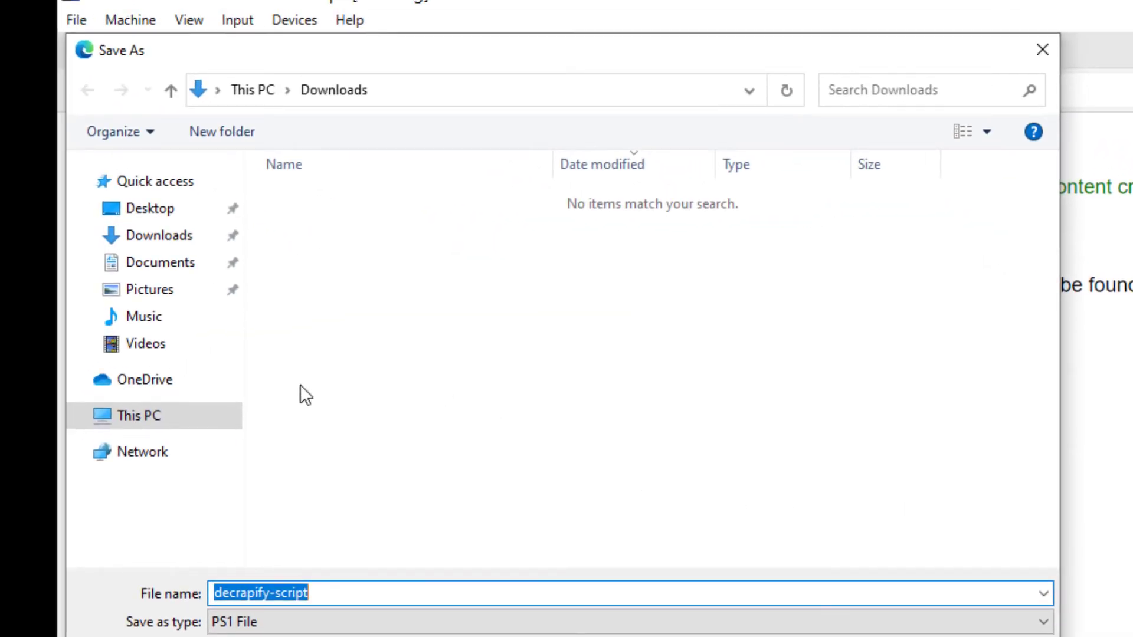
pyautogui.click(885, 636)
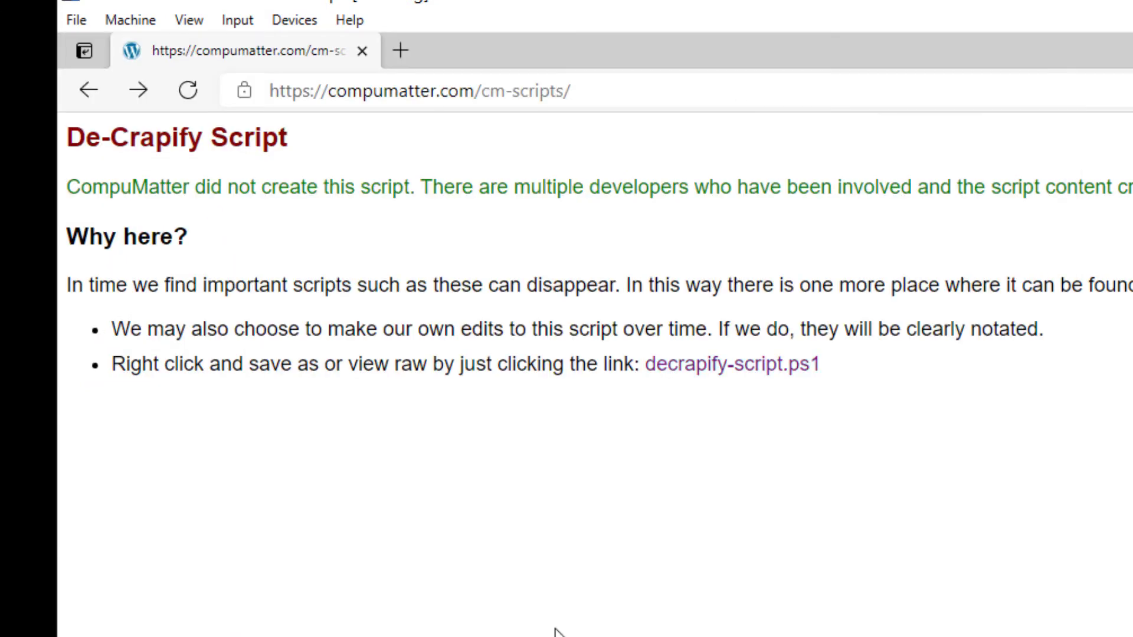
pyautogui.click(362, 50)
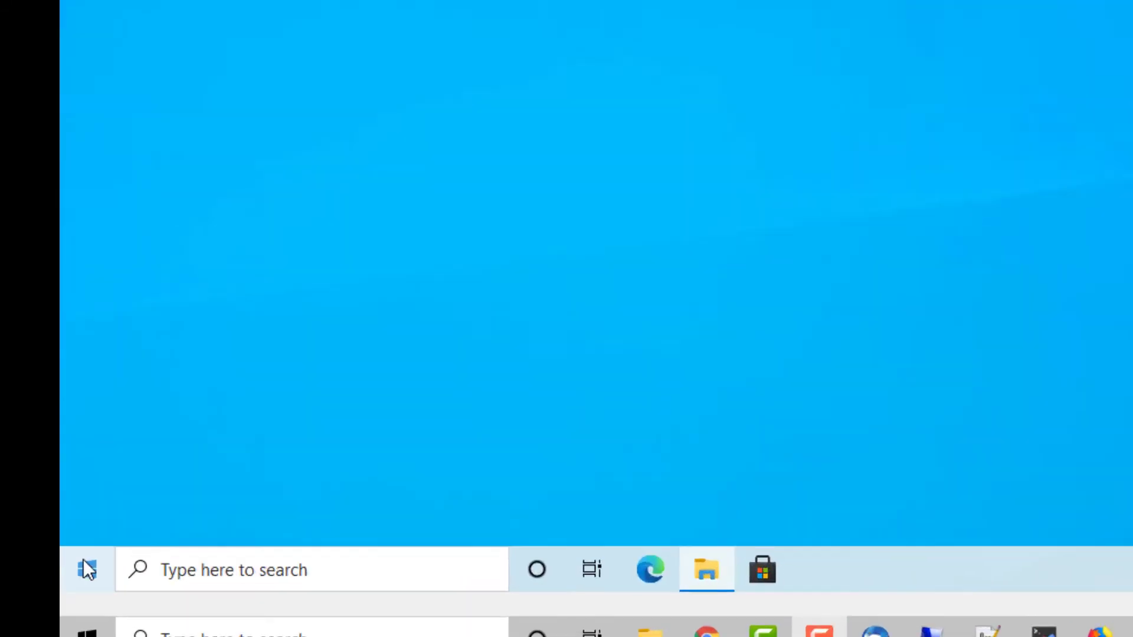
# - Search Windows for "power" and open Windows PowerShell as administrator
pyautogui.click(69, 572)
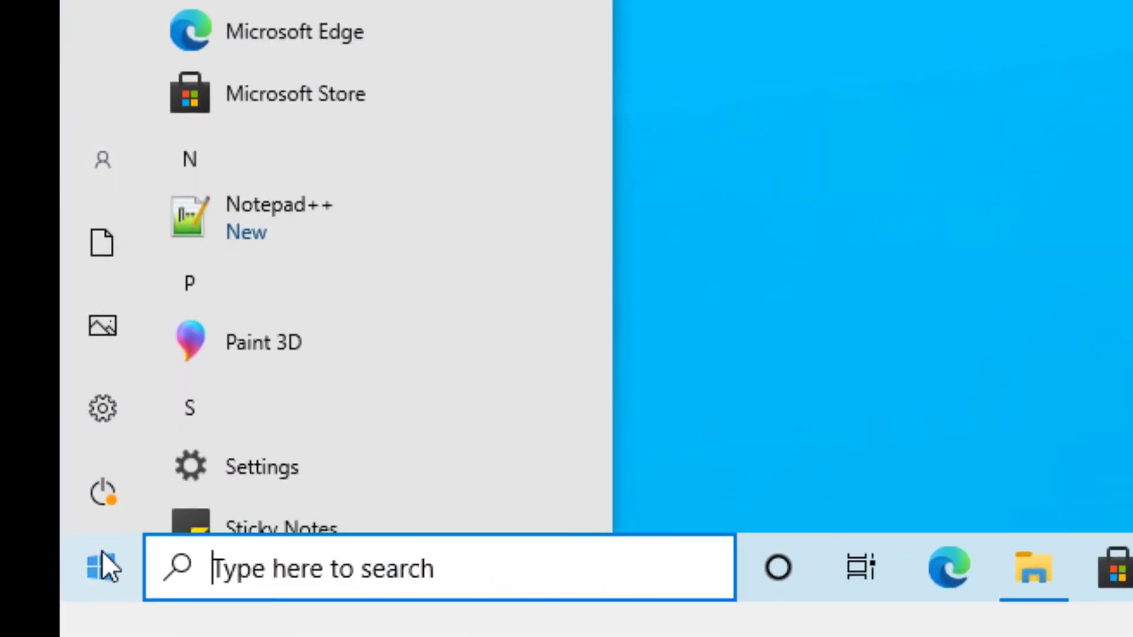
pyautogui.write('c')
pyautogui.press('BackSpace')
pyautogui.write('powe')
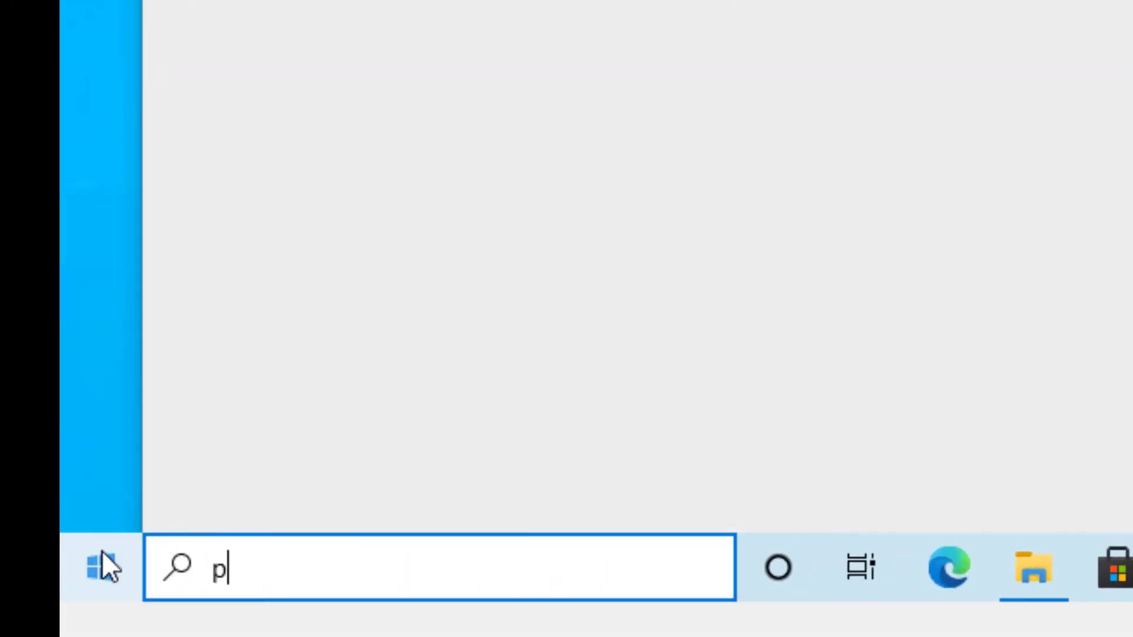
pyautogui.write('r')
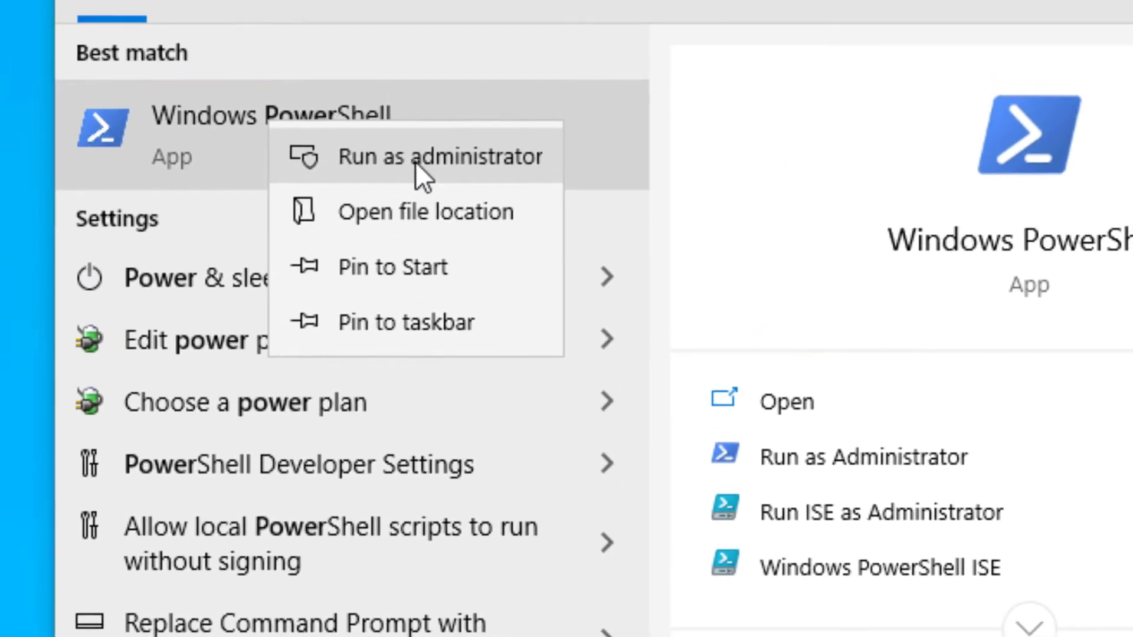
pyautogui.click(415, 162)
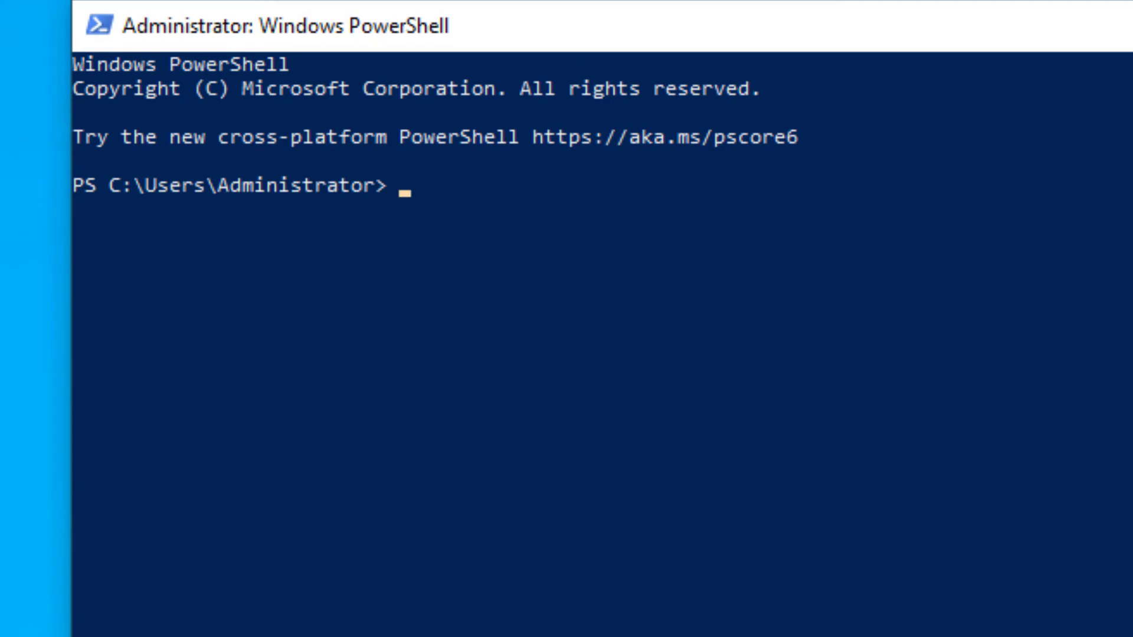
# - Set the PowerShell execution policy to Unrestricted with Set-ExecutionPolicy and answer A (Yes to All)
pyautogui.write('set-')
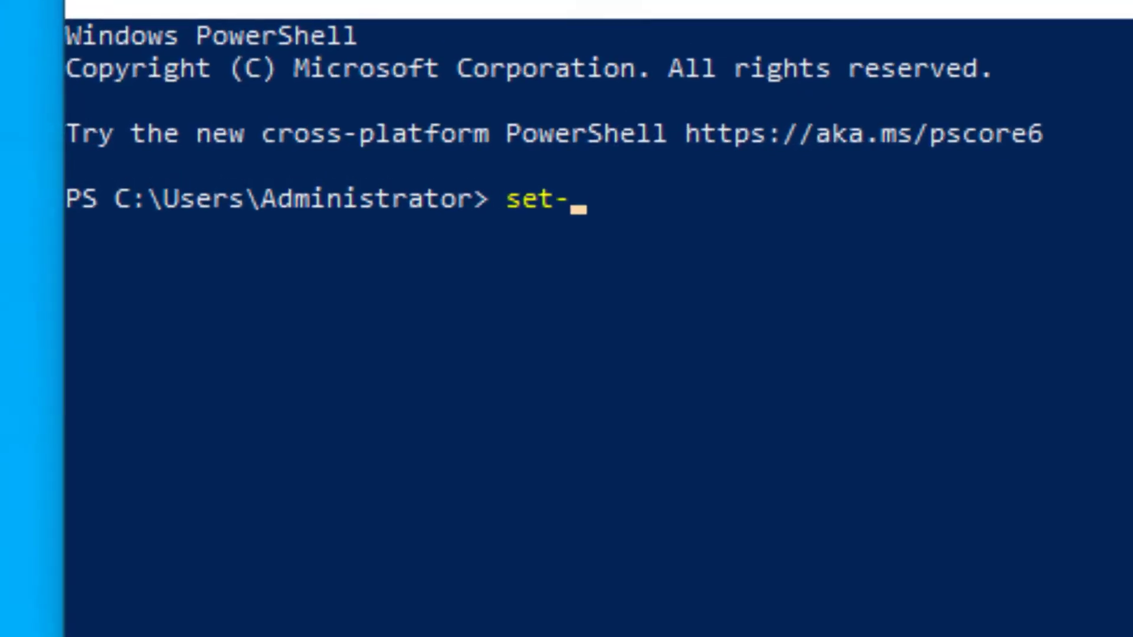
pyautogui.write('execu')
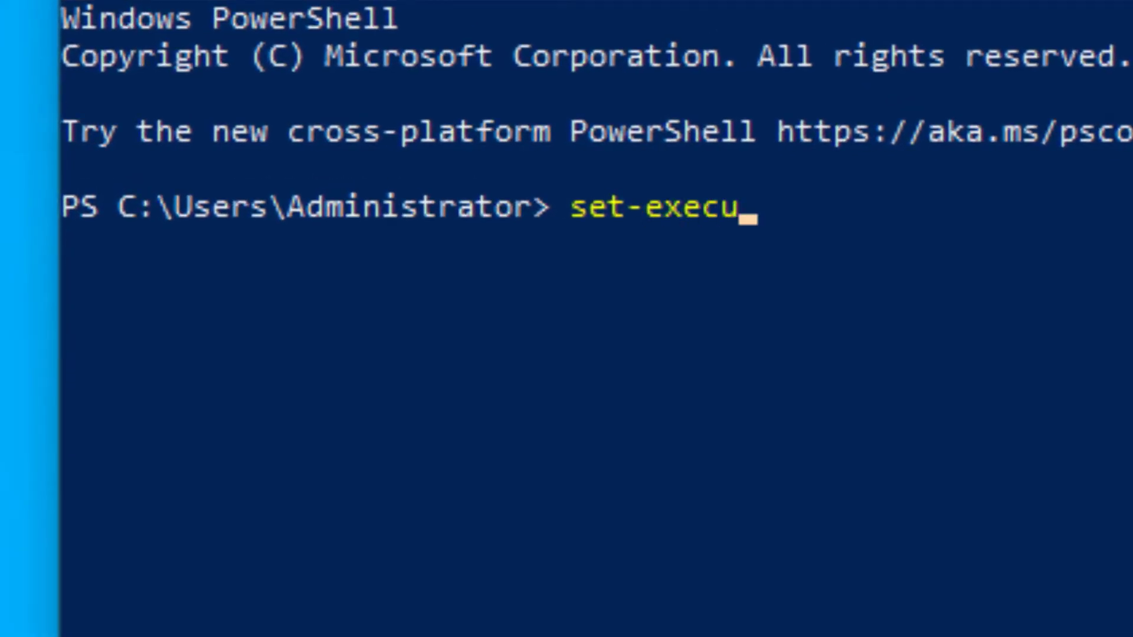
pyautogui.press('Tab')
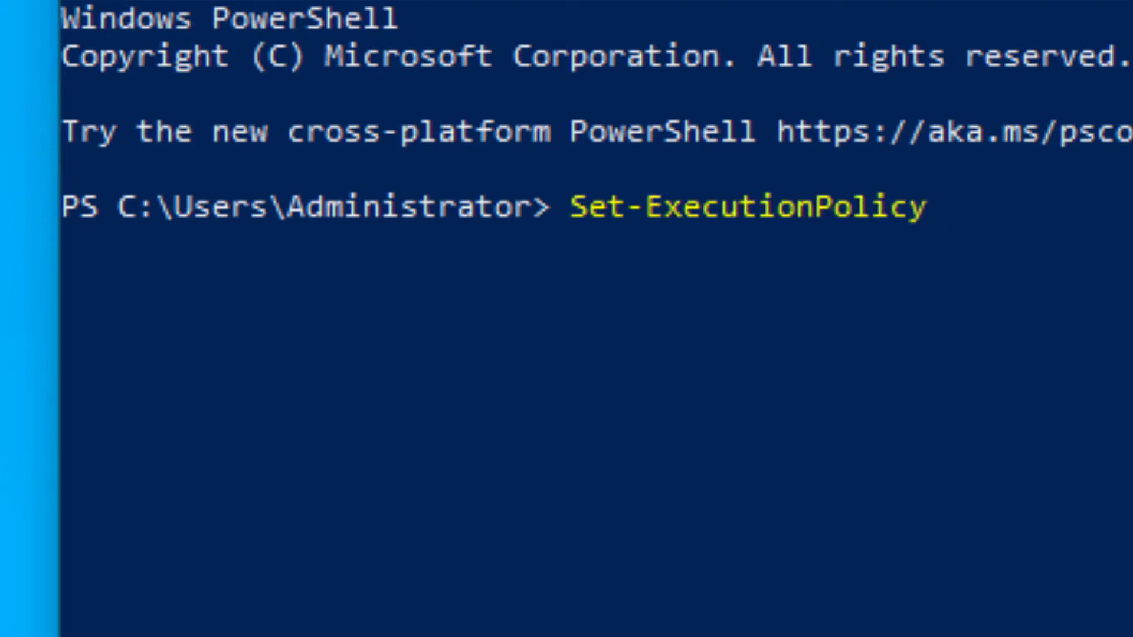
pyautogui.write('Unrestri')
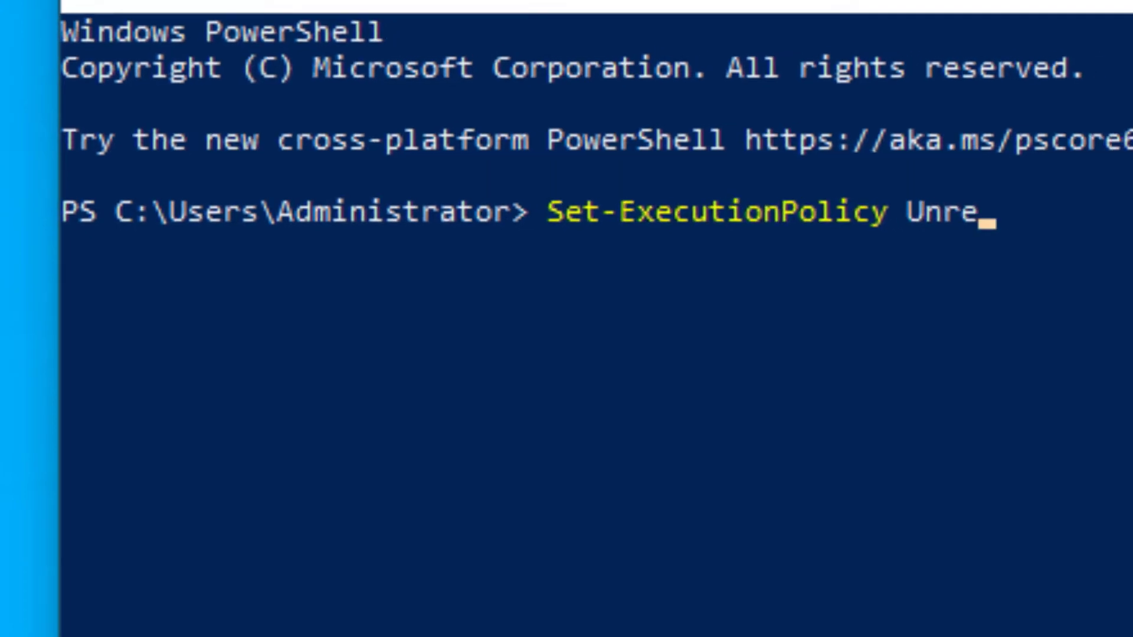
pyautogui.write('cted')
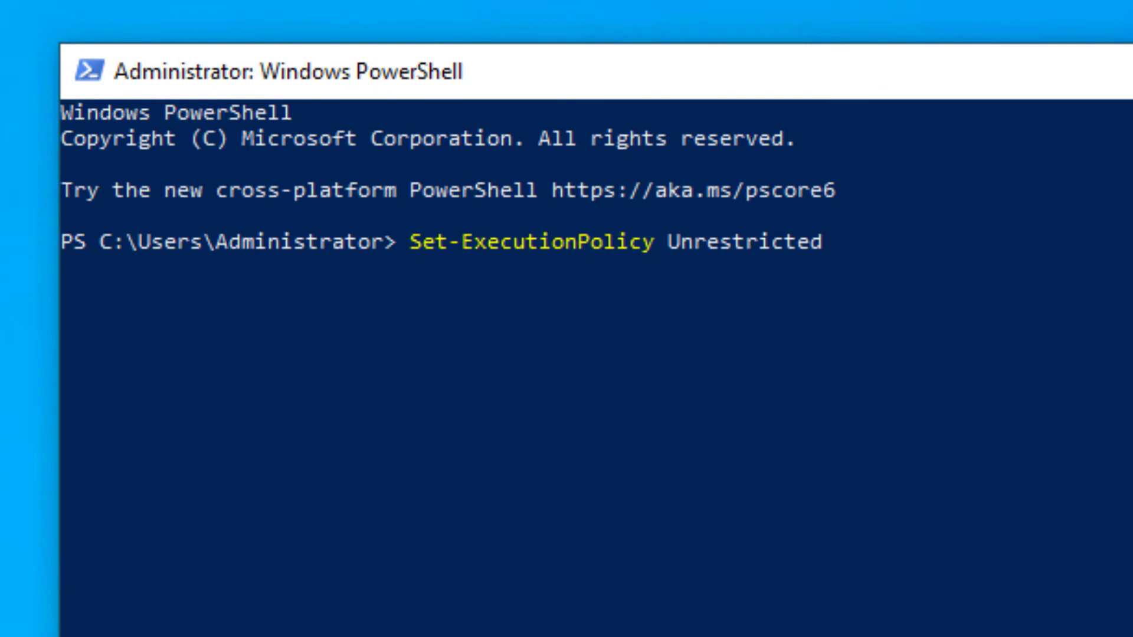
pyautogui.press('Return')
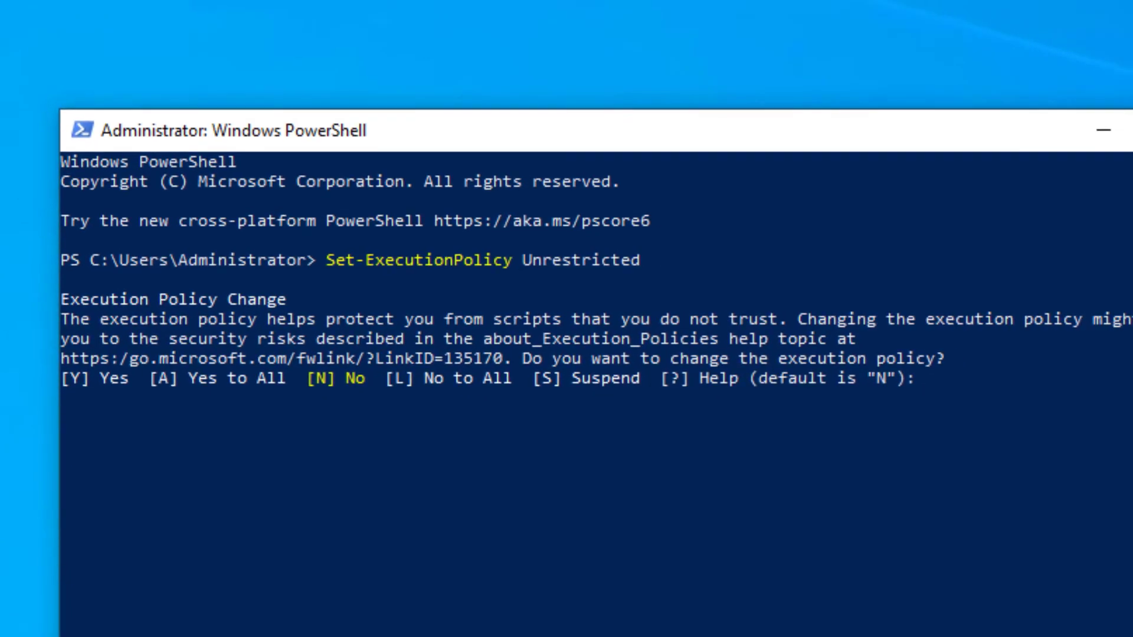
pyautogui.write('A')
pyautogui.press('Return')
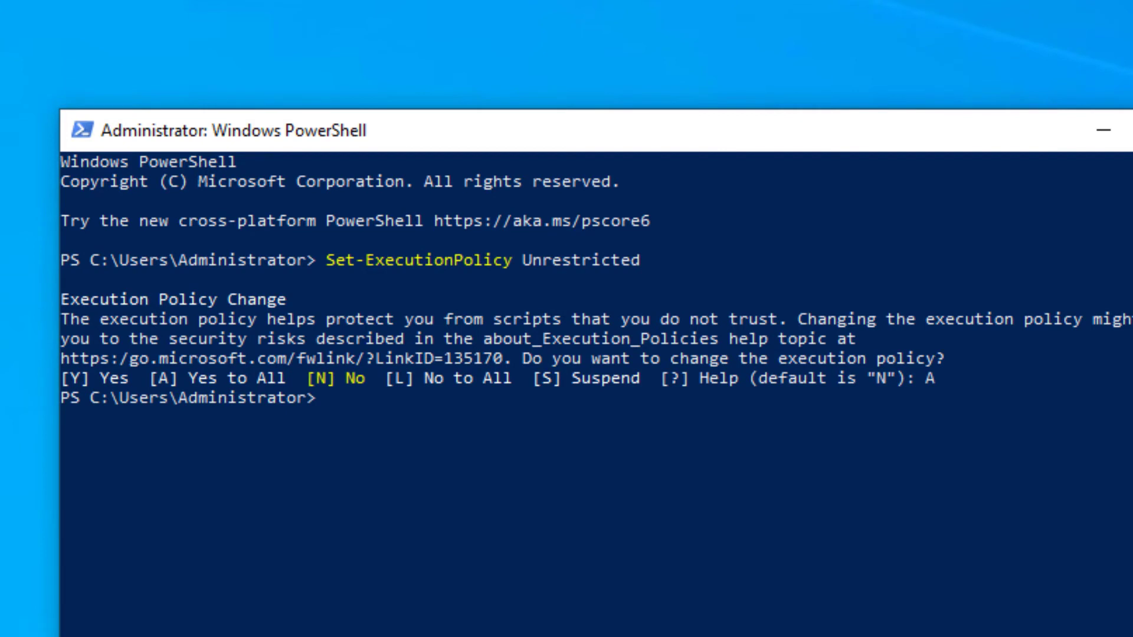
# - Change the PowerShell directory to .\Downloads\ and list its contents with dir
pyautogui.write('cd')
pyautogui.write(' .\\Down')
pyautogui.press('Tab')
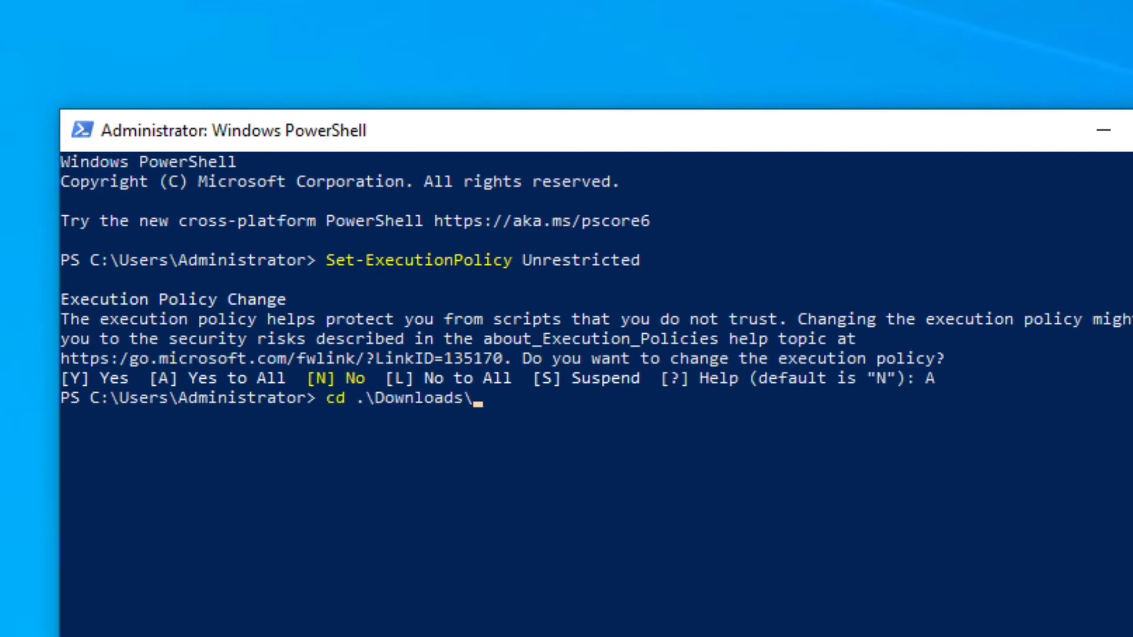
pyautogui.press('Return')
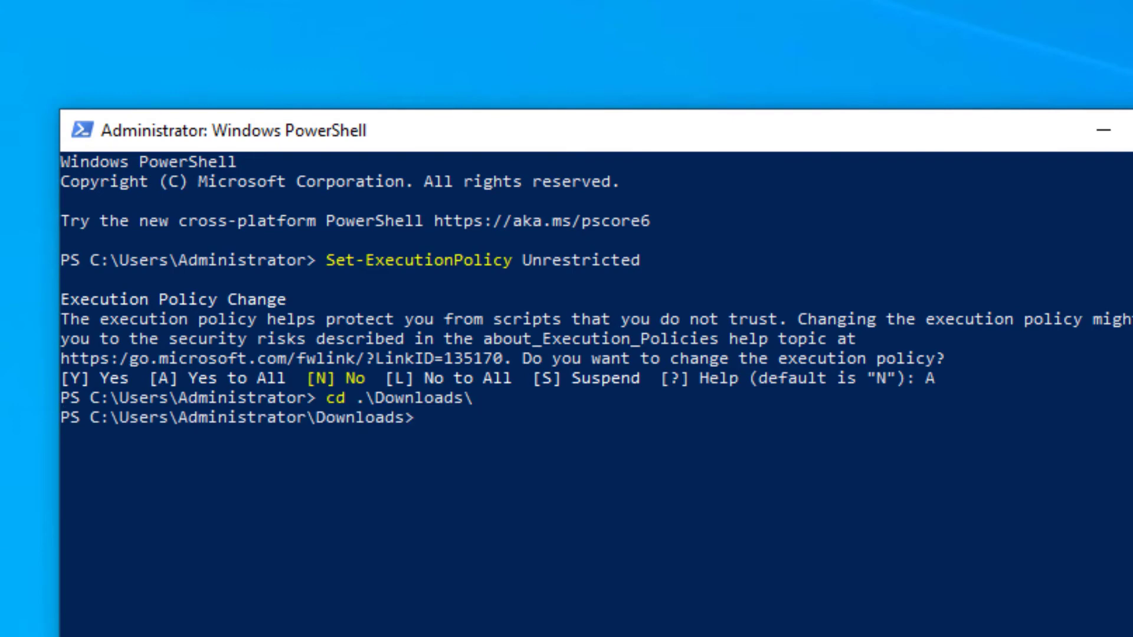
pyautogui.write('dir')
pyautogui.press('Return')
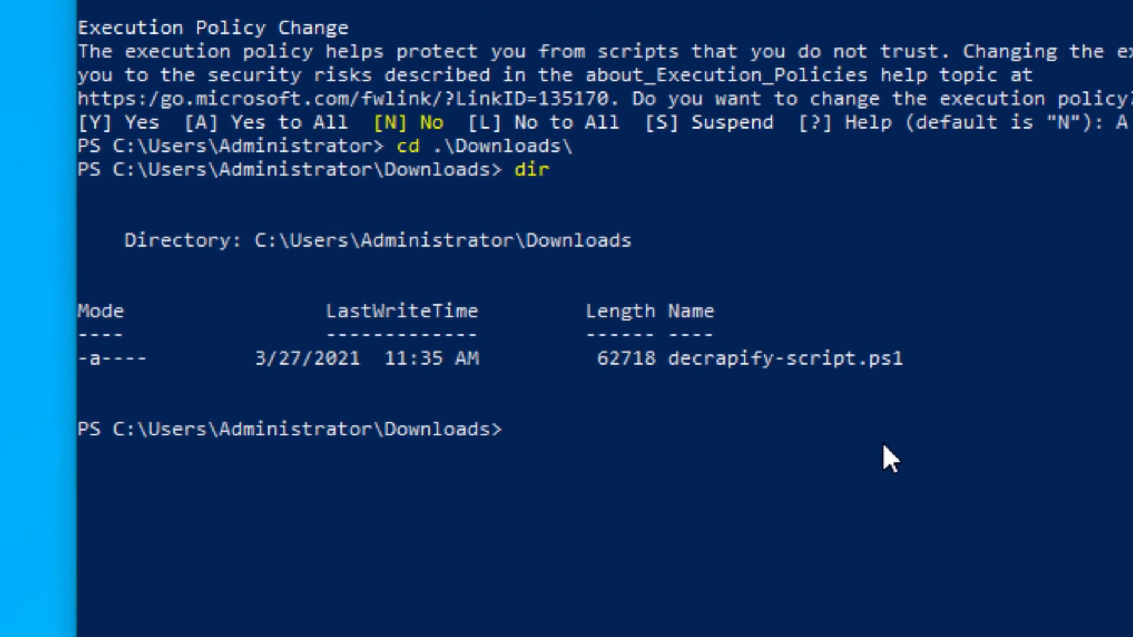
# - Run the script .\decrapify-script.ps1 from the Downloads folder in PowerShell
pyautogui.write('decr')
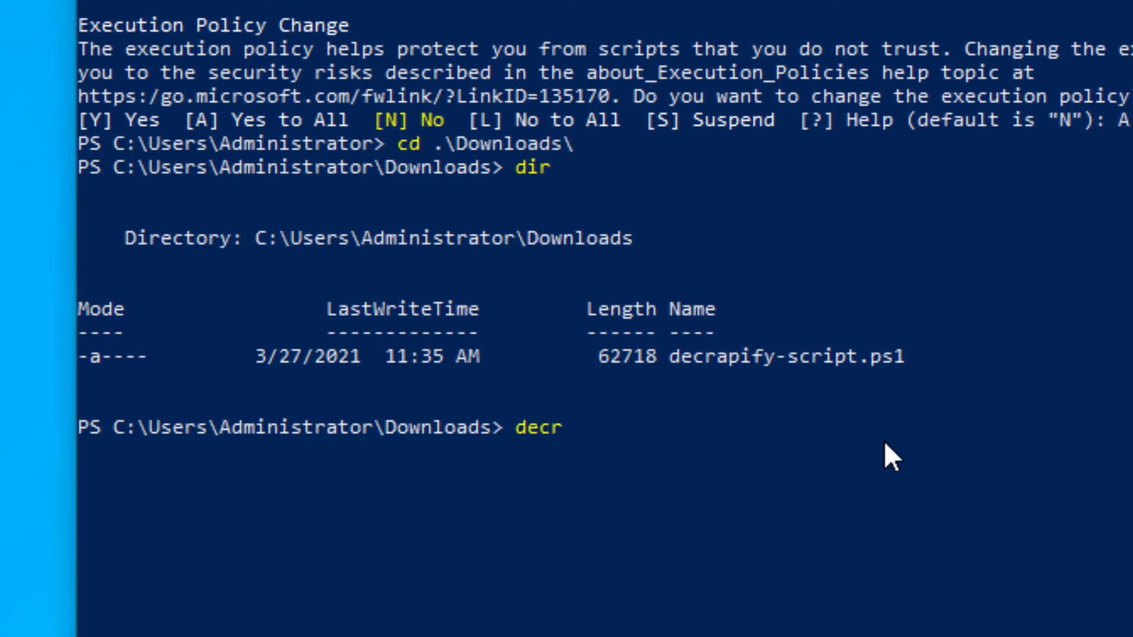
pyautogui.press('Tab')
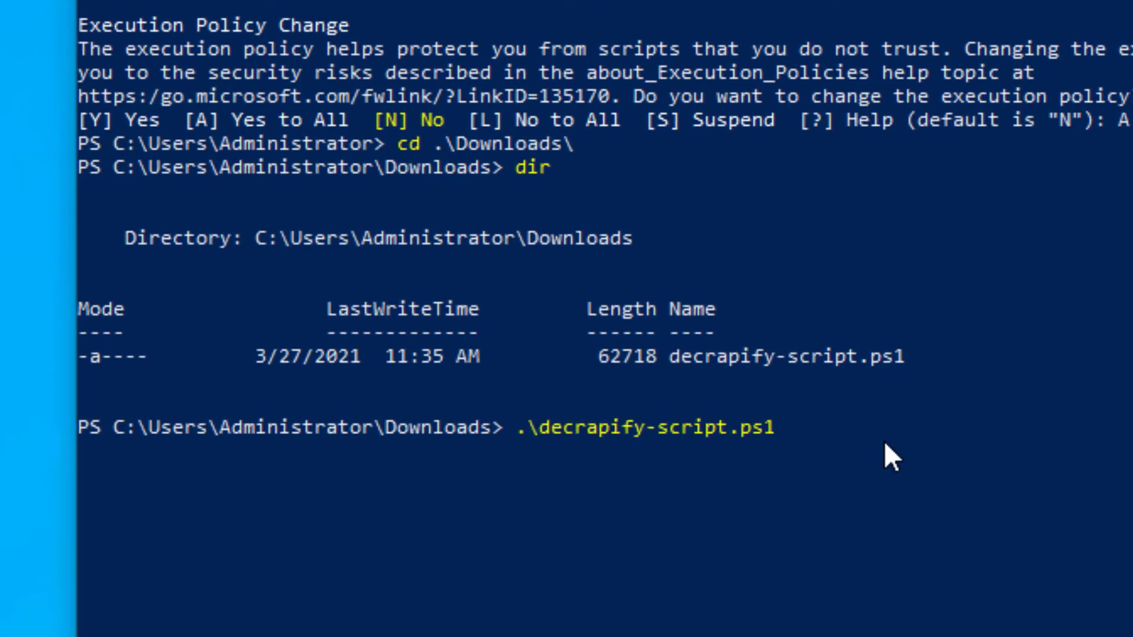
pyautogui.press('Return')
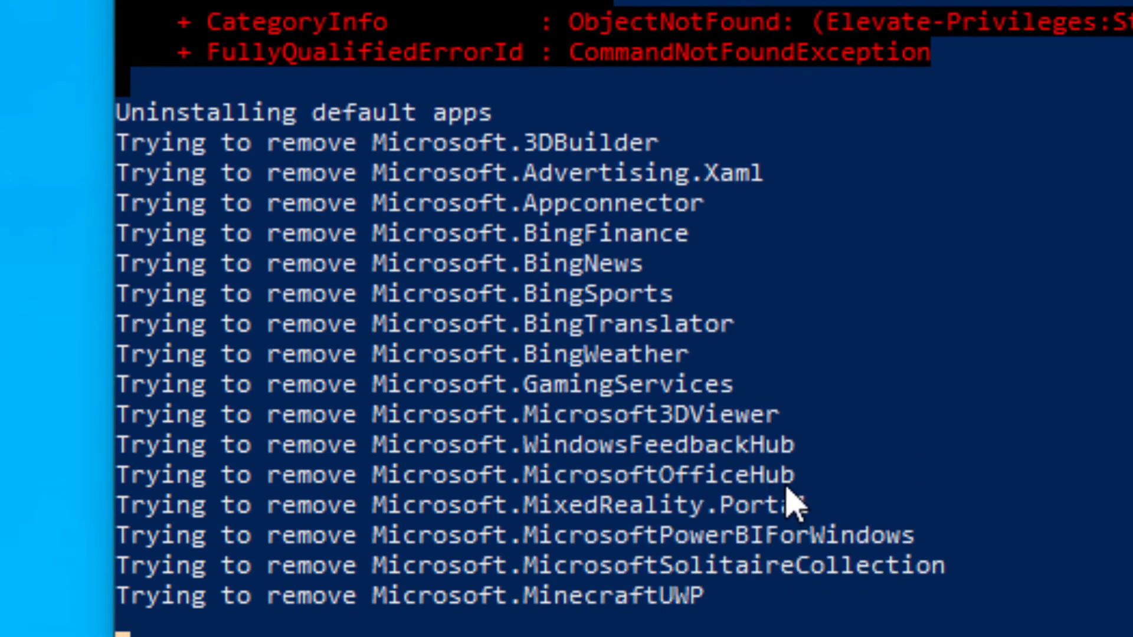
# - Examine the decrapify script's PowerShell output for the default apps being removed and the operations that follow
pyautogui.moveTo(798, 475); pyautogui.dragTo(507, 415)
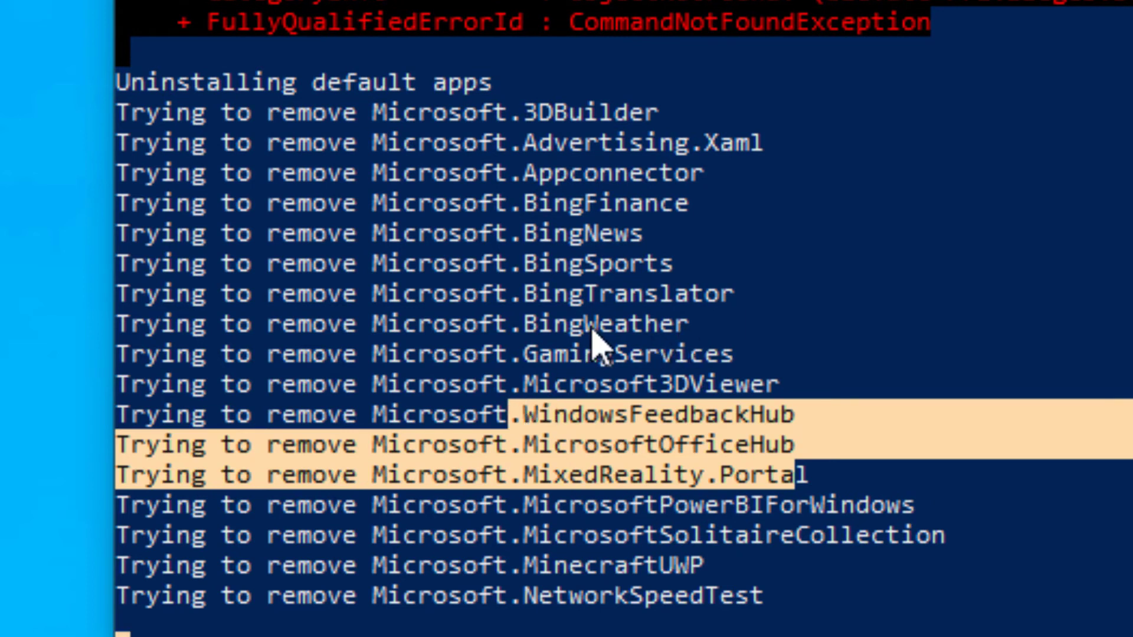
pyautogui.moveTo(688, 324); pyautogui.dragTo(416, 306)
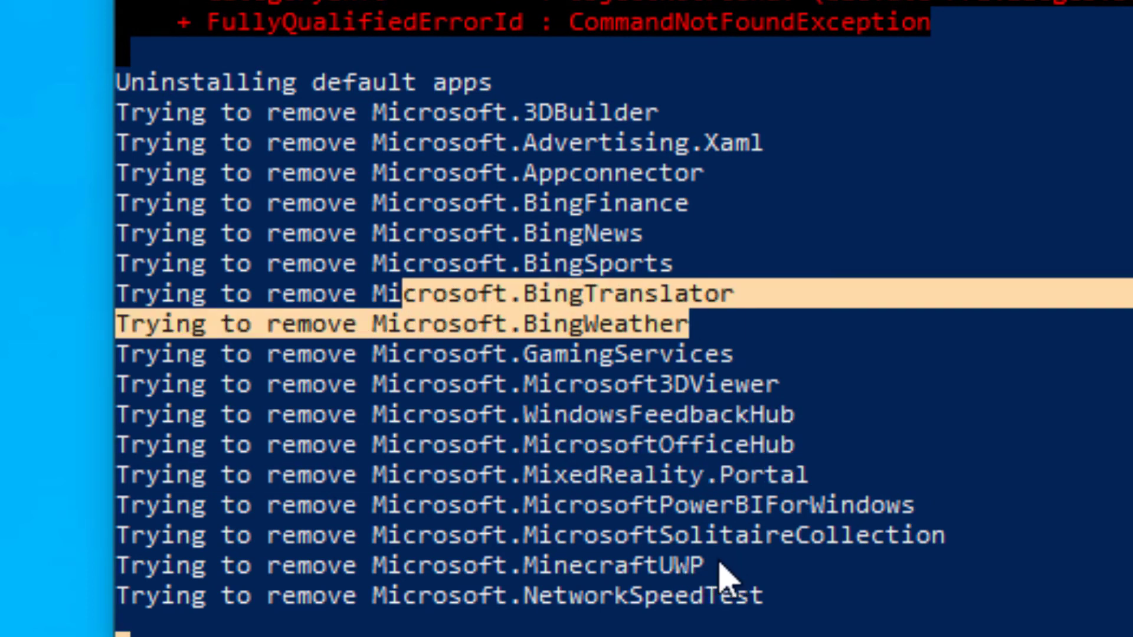
pyautogui.moveTo(734, 568); pyautogui.dragTo(487, 568)
pyautogui.moveTo(704, 145); pyautogui.dragTo(389, 151)
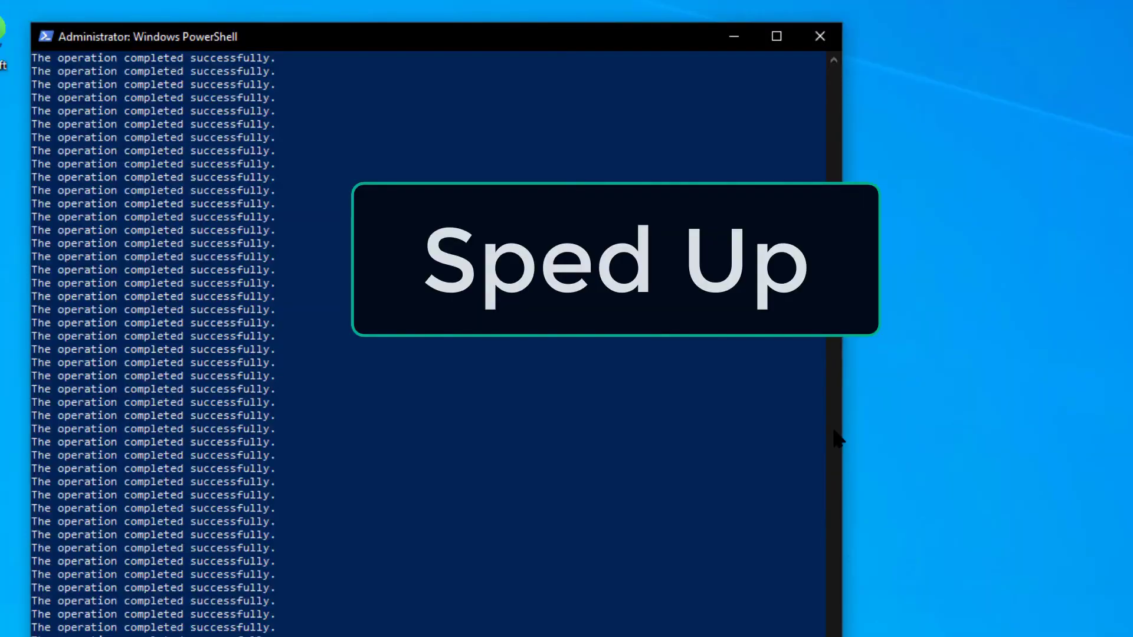
pyautogui.moveTo(834, 248)
pyautogui.mouseDown()
pyautogui.moveTo(834, 222)
pyautogui.moveTo(834, 259)
pyautogui.mouseUp()
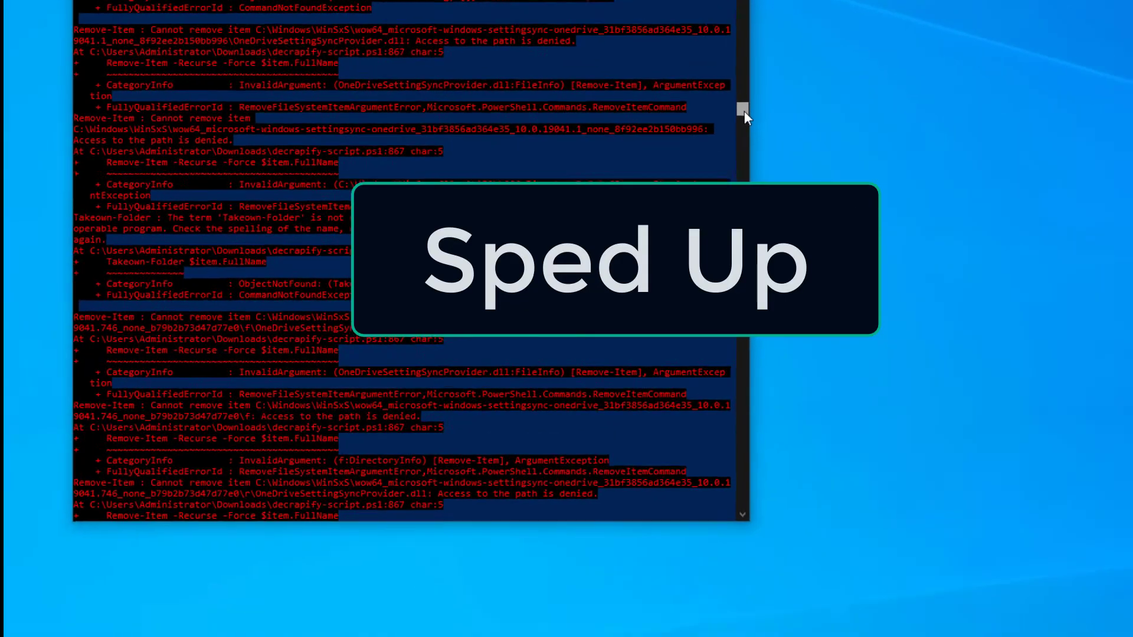
pyautogui.moveTo(656, 26); pyautogui.dragTo(657, 19)
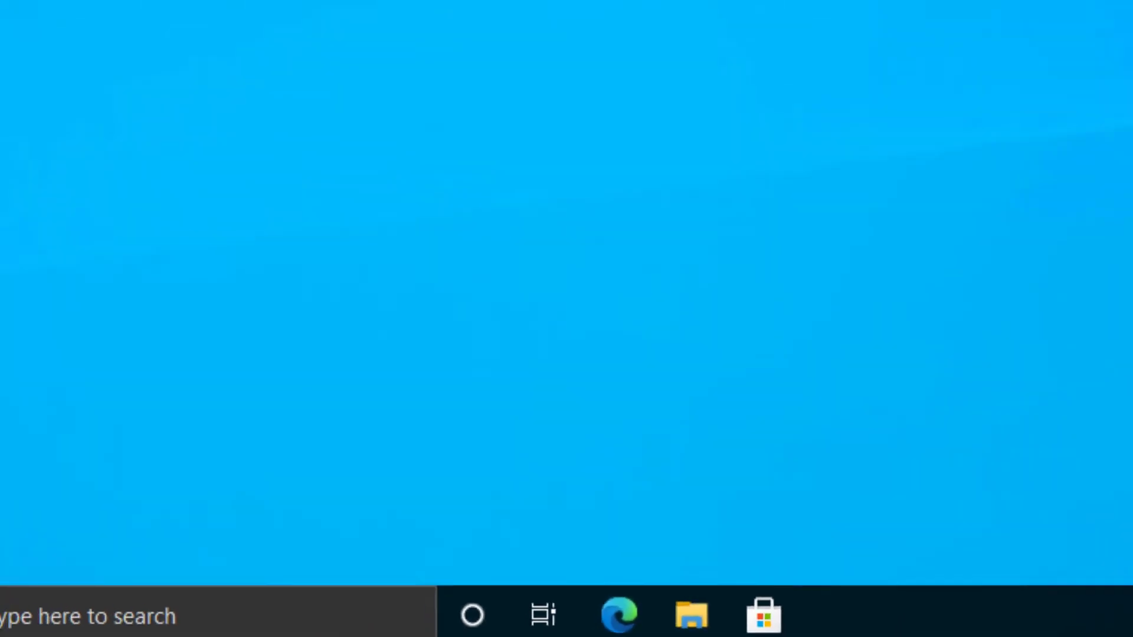
# - Restart the virtual machine with Update and restart
pyautogui.click(29, 618)
pyautogui.click(38, 572)
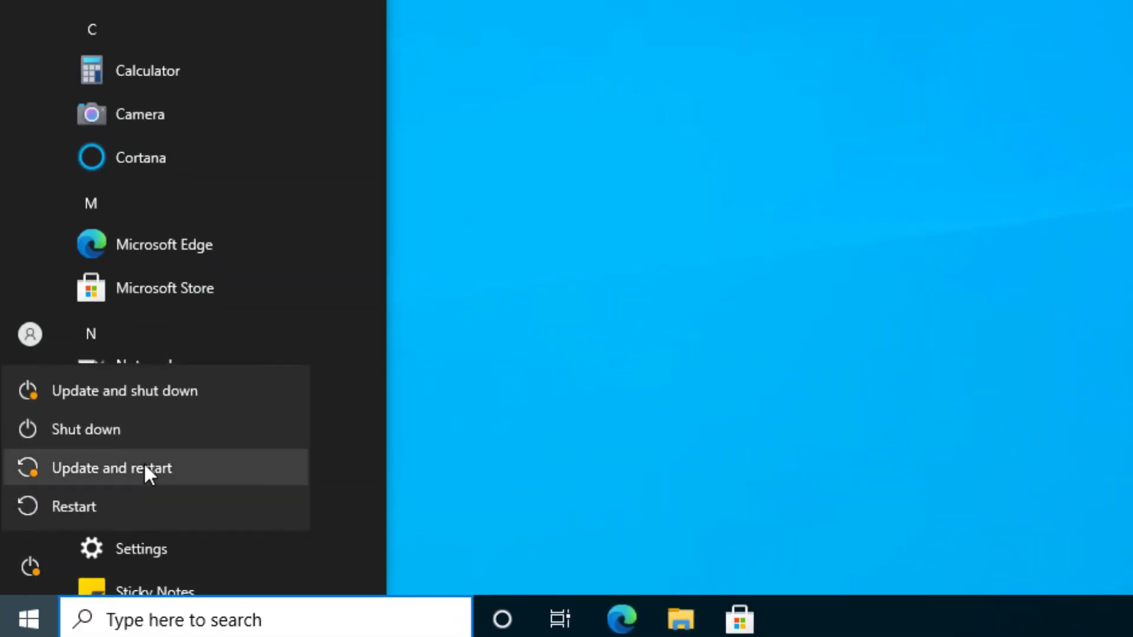
pyautogui.click(130, 476)
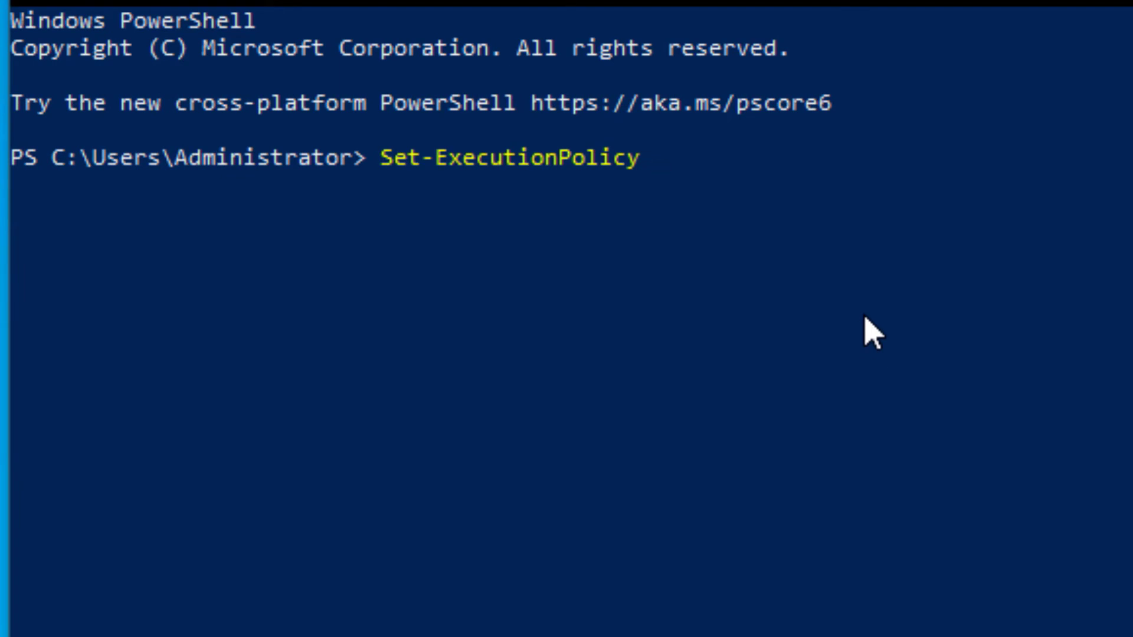
# - Set the PowerShell execution policy to Restricted with Set-ExecutionPolicy and answer A (Yes to All)
pyautogui.write('Restricted')
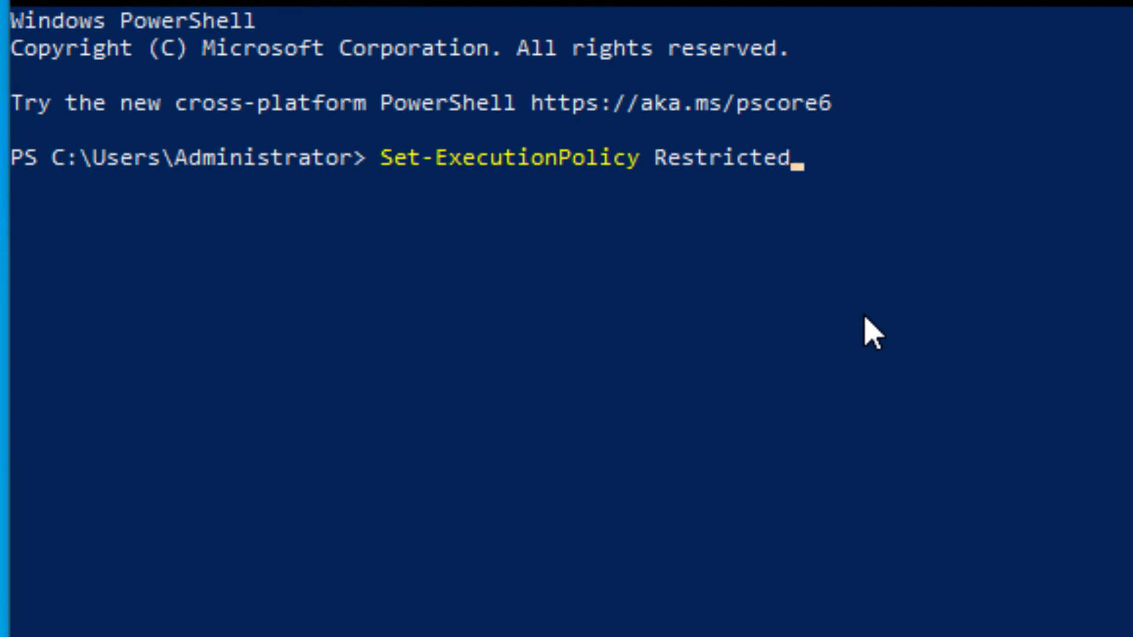
pyautogui.press('Return')
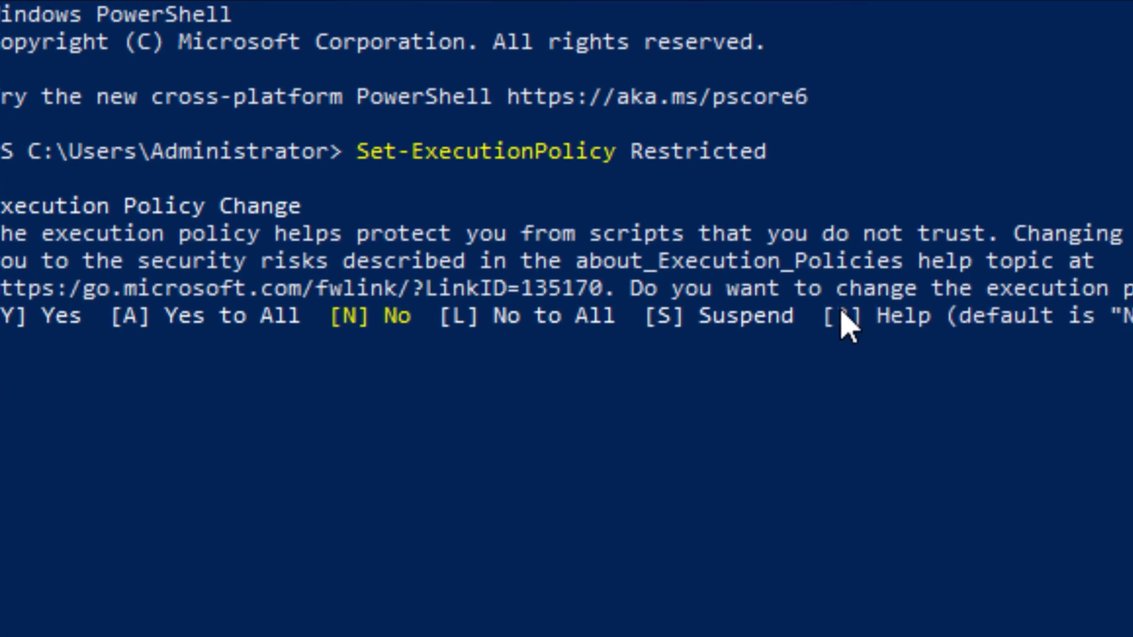
pyautogui.write('A')
pyautogui.press('Return')
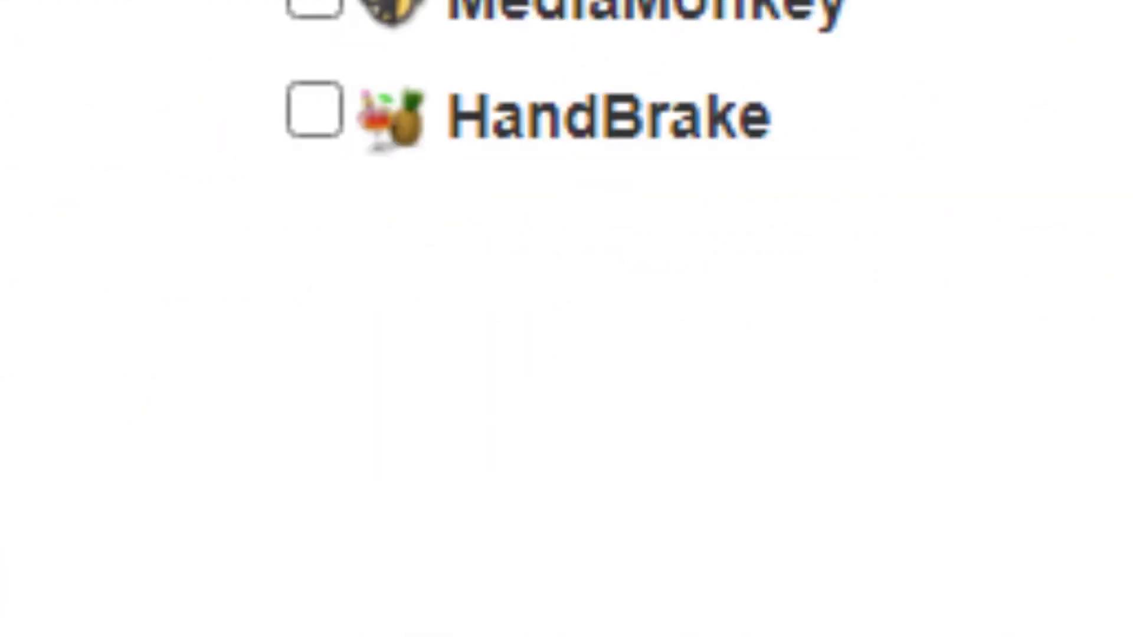
# - Download the Ninite installer for the chosen apps and run it
pyautogui.click(563, 304)
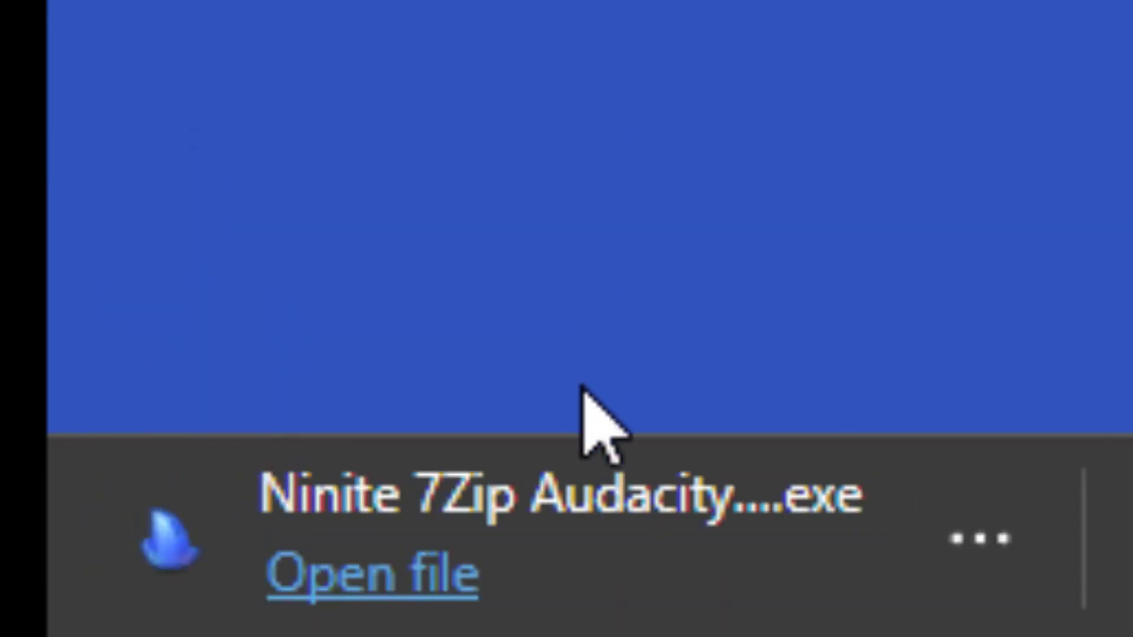
pyautogui.click(529, 563)
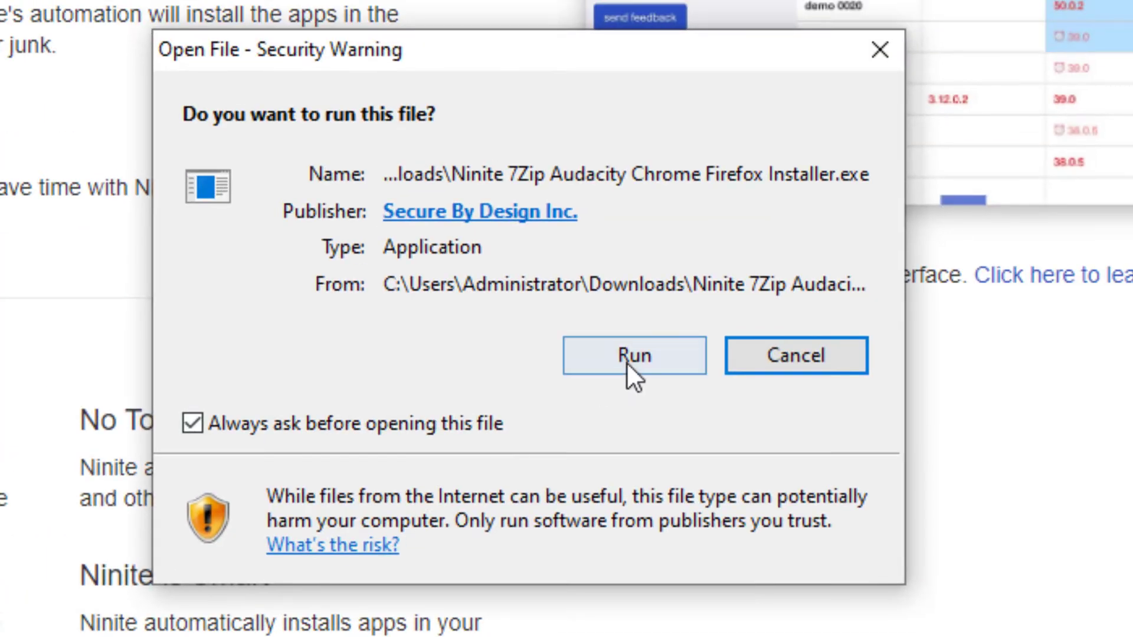
pyautogui.click(628, 363)
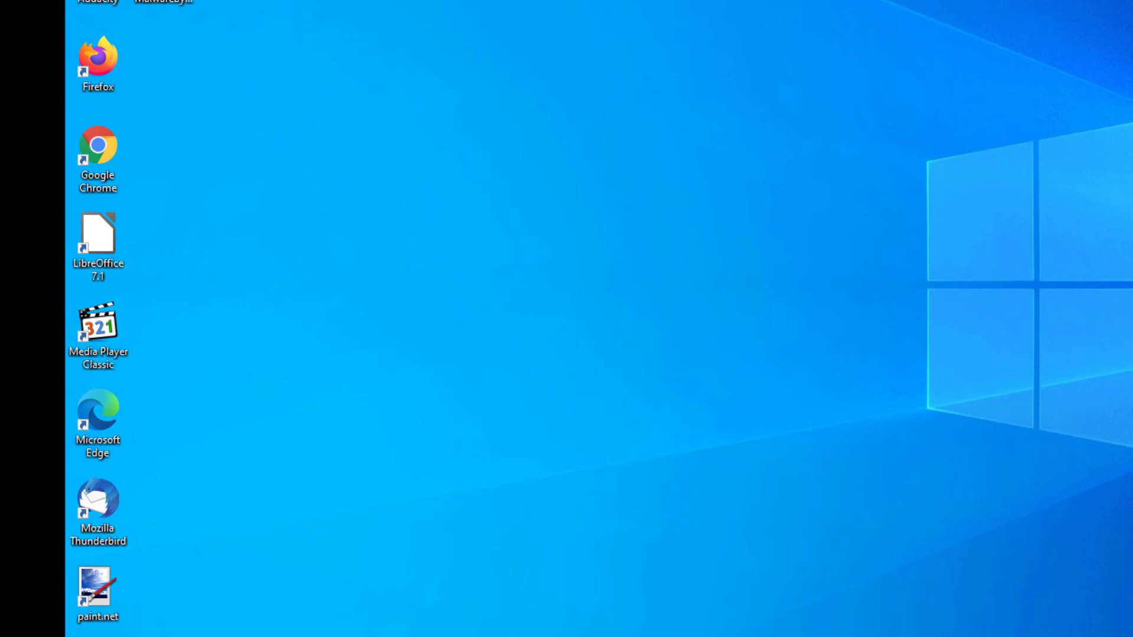
# - Open a new Edge tab in the virtual machine and look up the Adobe Reader download
pyautogui.moveTo(250, 101); pyautogui.dragTo(66, 369)
pyautogui.click(377, 292)
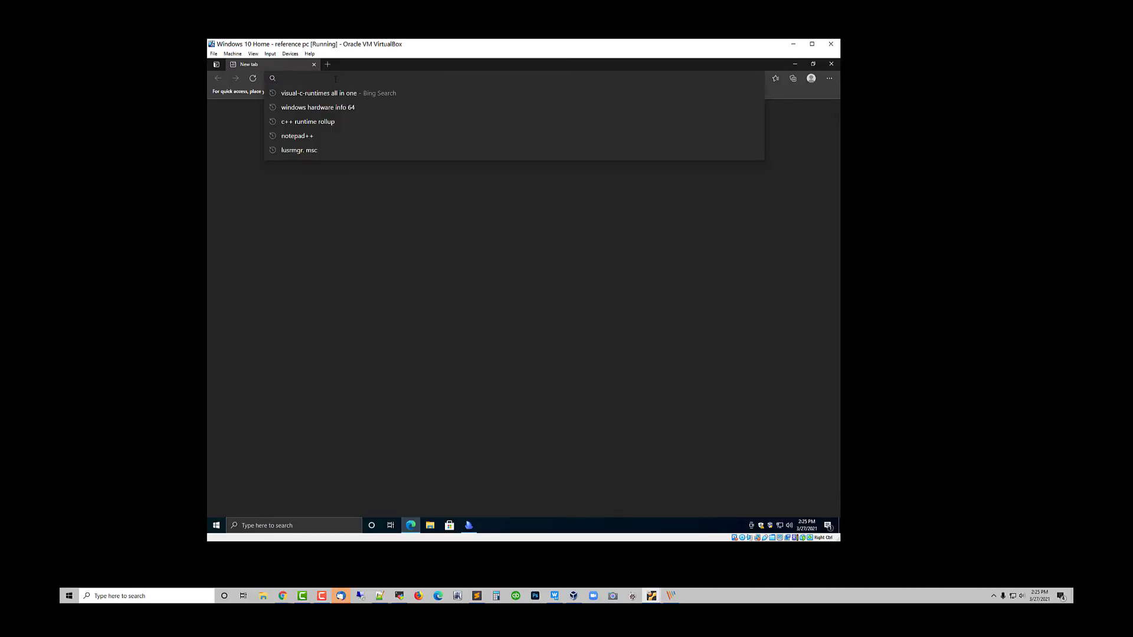
pyautogui.write('adobe r')
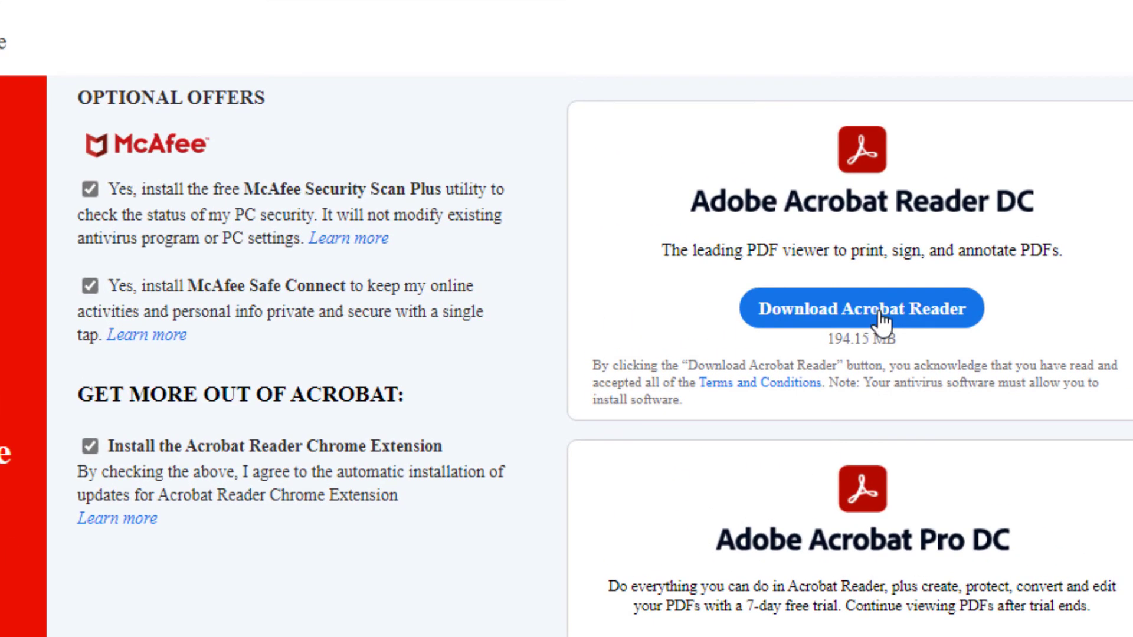
# - Decline McAfee Security Scan Plus and McAfee Safe Connect, and download Adobe Acrobat Reader DC
pyautogui.click(90, 190)
pyautogui.click(88, 287)
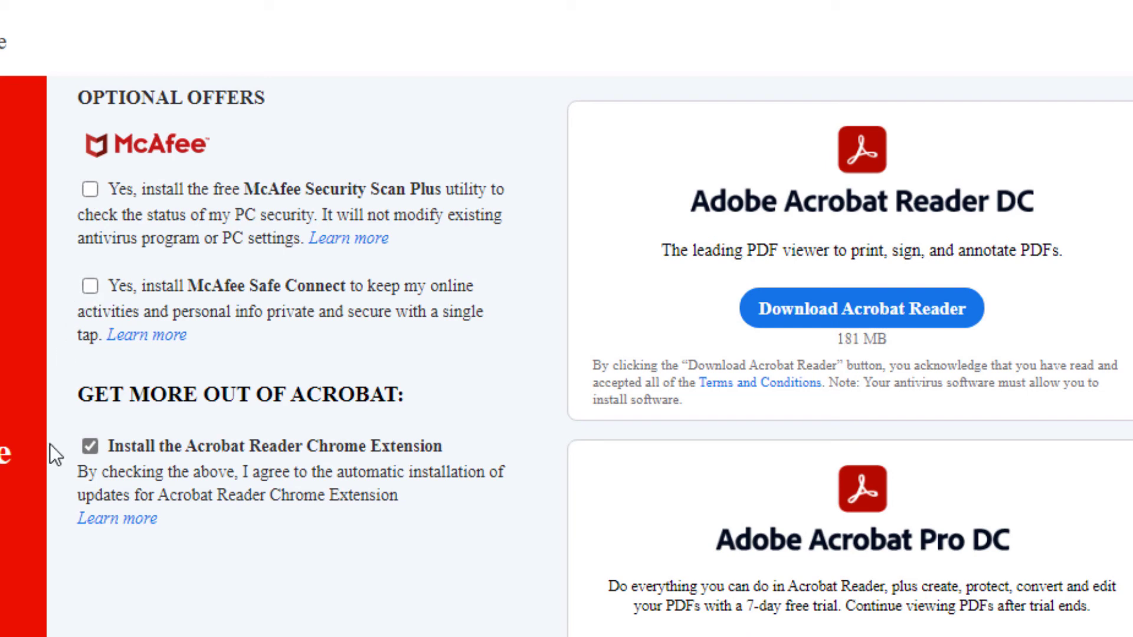
pyautogui.click(849, 325)
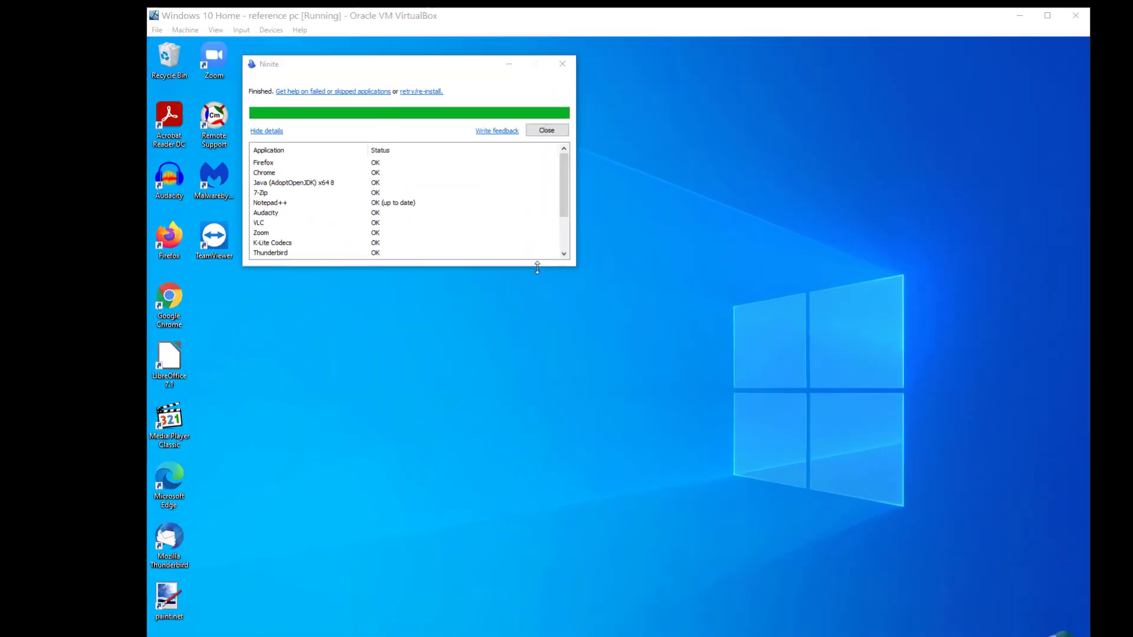
# - Review the installation status of each application in the Ninite details and close the installer
pyautogui.moveTo(537, 268); pyautogui.dragTo(538, 295)
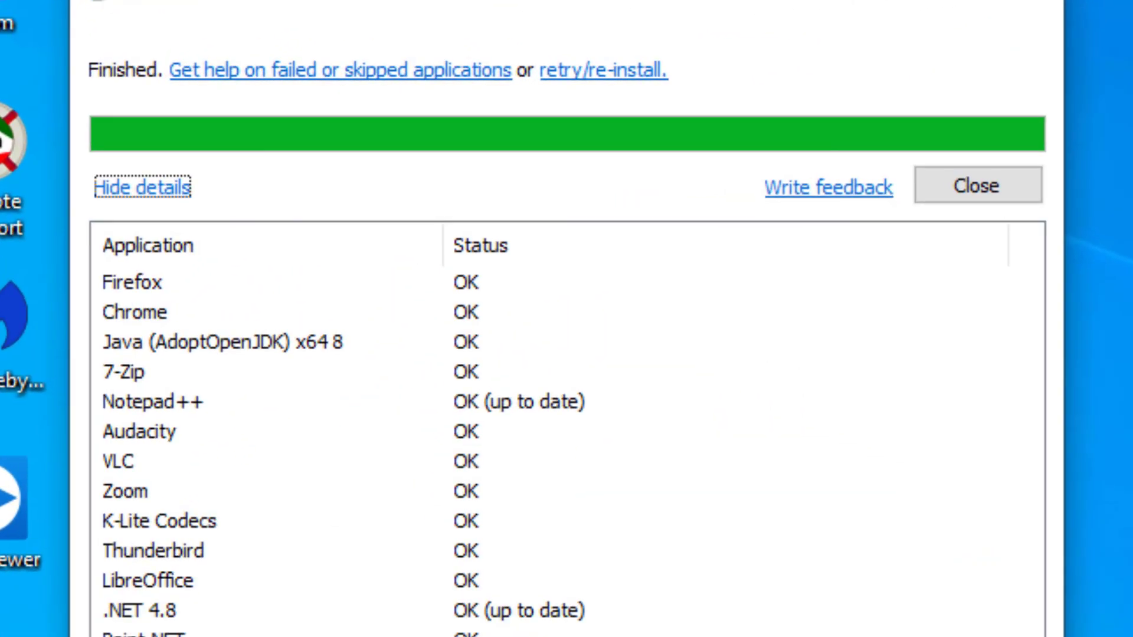
pyautogui.click(428, 590)
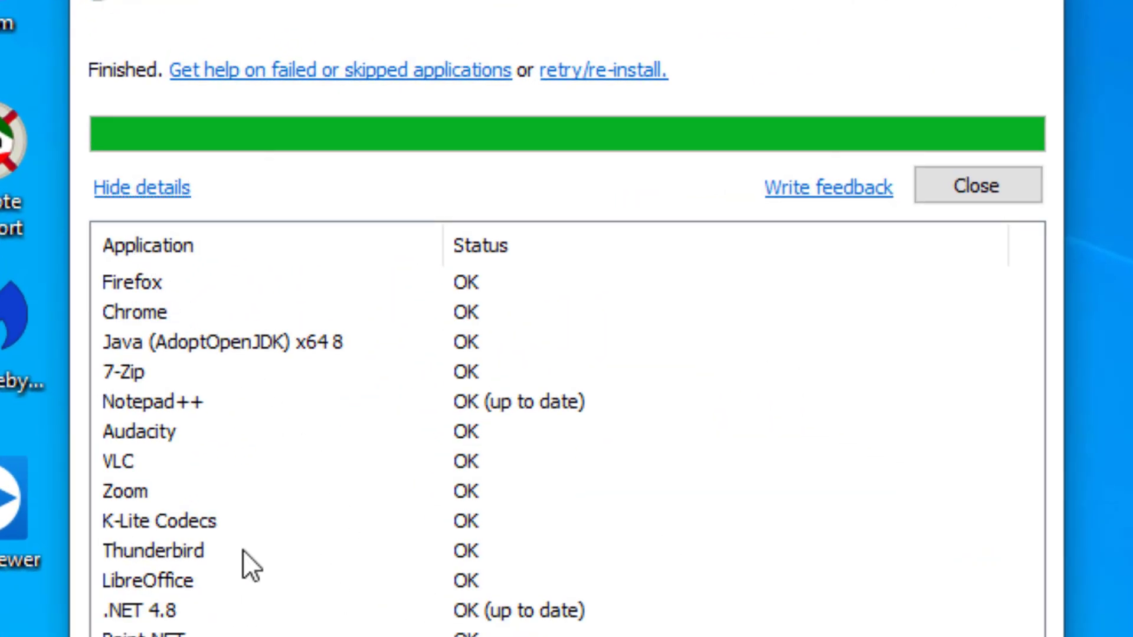
pyautogui.click(982, 195)
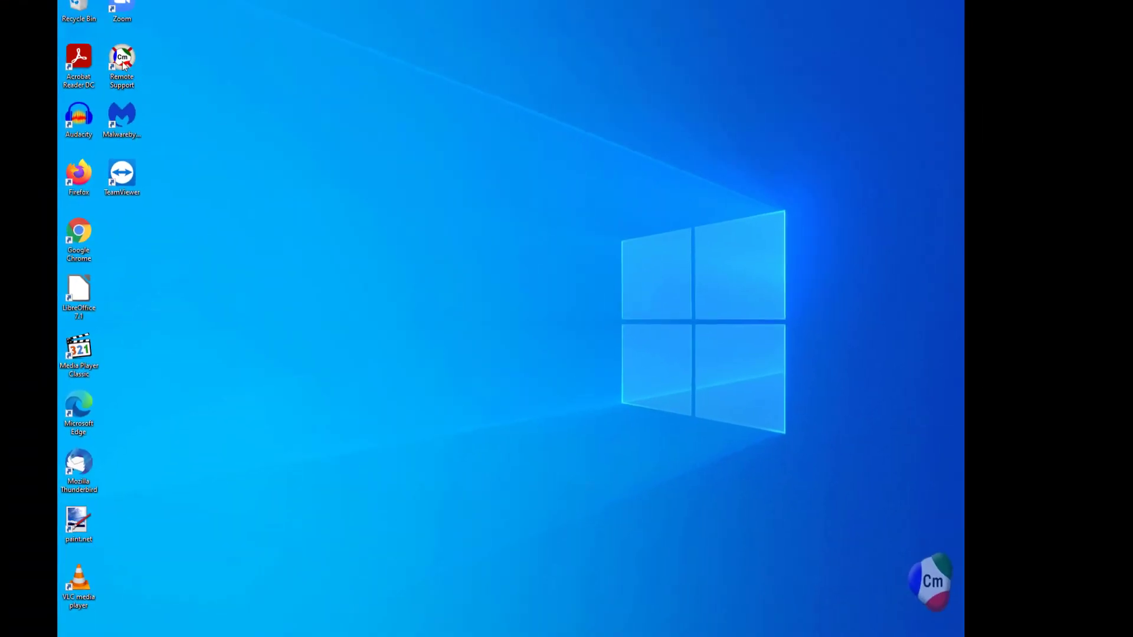
pyautogui.click(123, 62)
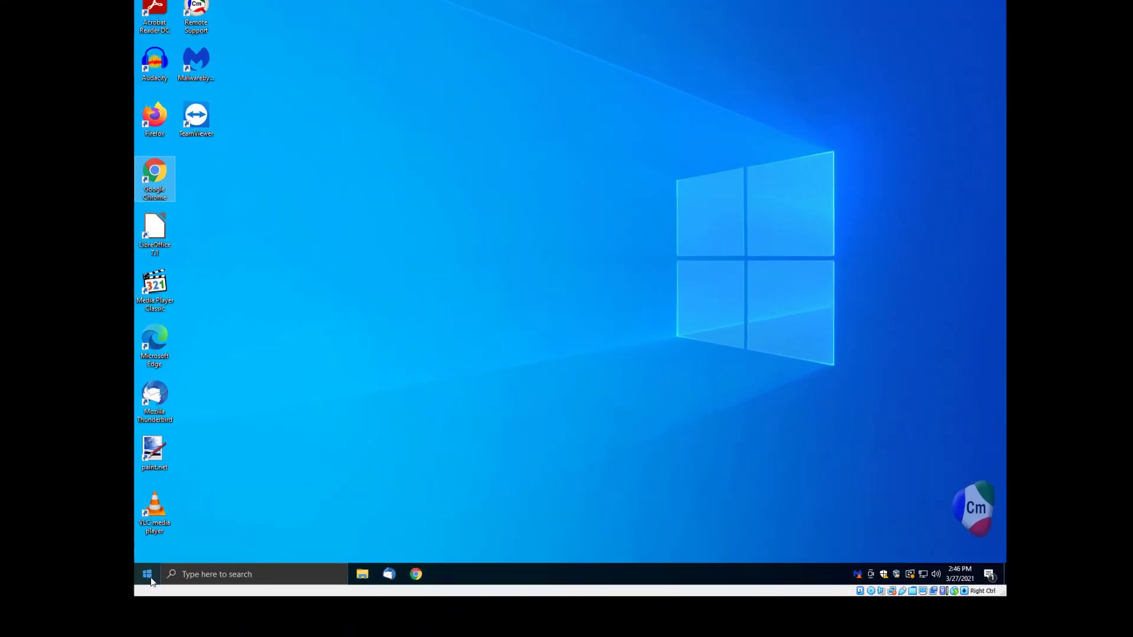
# - Search Windows for the default app settings and open Default apps
pyautogui.click(215, 523)
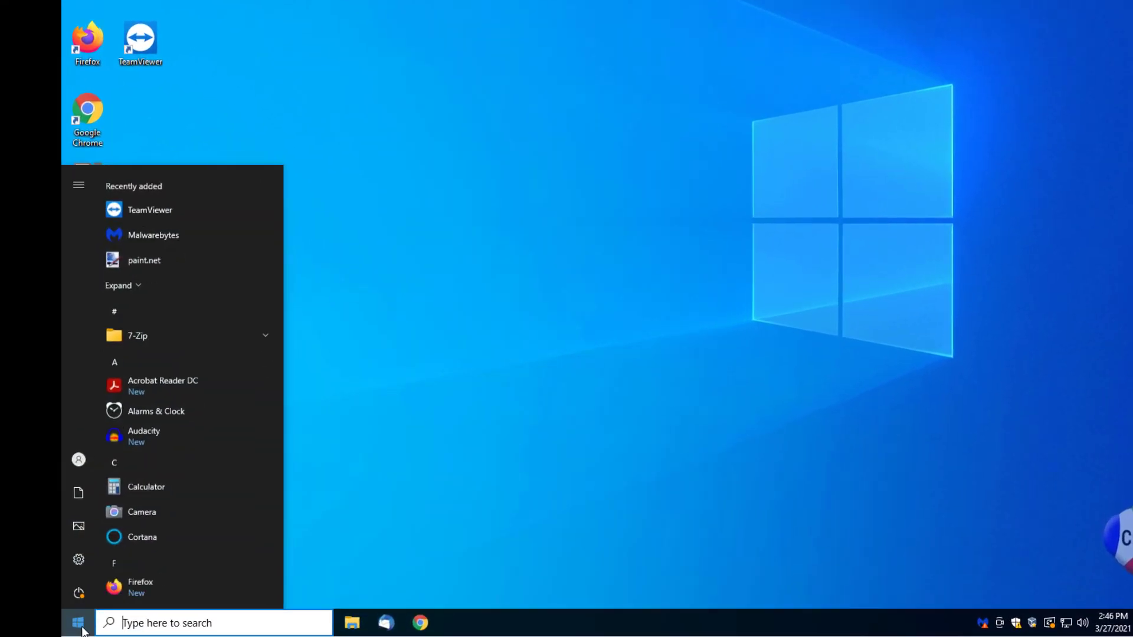
pyautogui.write('defau')
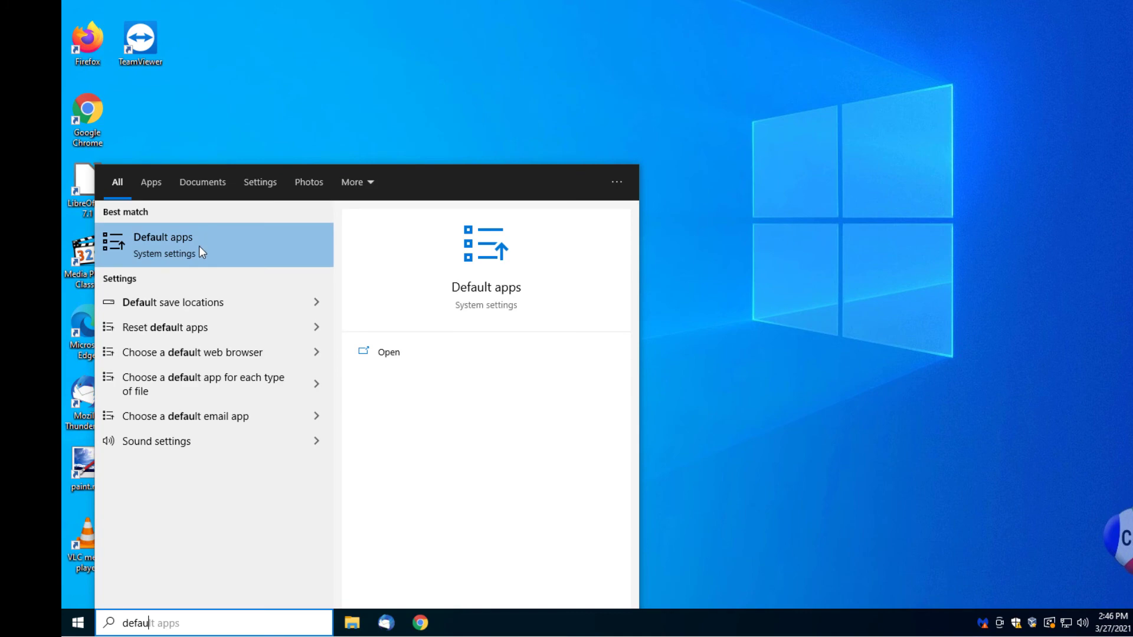
pyautogui.click(199, 250)
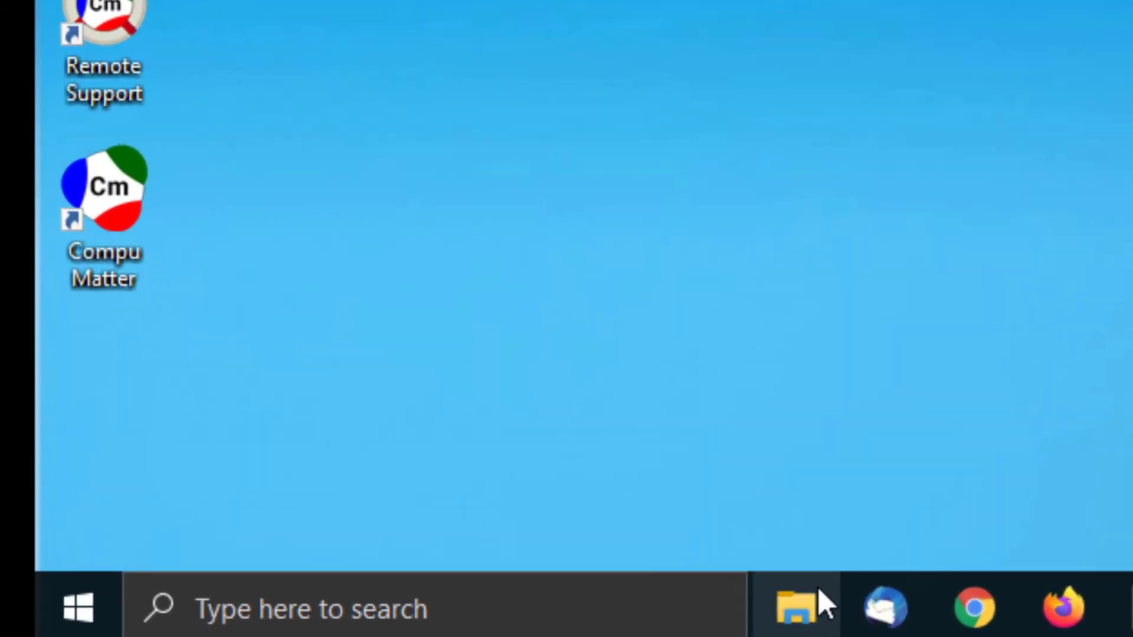
# - Check the Windows Security overview, close it, and move the virtual machine window to compare the two desktops
pyautogui.click(818, 587)
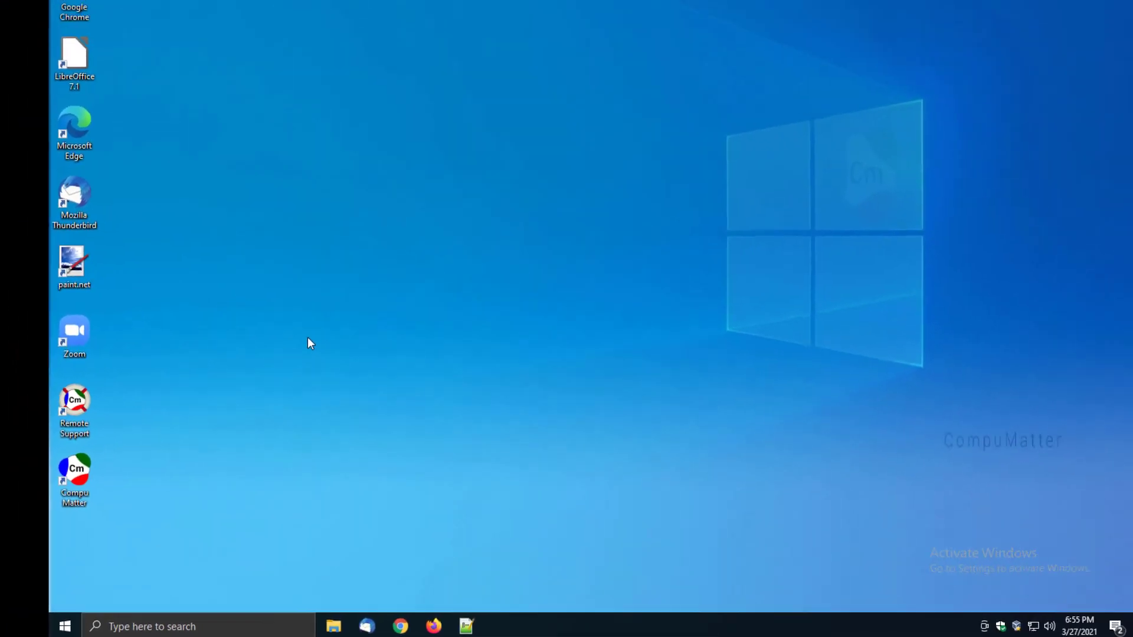
pyautogui.click(947, 628)
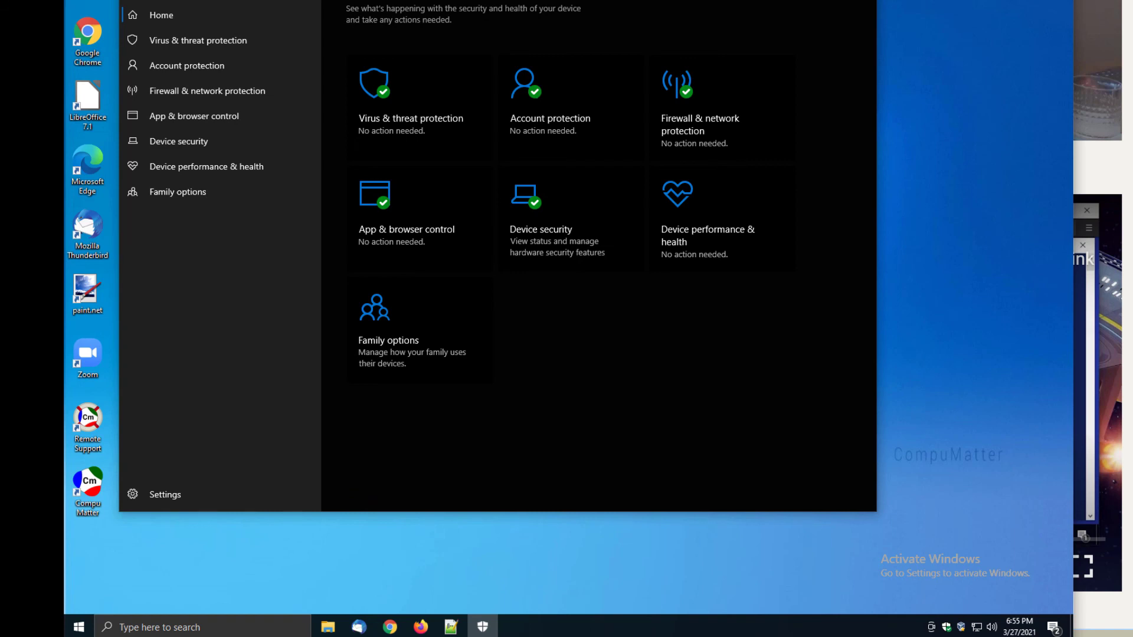
pyautogui.click(863, 1)
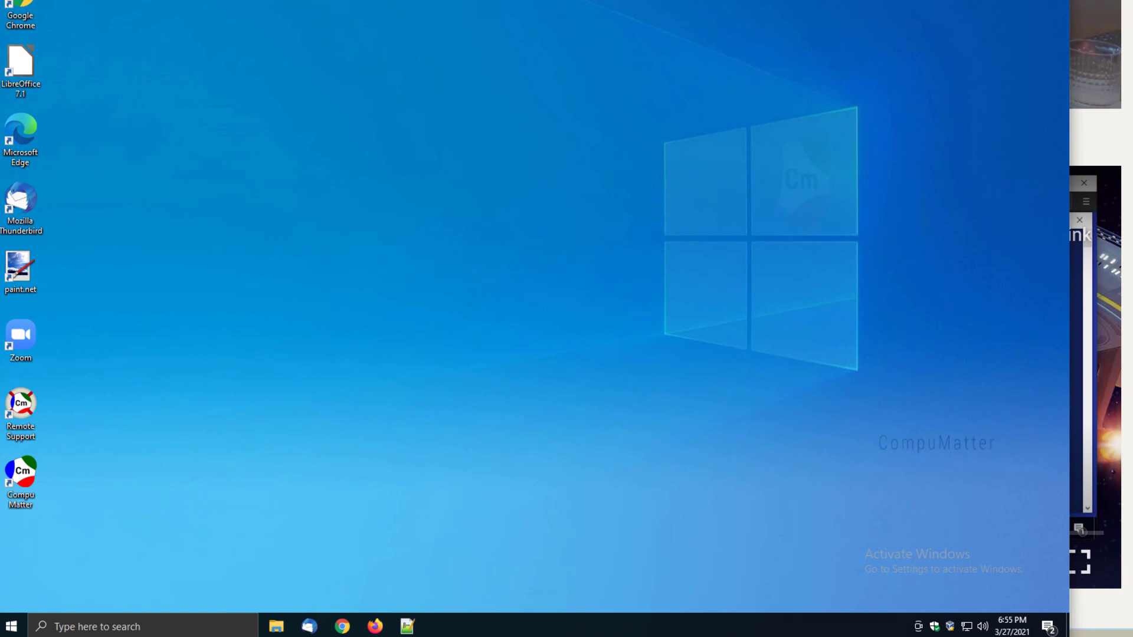
pyautogui.moveTo(566, 0); pyautogui.dragTo(863, 13)
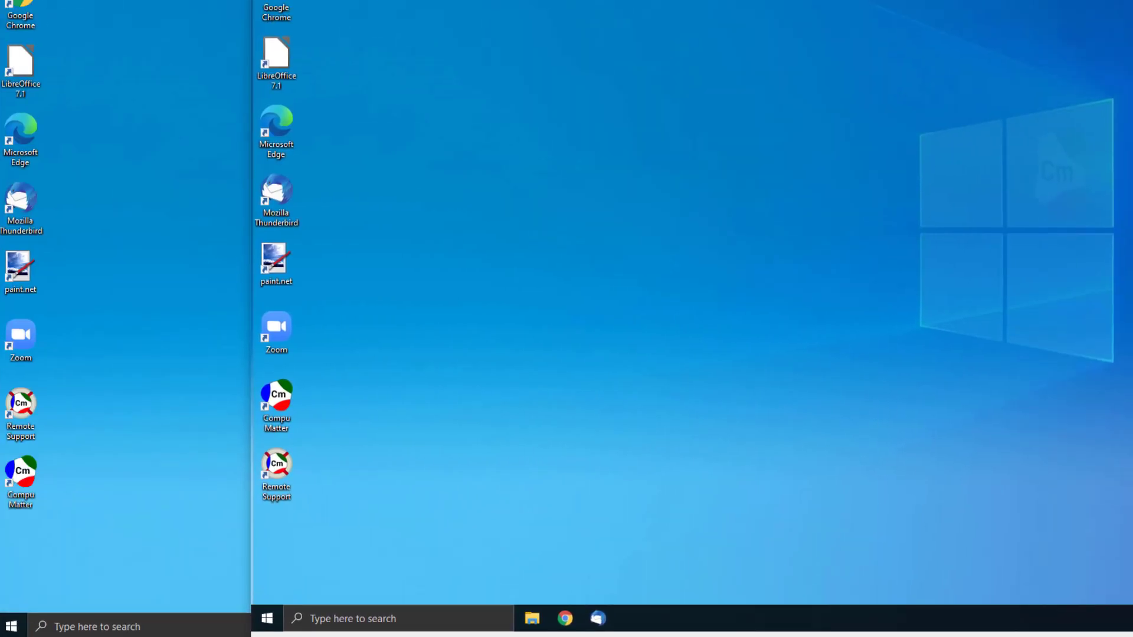